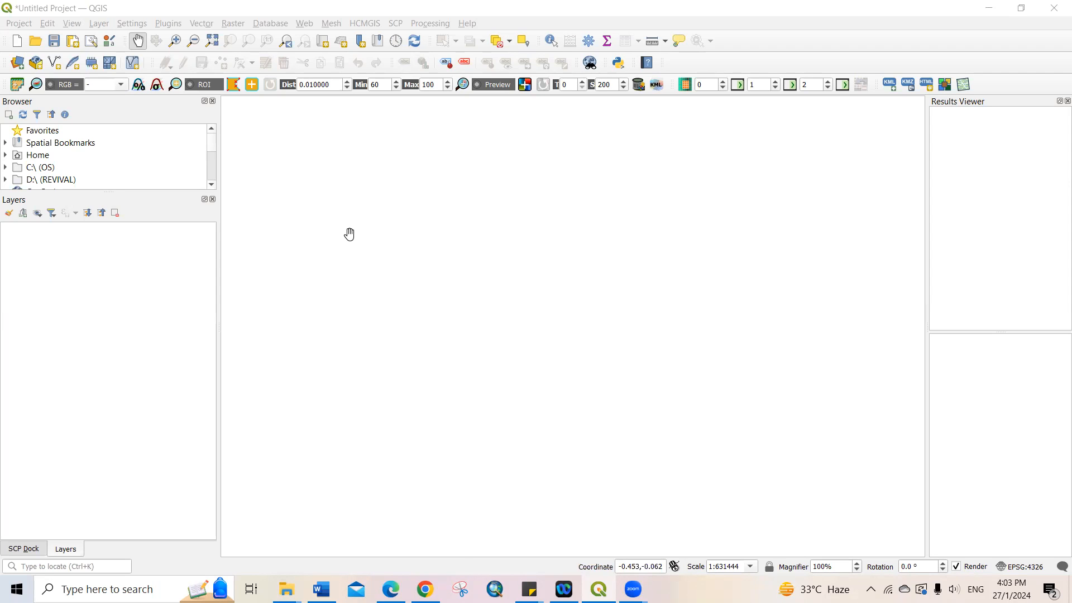
# - Switch to Chrome to view the USGS EarthExplorer search page, and return to QGIS
pyautogui.click(426, 589)
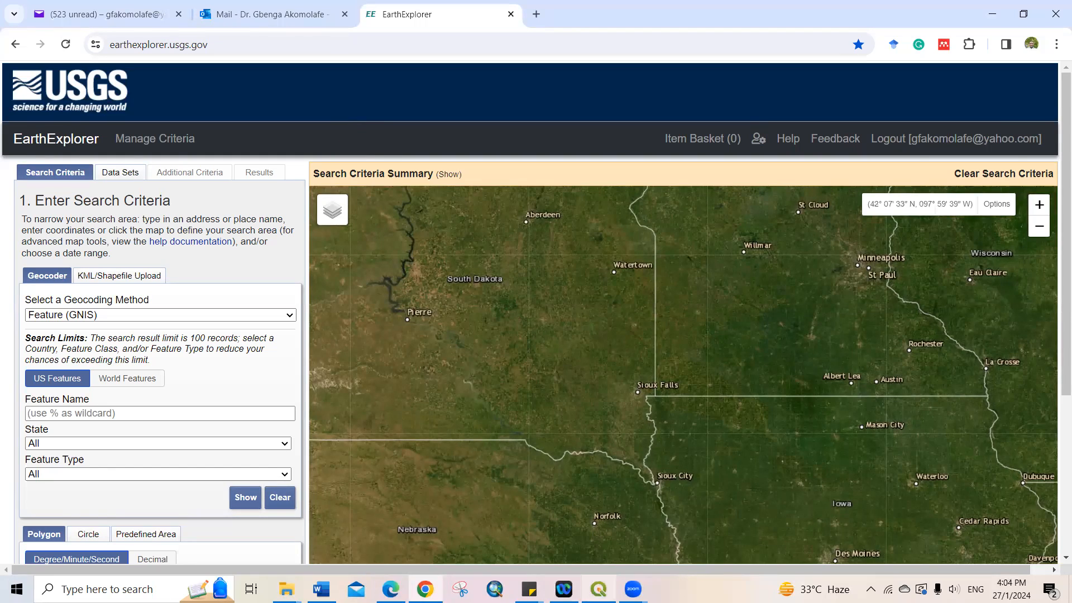
pyautogui.click(599, 589)
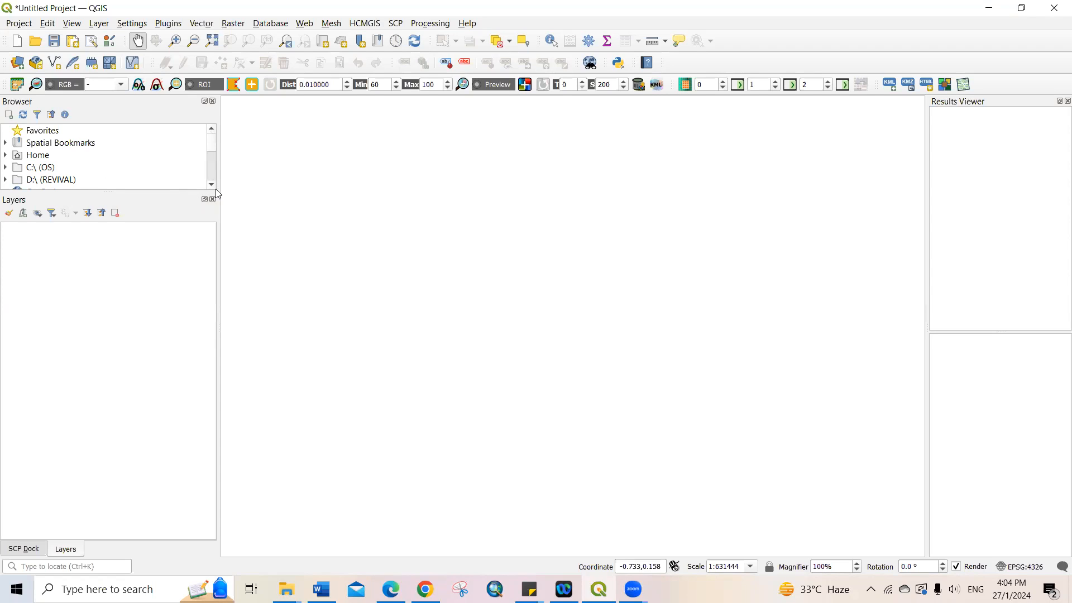
# - Expand the D:\ (REVIVAL) drive in the Browser tree
pyautogui.click(211, 184)
pyautogui.click(211, 185)
pyautogui.doubleClick(27, 157)
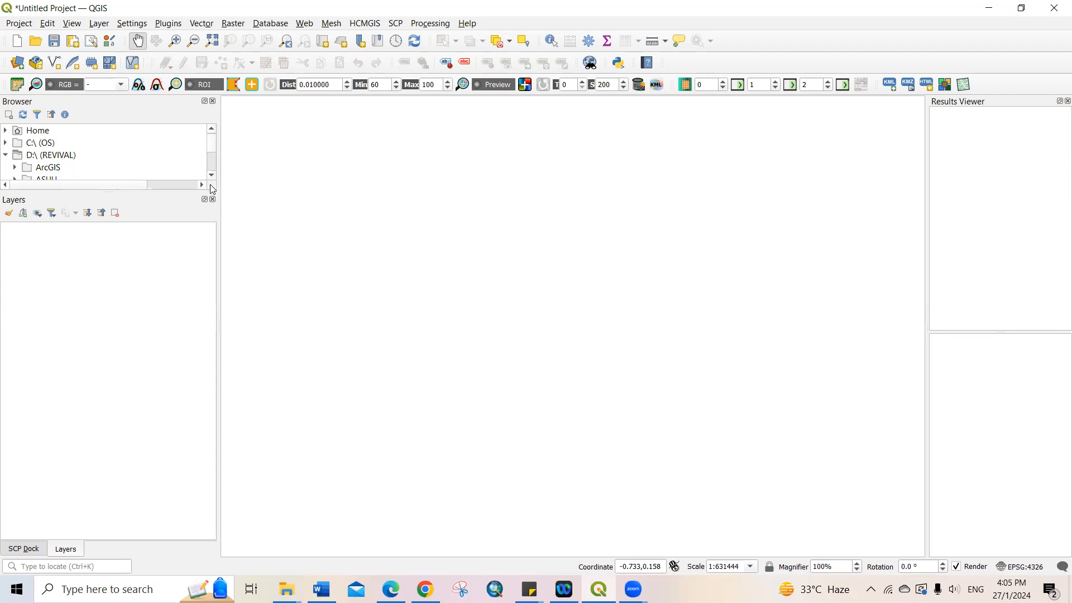
# - Find the ALBERT folder inside its parent folder on the D:\ drive and expand it
pyautogui.click(212, 176)
pyautogui.click(211, 176)
pyautogui.click(211, 176)
pyautogui.click(211, 176)
pyautogui.click(211, 176)
pyautogui.click(211, 176)
pyautogui.click(211, 176)
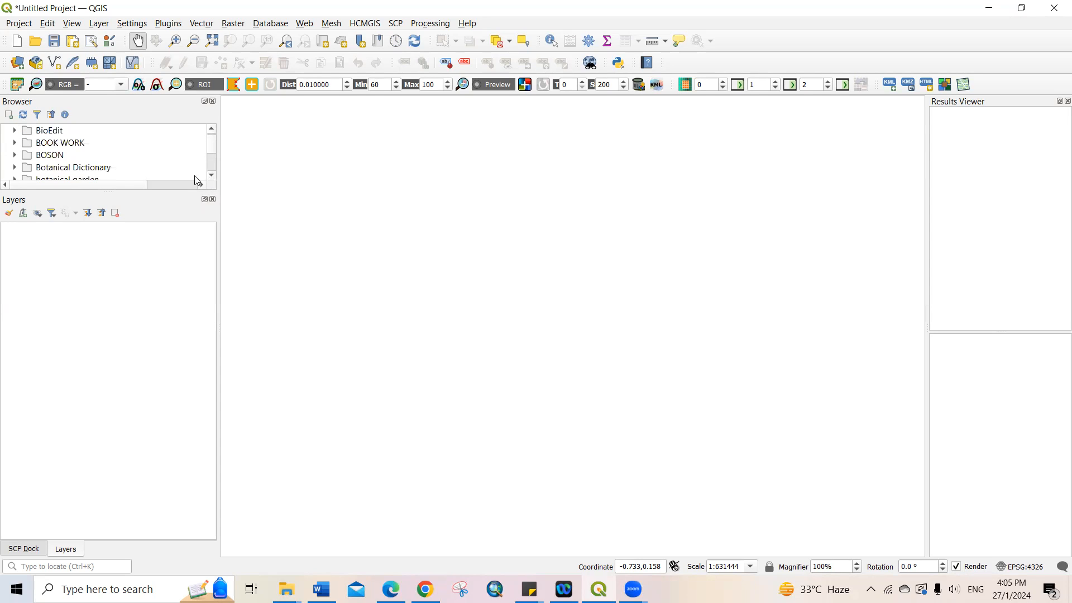
pyautogui.click(211, 177)
pyautogui.click(211, 177)
pyautogui.click(211, 177)
pyautogui.click(211, 176)
pyautogui.click(211, 177)
pyautogui.click(211, 177)
pyautogui.click(212, 177)
pyautogui.click(211, 176)
pyautogui.click(211, 177)
pyautogui.click(211, 178)
pyautogui.click(211, 178)
pyautogui.click(210, 178)
pyautogui.click(211, 177)
pyautogui.click(210, 178)
pyautogui.click(211, 178)
pyautogui.click(210, 177)
pyautogui.click(14, 155)
pyautogui.click(212, 176)
pyautogui.click(212, 176)
pyautogui.click(212, 176)
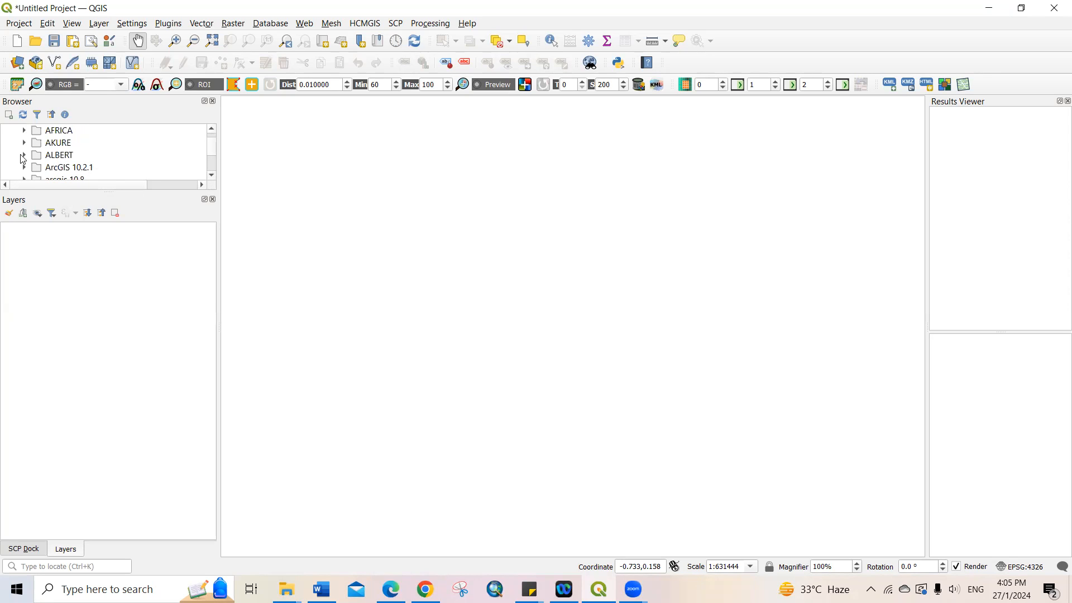
pyautogui.click(25, 157)
# - Expand the NNFR folder inside ALBERT and its L5 subfolder
pyautogui.click(211, 177)
pyautogui.click(34, 167)
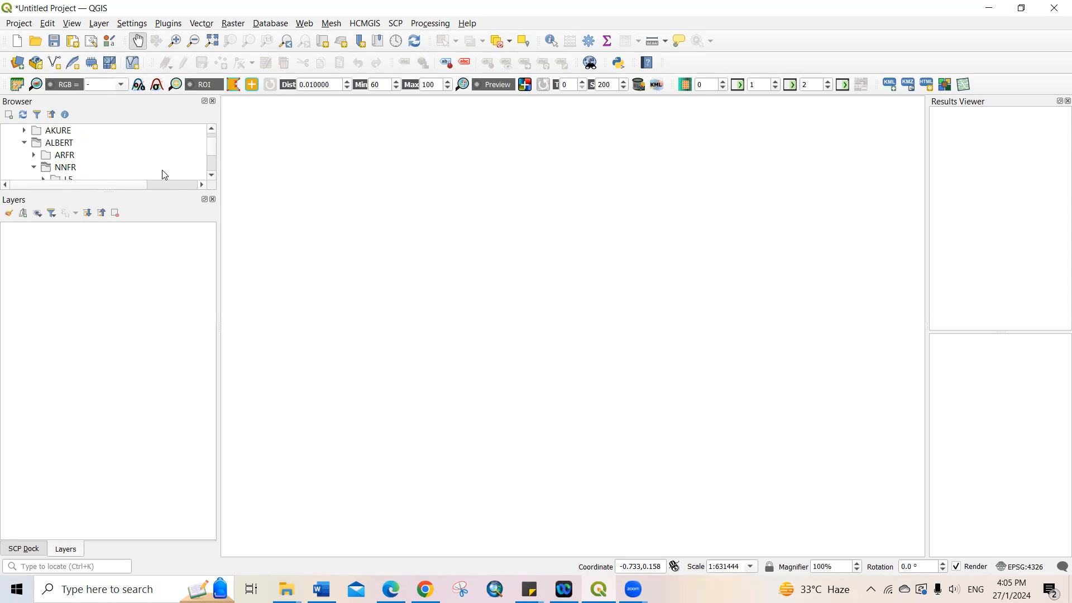
pyautogui.click(213, 175)
pyautogui.click(213, 175)
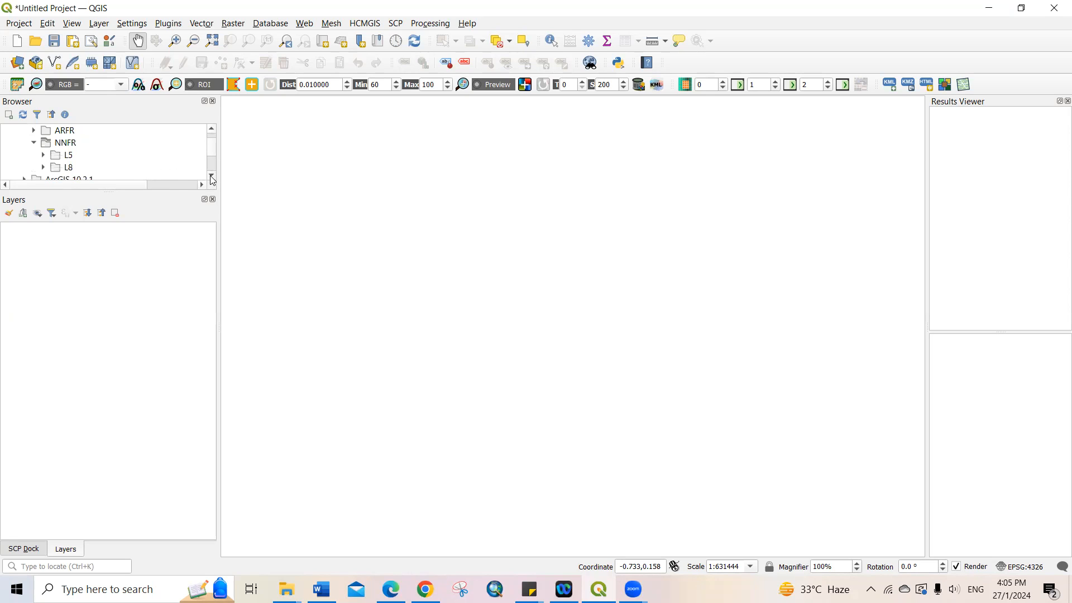
pyautogui.click(44, 157)
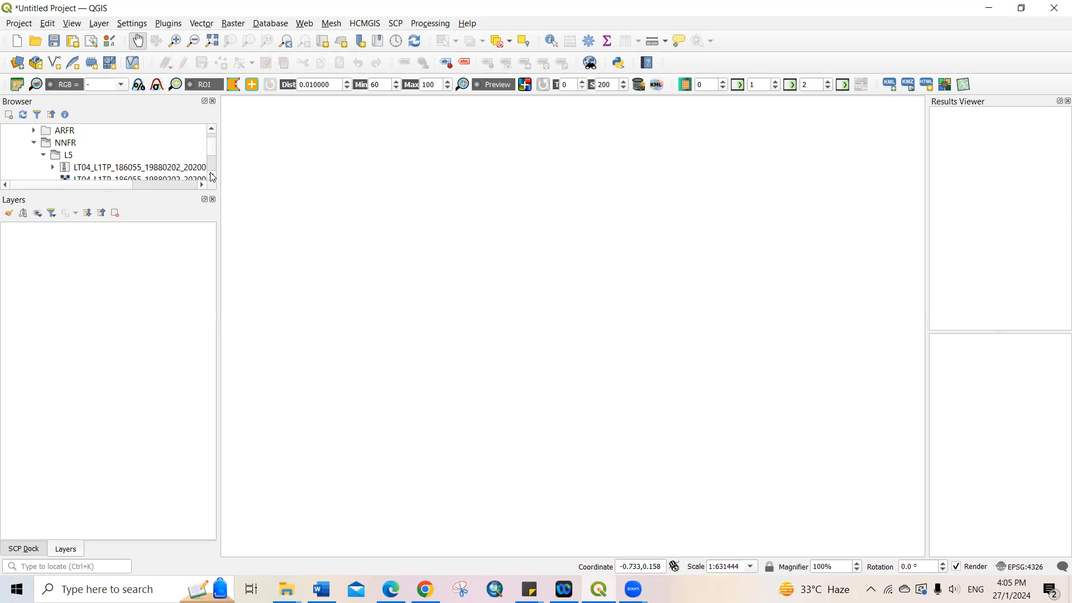
# - Add the B1, B2 and B3 TIF rasters of the LT04_L1TP_186055_19880202_20200917_02_T1 scene from L5 to the map
pyautogui.click(212, 176)
pyautogui.click(212, 176)
pyautogui.click(213, 176)
pyautogui.click(203, 184)
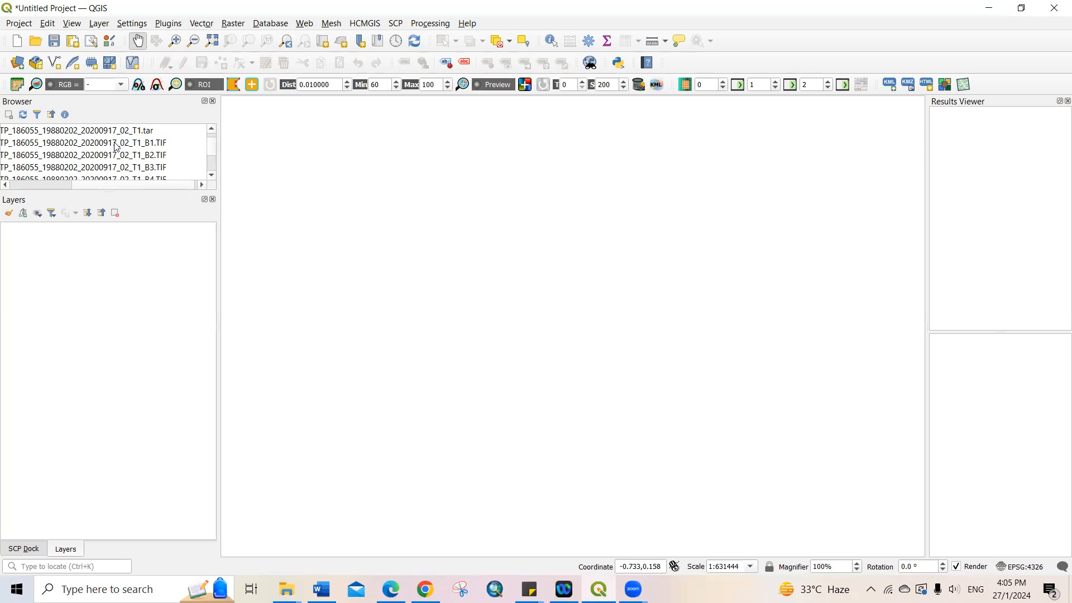
pyautogui.click(195, 149)
pyautogui.moveTo(193, 145); pyautogui.dragTo(555, 241)
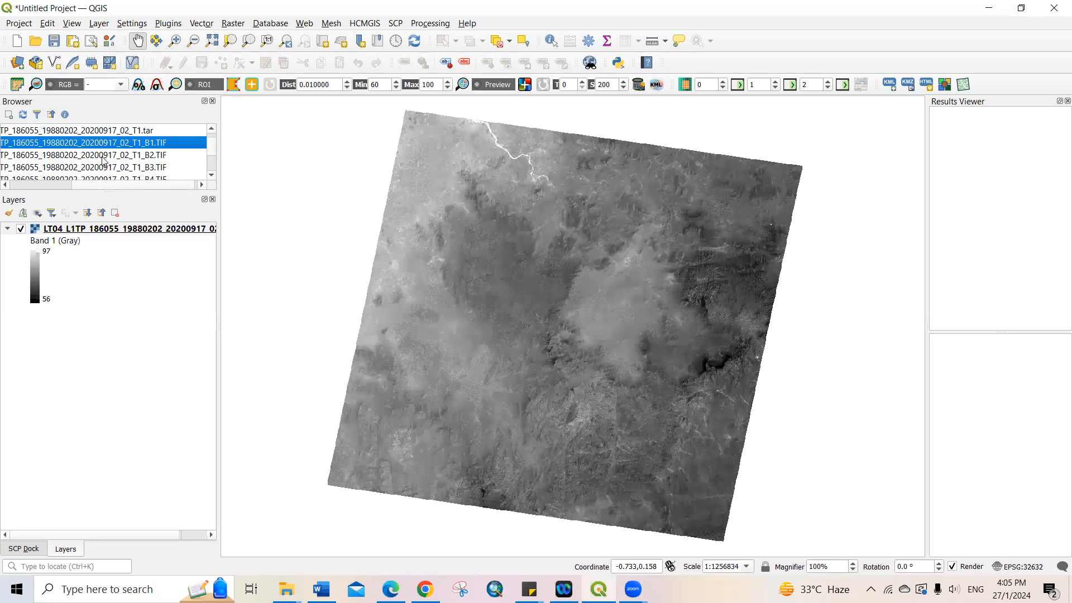
pyautogui.moveTo(195, 158); pyautogui.dragTo(539, 256)
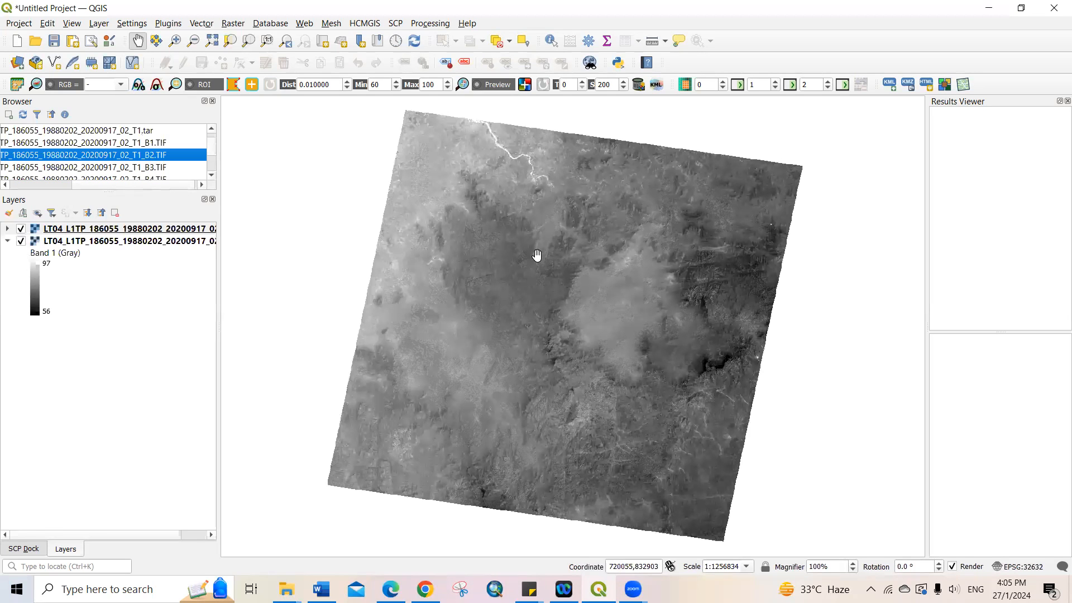
pyautogui.moveTo(92, 167); pyautogui.dragTo(544, 226)
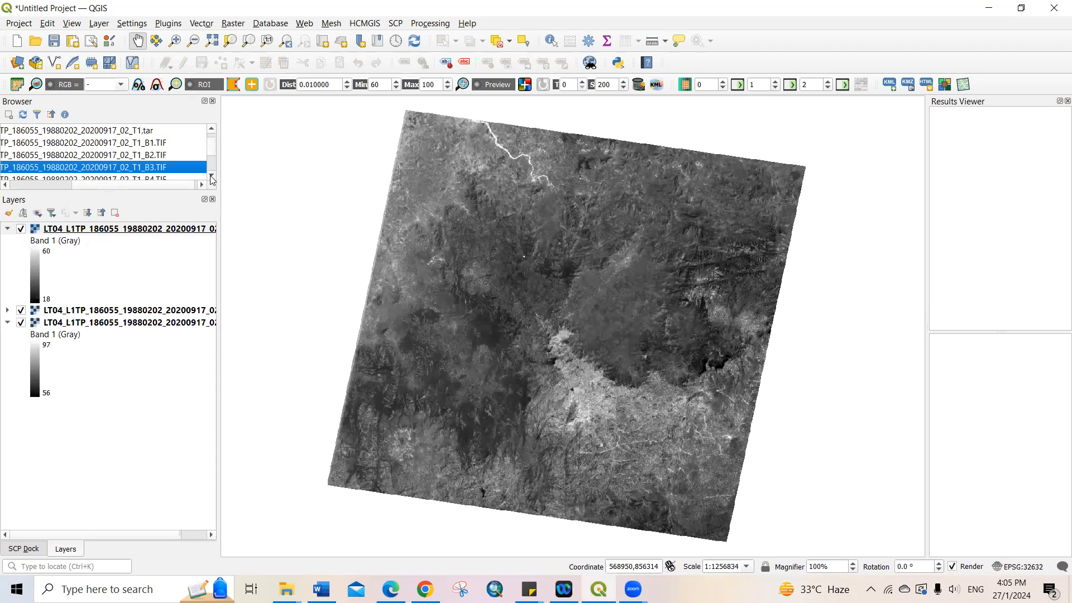
# - Add the scene's B4 and B5 TIF rasters from the L5 folder to the map
pyautogui.click(213, 177)
pyautogui.click(213, 177)
pyautogui.moveTo(99, 159); pyautogui.dragTo(592, 269)
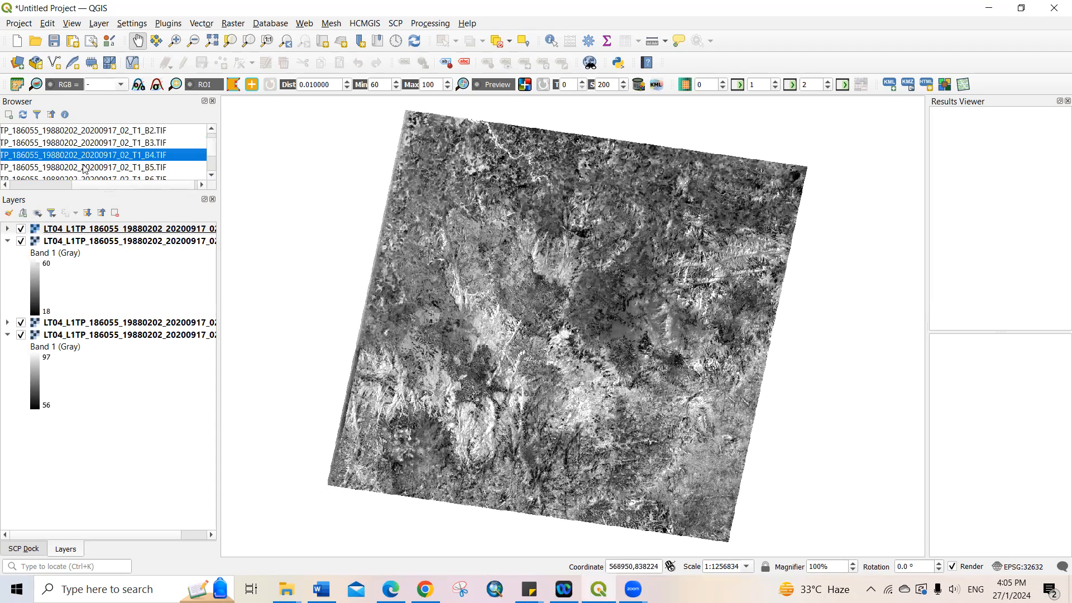
pyautogui.moveTo(82, 171); pyautogui.dragTo(476, 202)
# - Add the scene's B6 and B7 TIF rasters from the L5 folder to the map
pyautogui.click(202, 185)
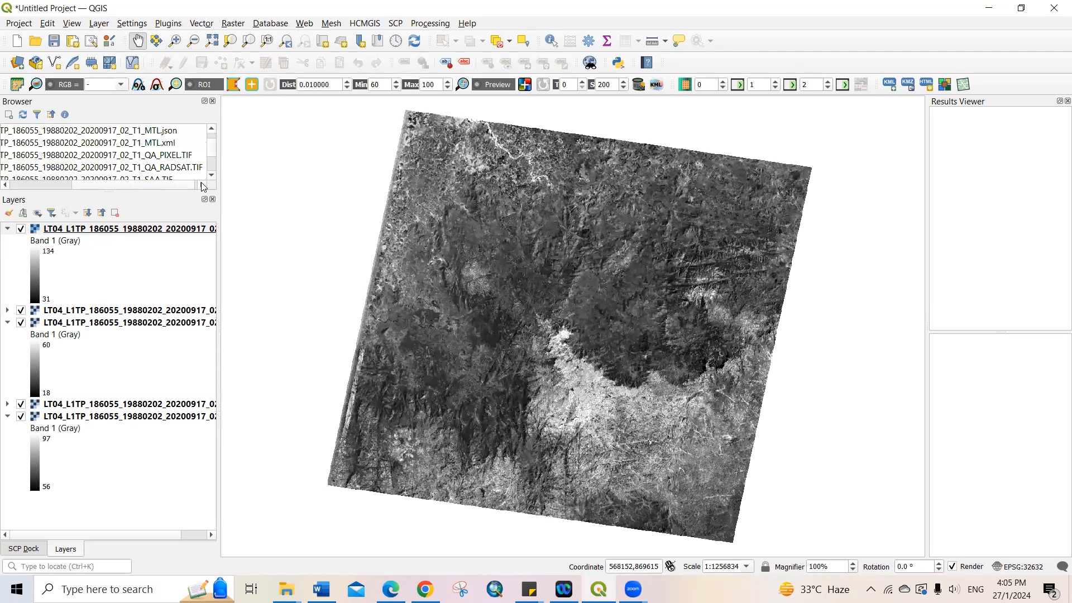
pyautogui.click(212, 131)
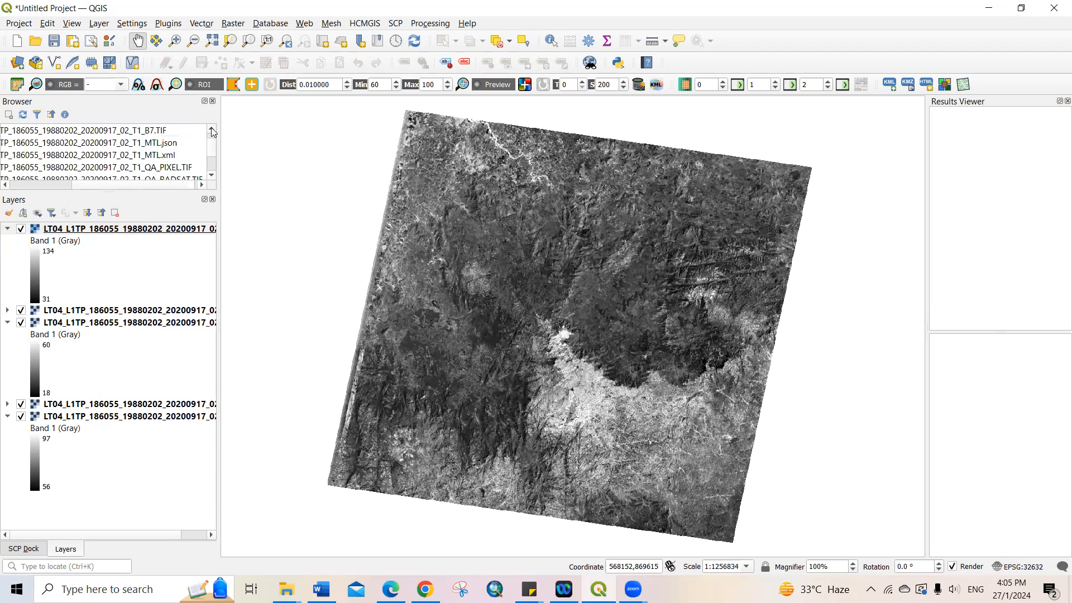
pyautogui.click(212, 130)
pyautogui.click(212, 131)
pyautogui.click(213, 131)
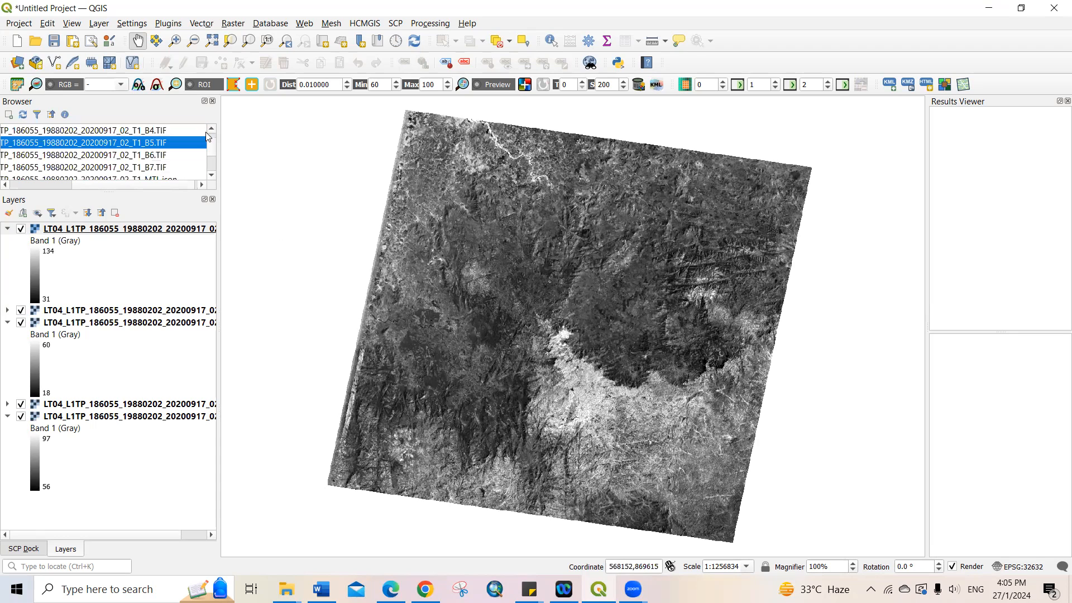
pyautogui.click(64, 156)
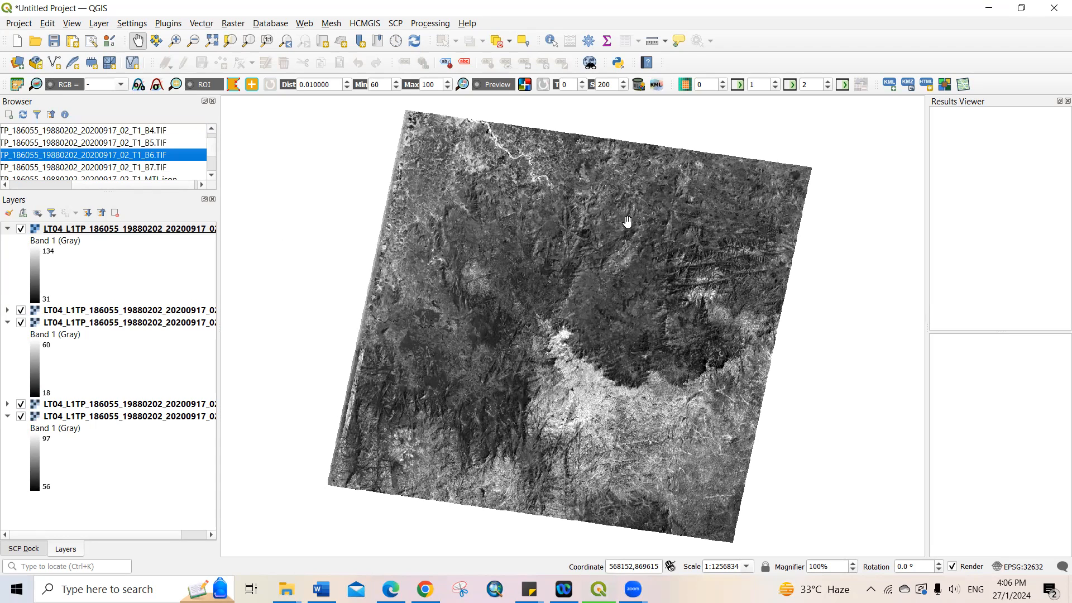
pyautogui.click(85, 168)
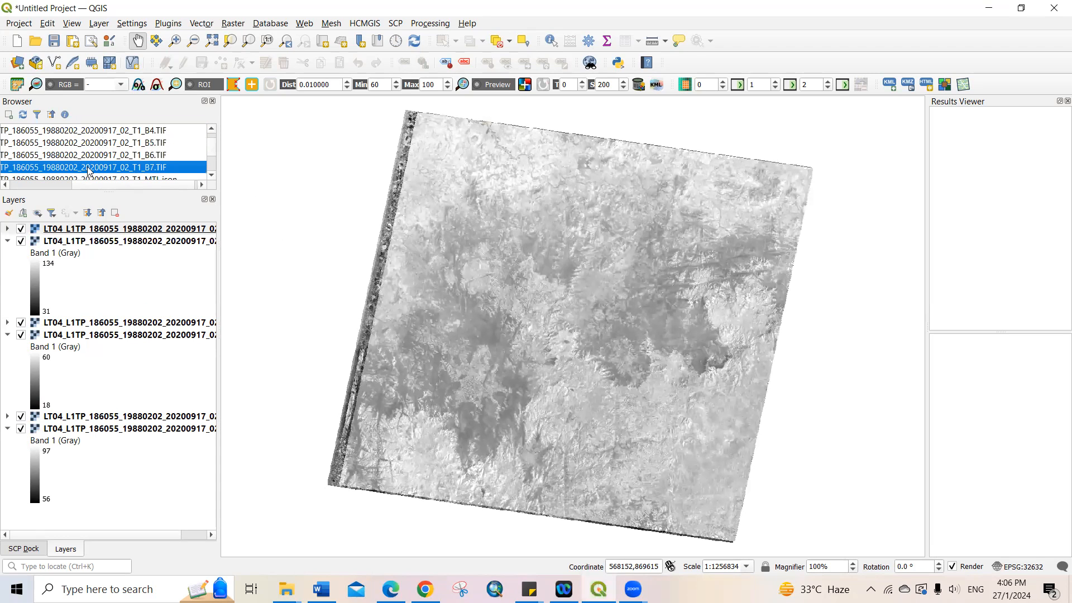
pyautogui.moveTo(510, 242); pyautogui.dragTo(534, 240)
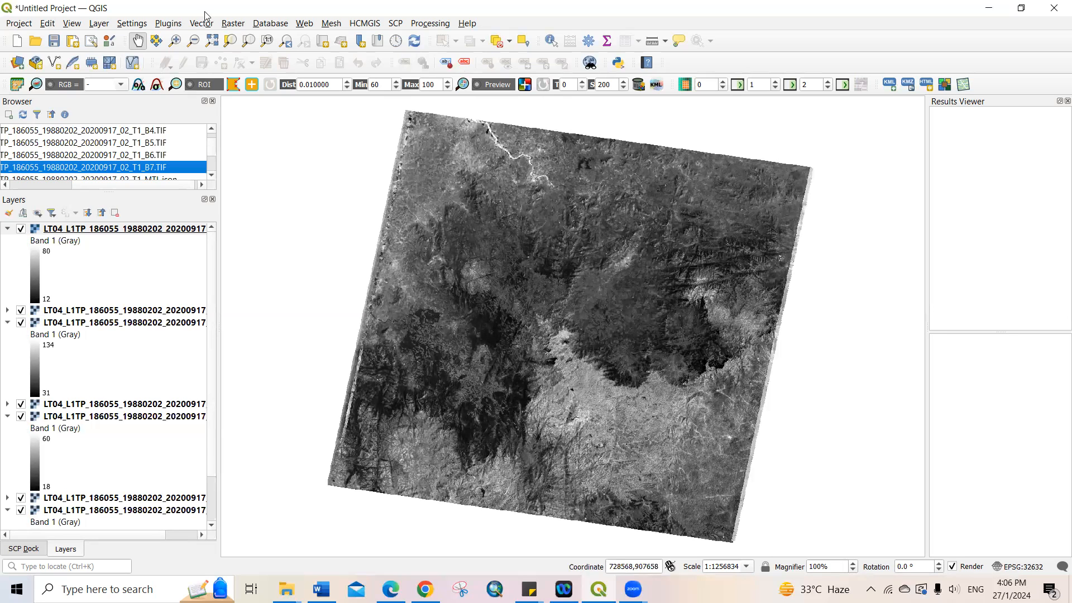
pyautogui.click(396, 25)
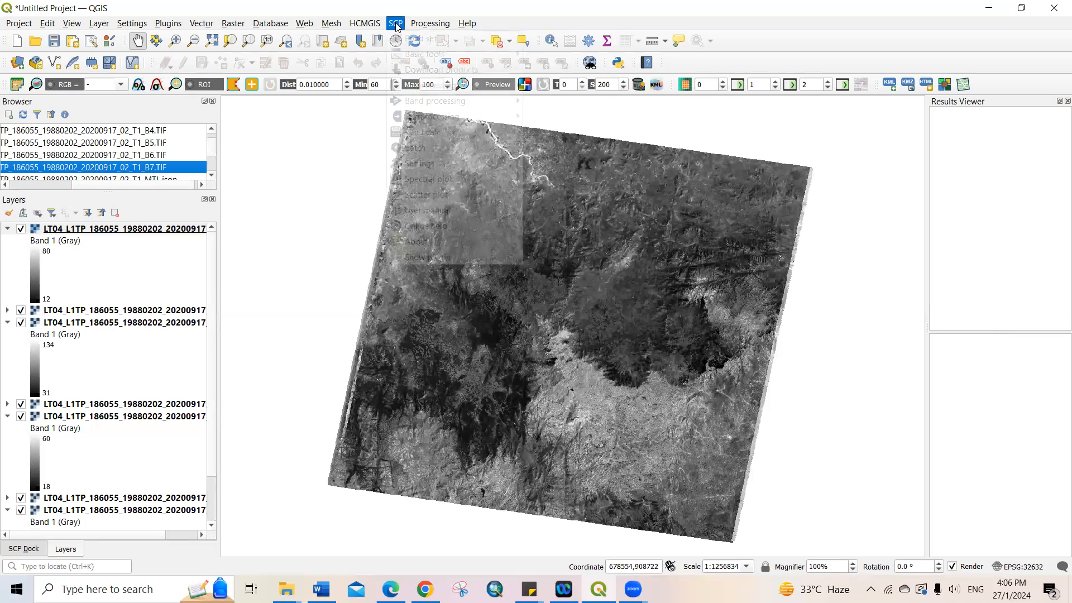
pyautogui.click(424, 40)
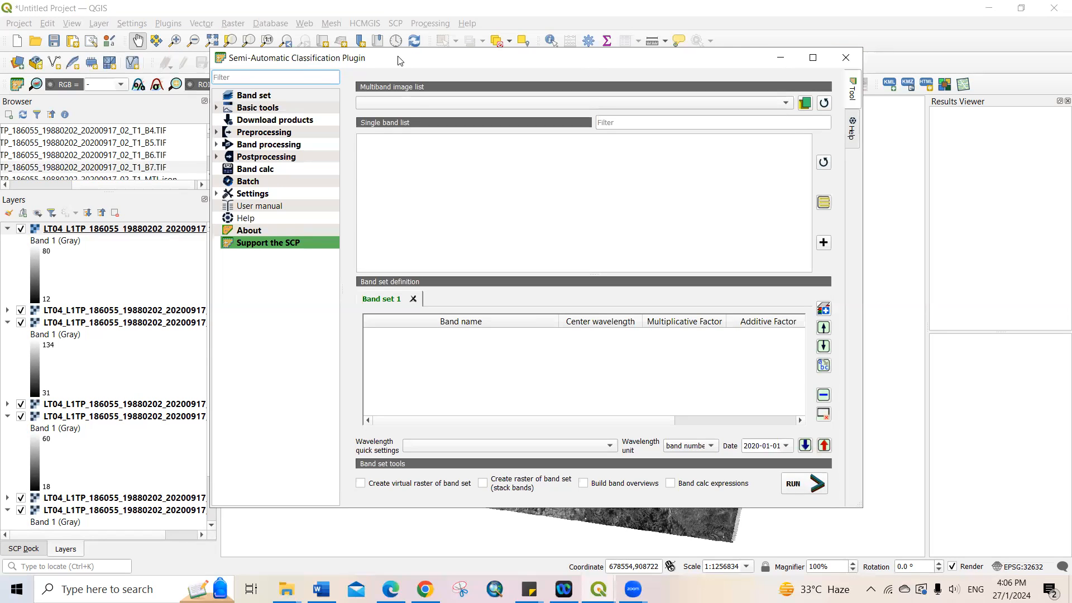
pyautogui.click(846, 63)
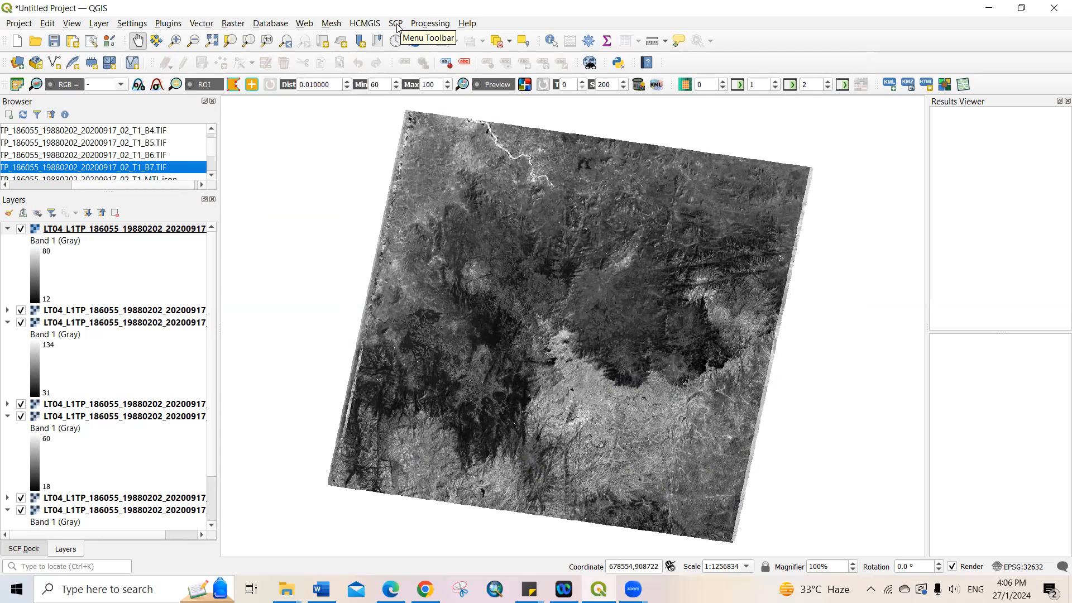
# - Search all plugins in the plugin manager for "SCP" to check for the Semi-Automatic Classification Plugin, and close the manager
pyautogui.click(170, 24)
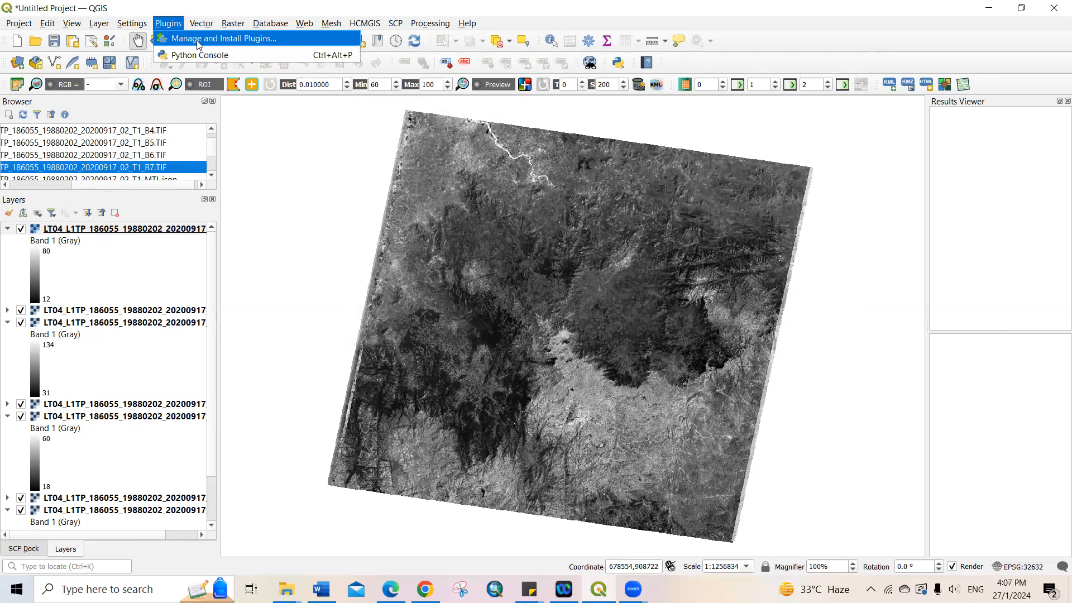
pyautogui.click(234, 44)
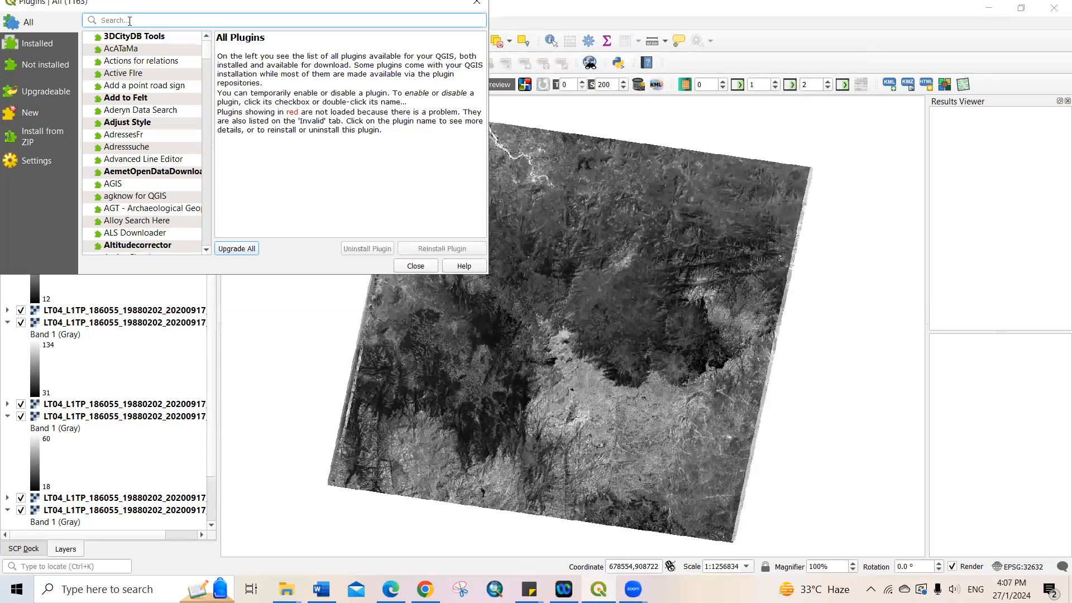
pyautogui.write('SCP')
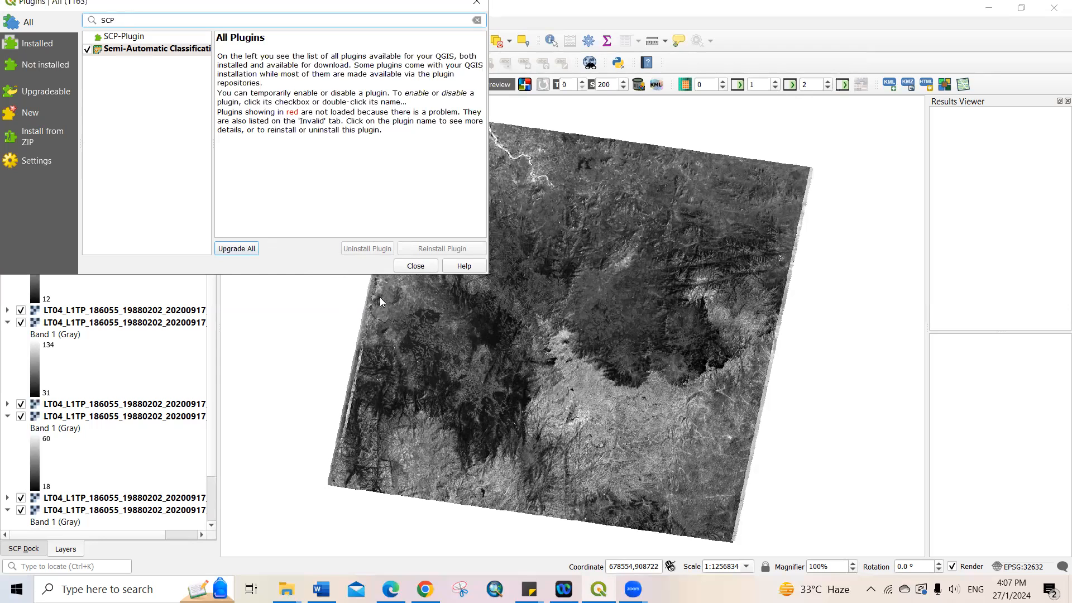
pyautogui.click(415, 266)
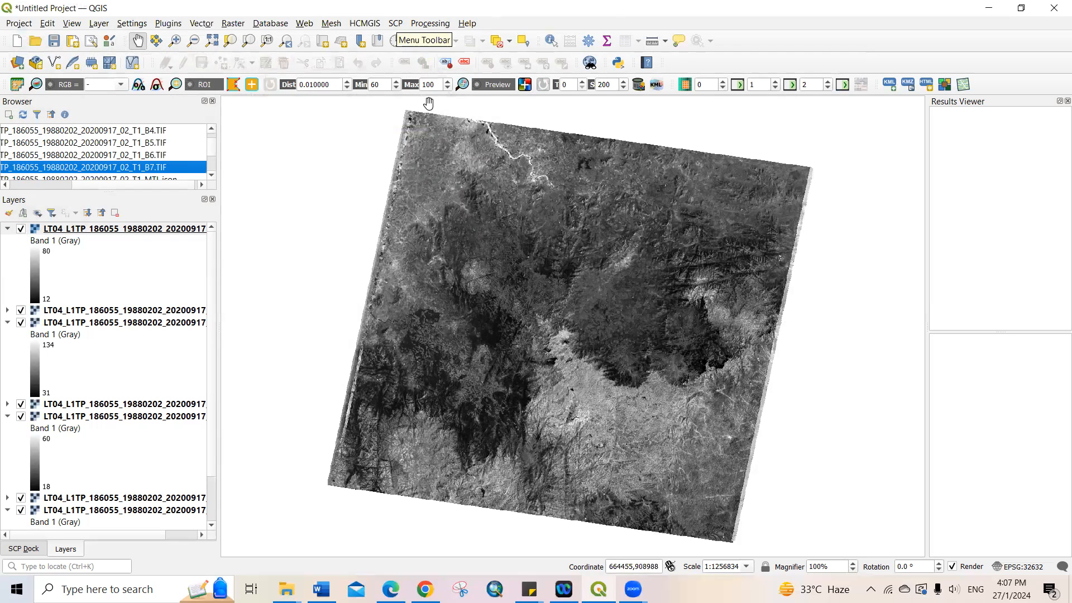
# - Open the Semi-Automatic Classification Plugin's Band set tool and refresh its single band list with the loaded rasters
pyautogui.click(396, 24)
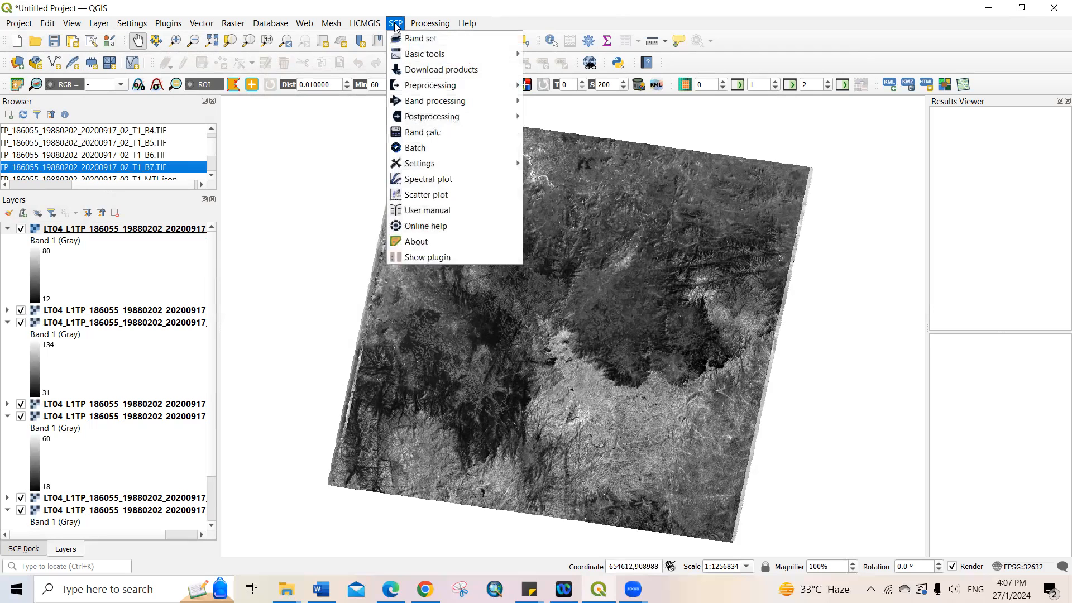
pyautogui.click(454, 44)
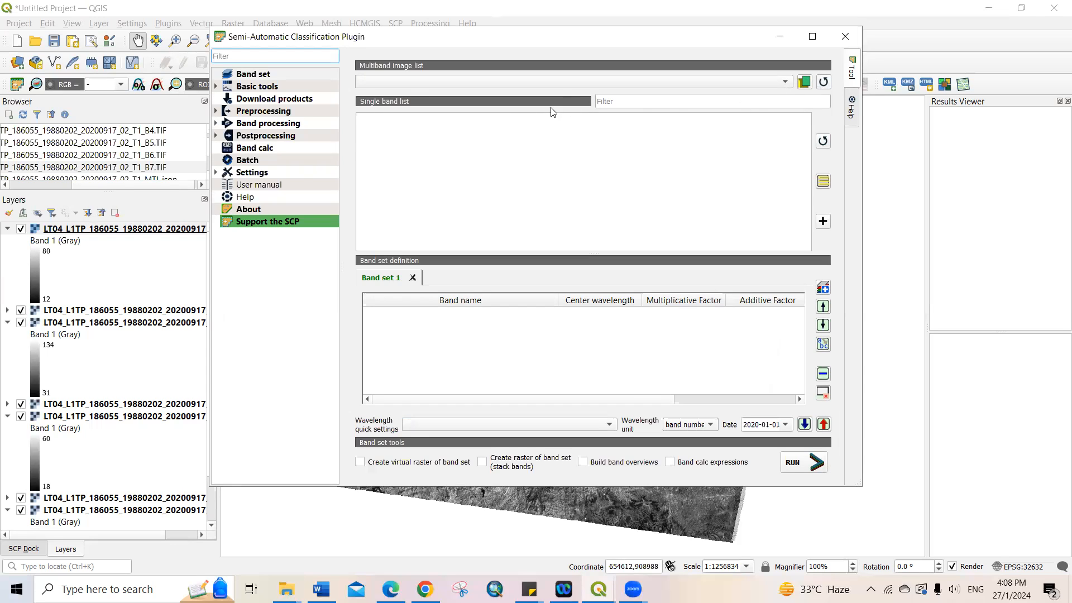
pyautogui.click(823, 142)
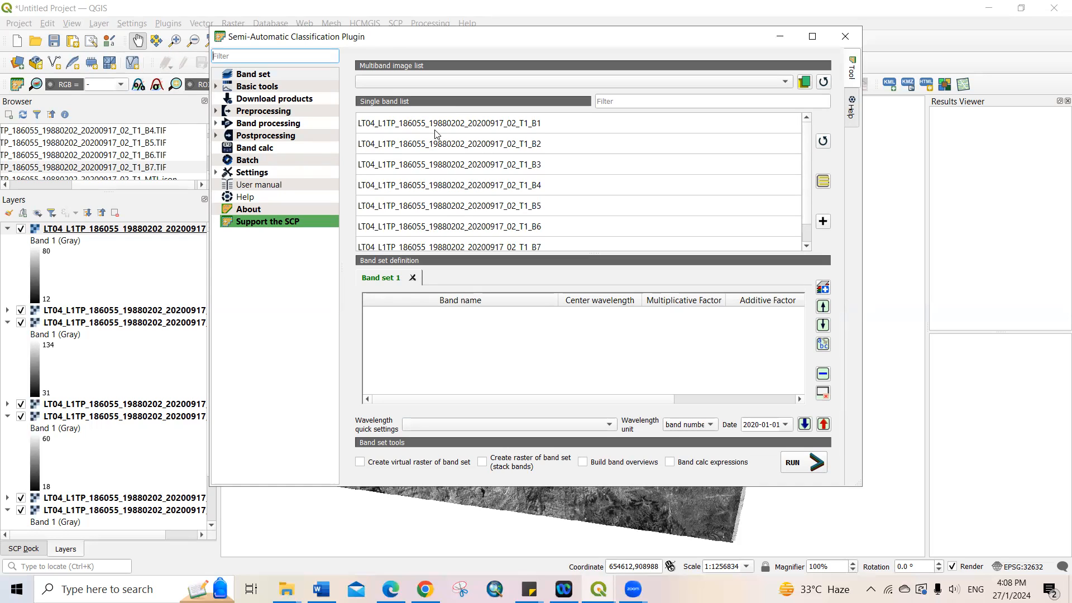
# - Add all seven LT04 bands, B1 through B7, from the single band list to Band set 1
pyautogui.click(473, 127)
pyautogui.keyDown('shift'); pyautogui.click(485, 148); pyautogui.keyUp('shift')
pyautogui.keyDown('shift'); pyautogui.click(481, 168); pyautogui.keyUp('shift')
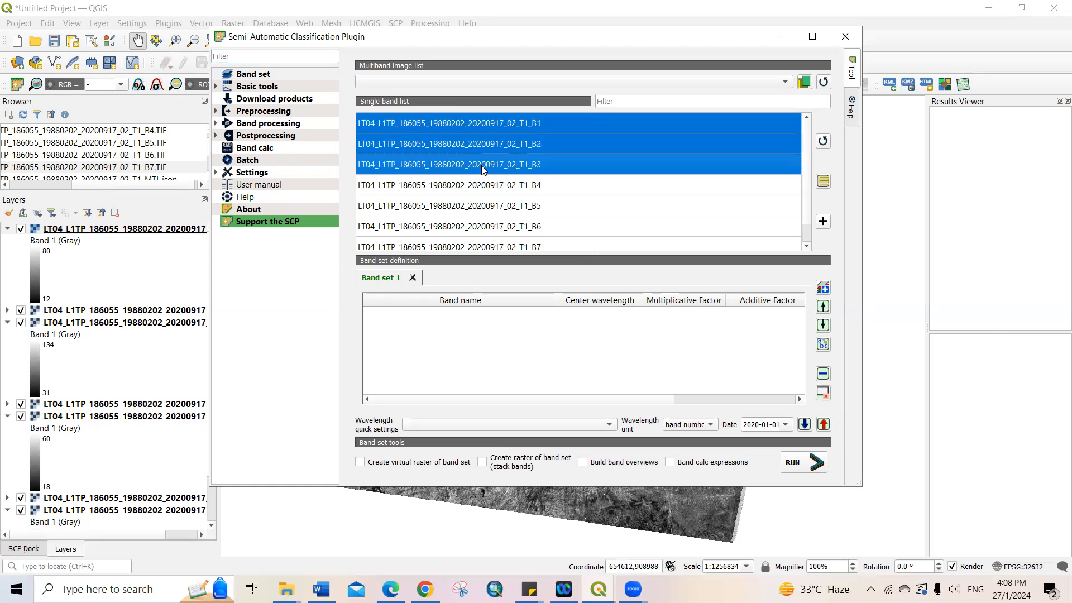
pyautogui.keyDown('shift'); pyautogui.click(483, 187); pyautogui.keyUp('shift')
pyautogui.keyDown('shift'); pyautogui.click(482, 207); pyautogui.keyUp('shift')
pyautogui.keyDown('shift'); pyautogui.click(492, 228); pyautogui.keyUp('shift')
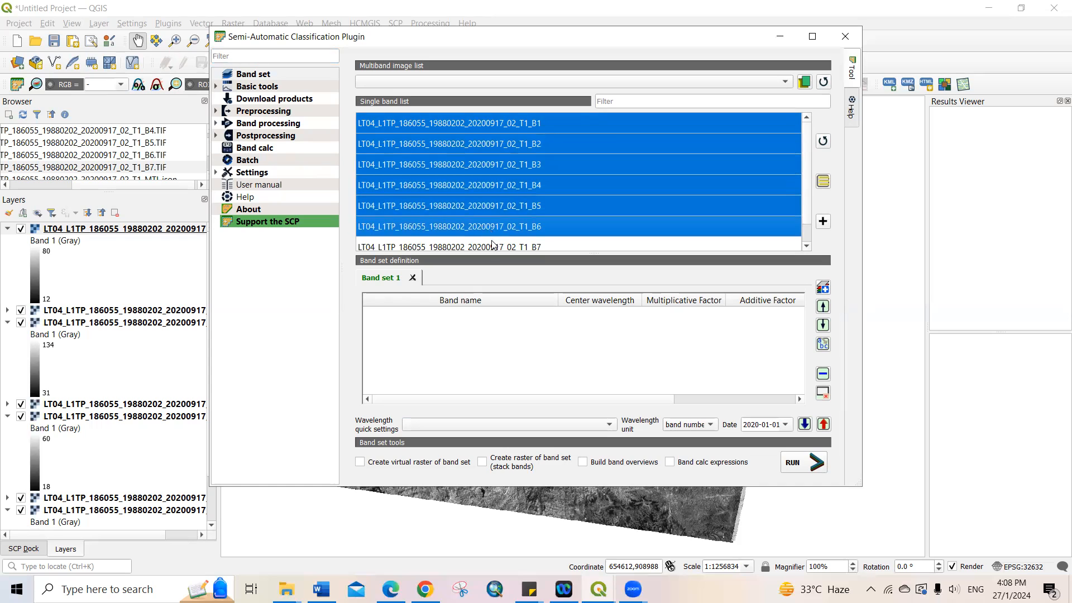
pyautogui.keyDown('shift'); pyautogui.click(492, 247); pyautogui.keyUp('shift')
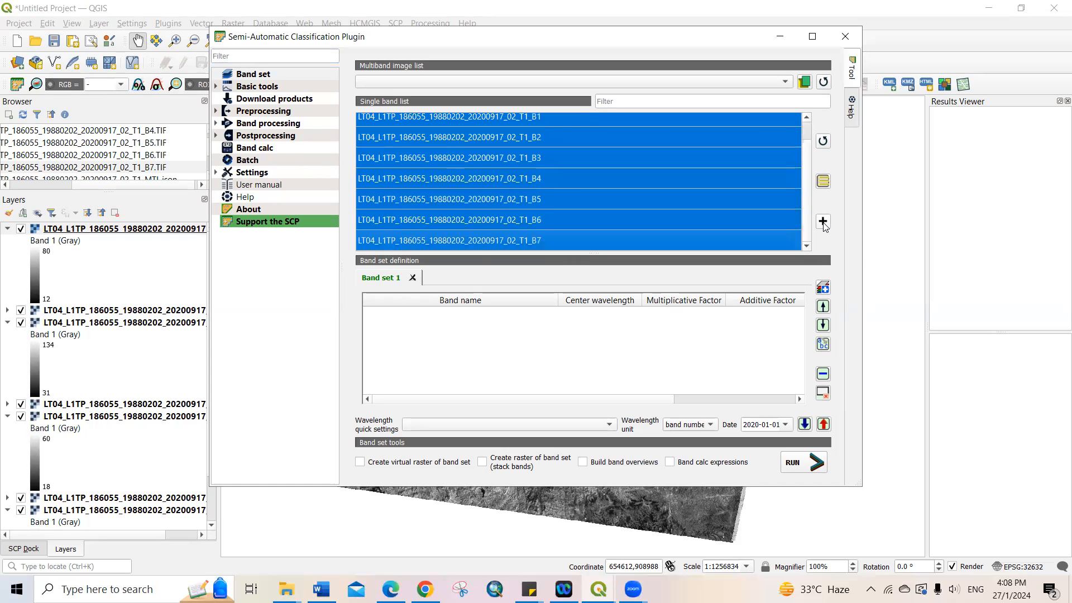
pyautogui.click(823, 223)
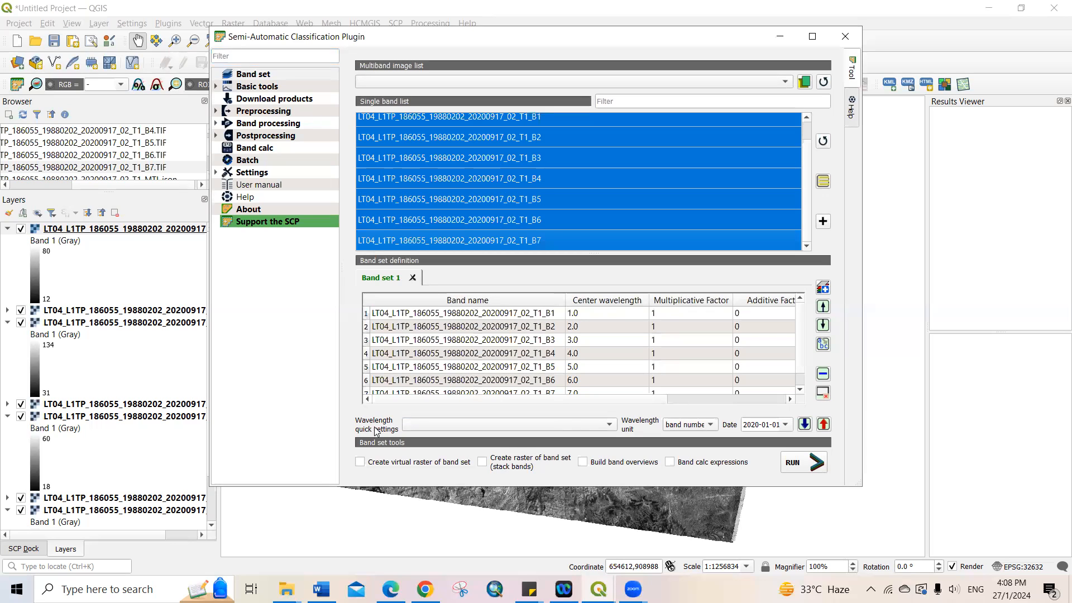
# - Set Band set 1's wavelength quick settings to Landsat 4-5 TM [bands 1, 2, 3, 4, 5, 7]
pyautogui.click(489, 425)
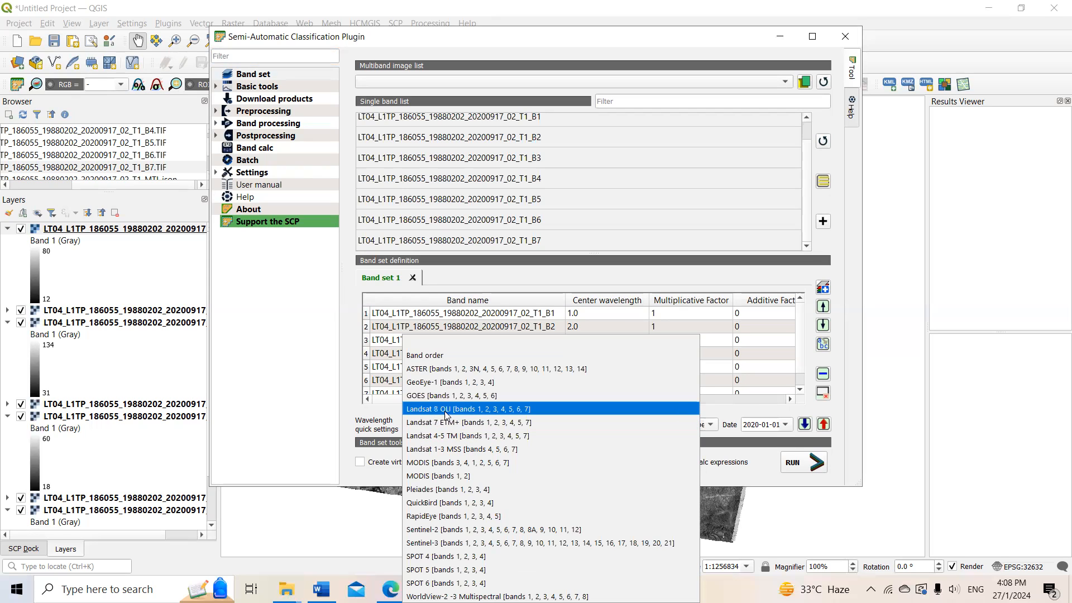
pyautogui.click(460, 436)
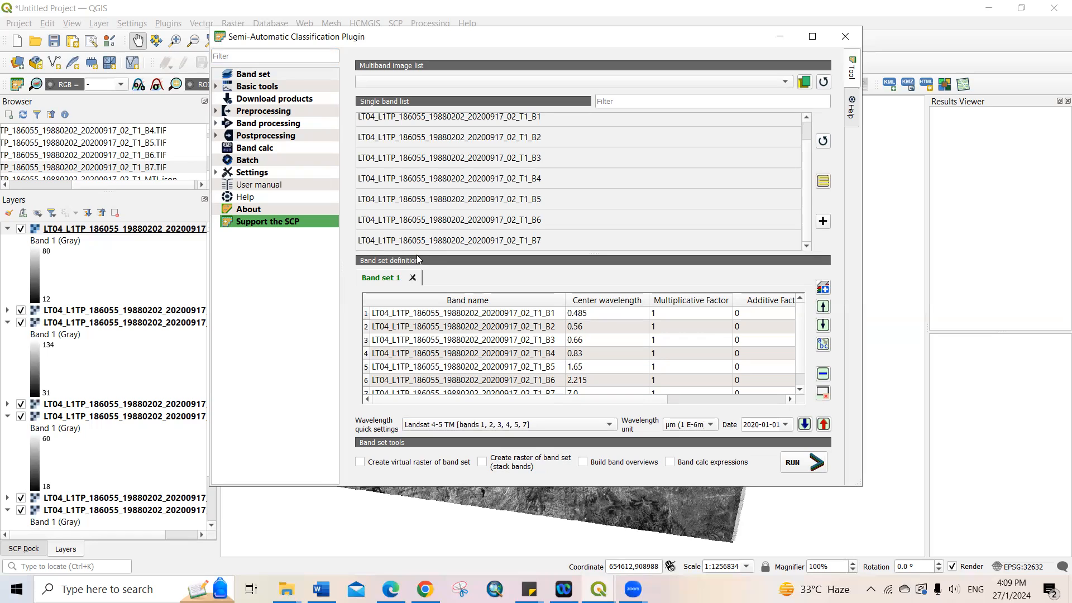
# - In the Landsat preprocessing tool, set the directory containing the Landsat bands to the L5 folder inside NNFR on drive D
pyautogui.click(259, 112)
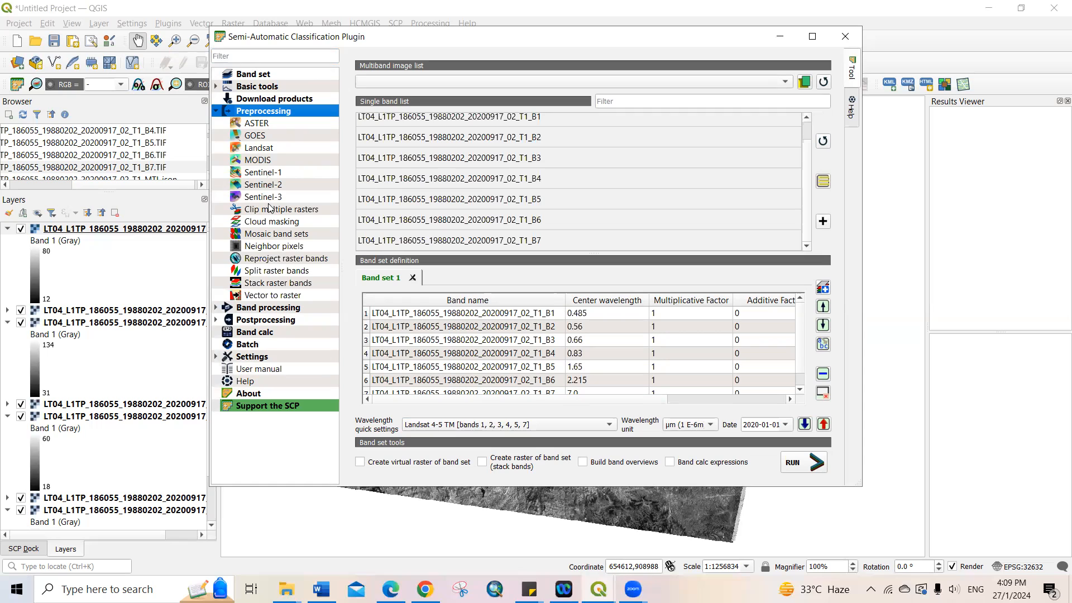
pyautogui.click(257, 150)
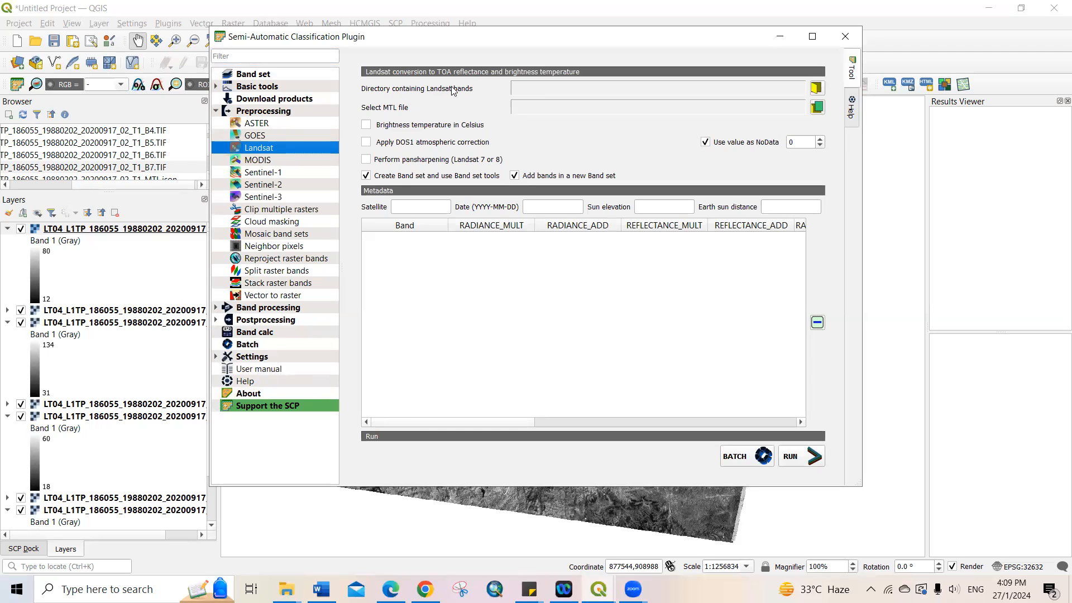
pyautogui.click(817, 88)
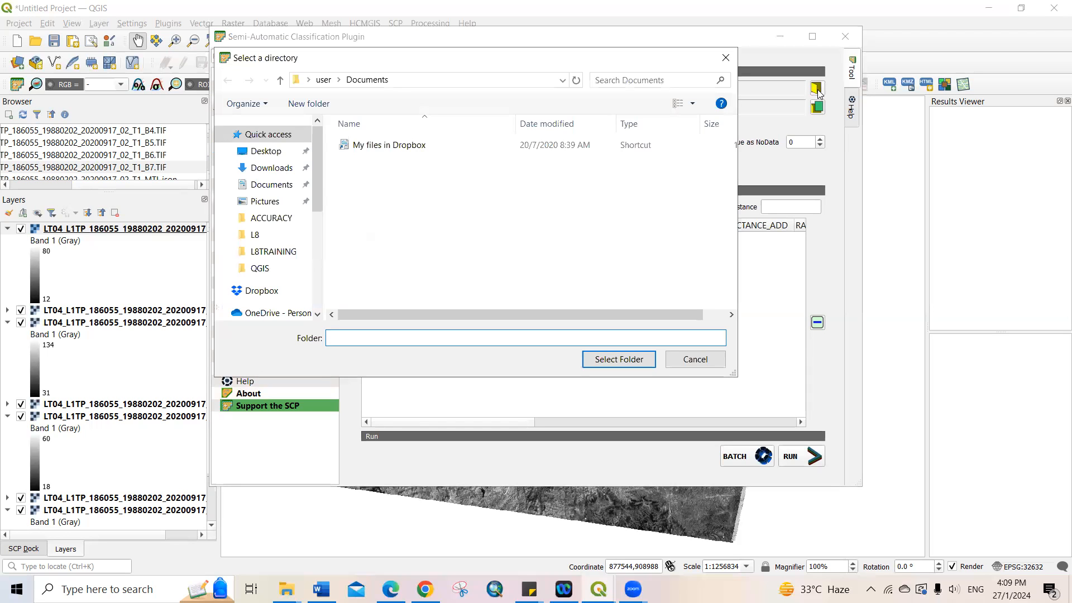
pyautogui.click(316, 254)
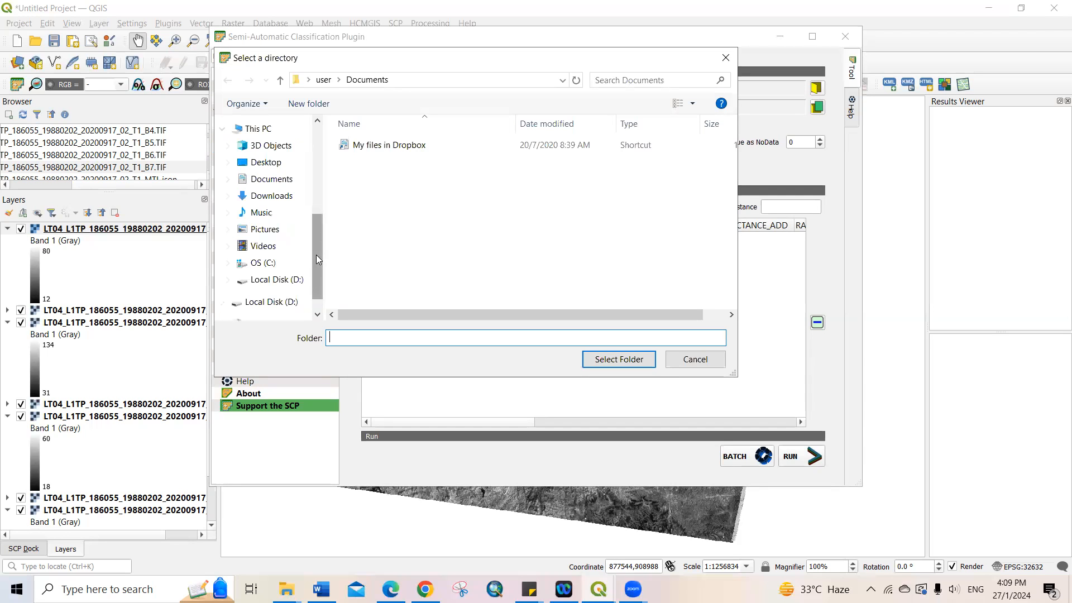
pyautogui.click(297, 277)
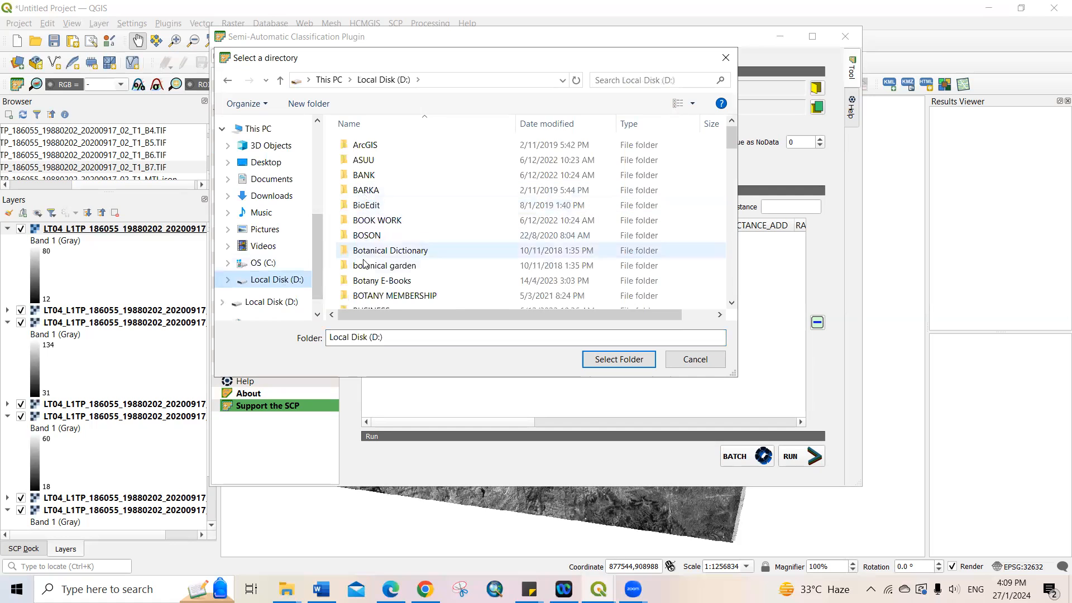
pyautogui.scroll(-3, 369, 241)
pyautogui.scroll(-2, 369, 241)
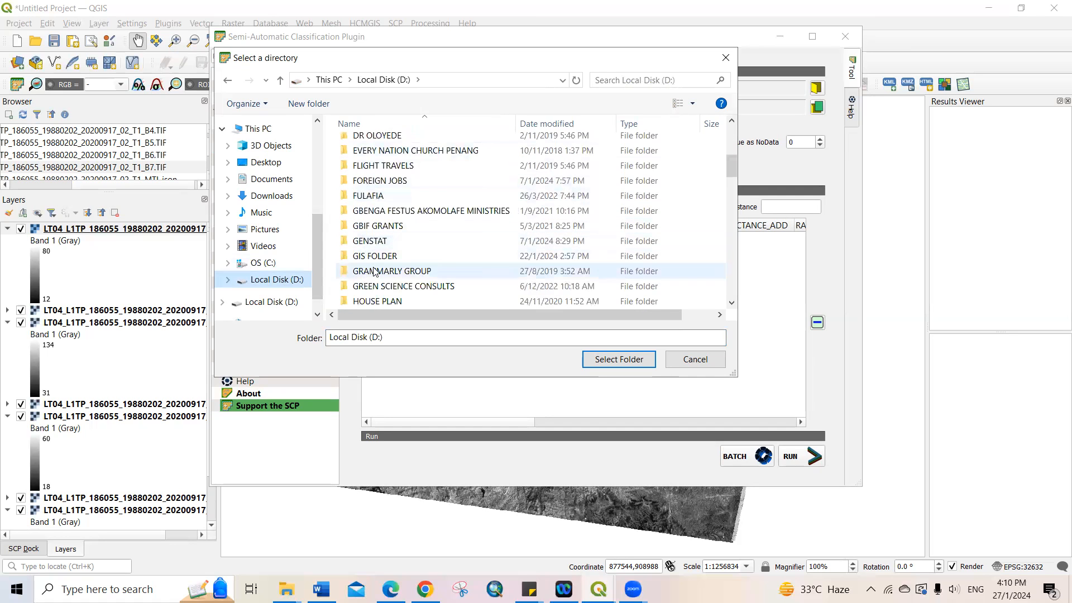
pyautogui.click(376, 258)
pyautogui.doubleClick(376, 258)
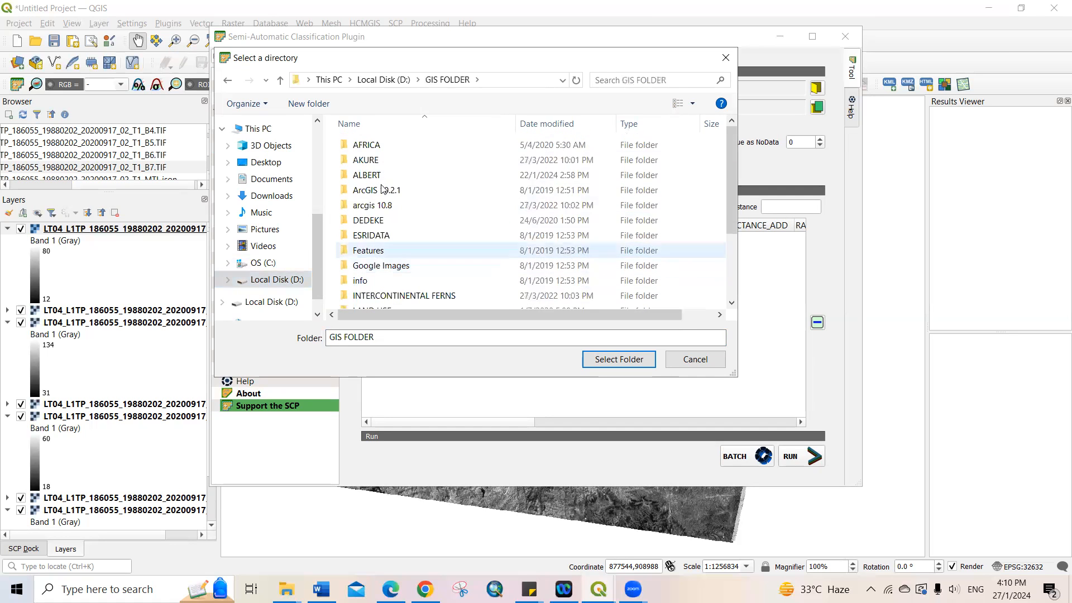
pyautogui.doubleClick(377, 177)
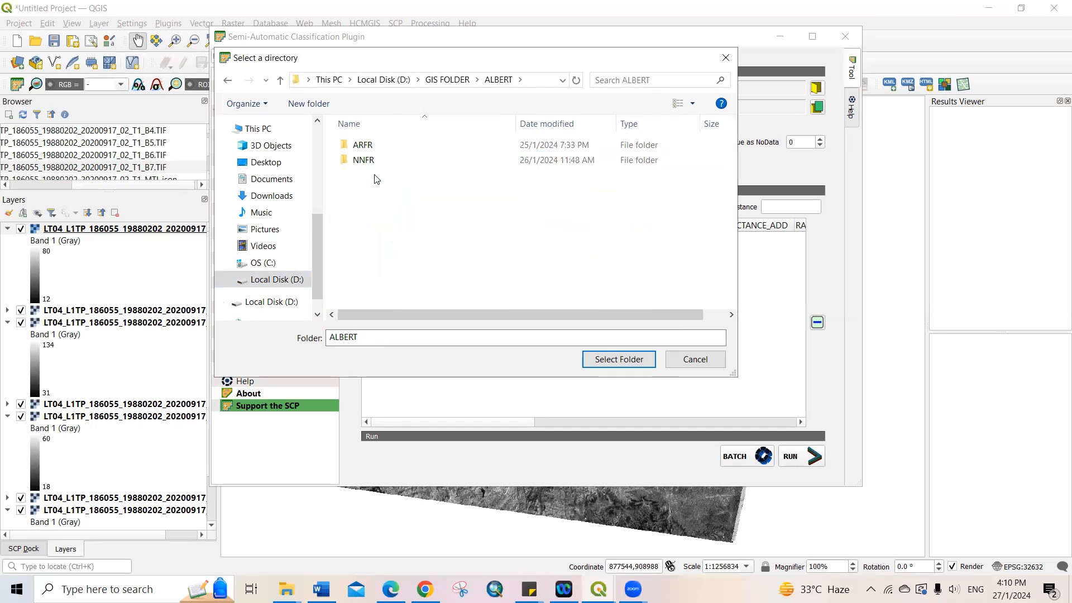
pyautogui.click(361, 163)
pyautogui.doubleClick(361, 162)
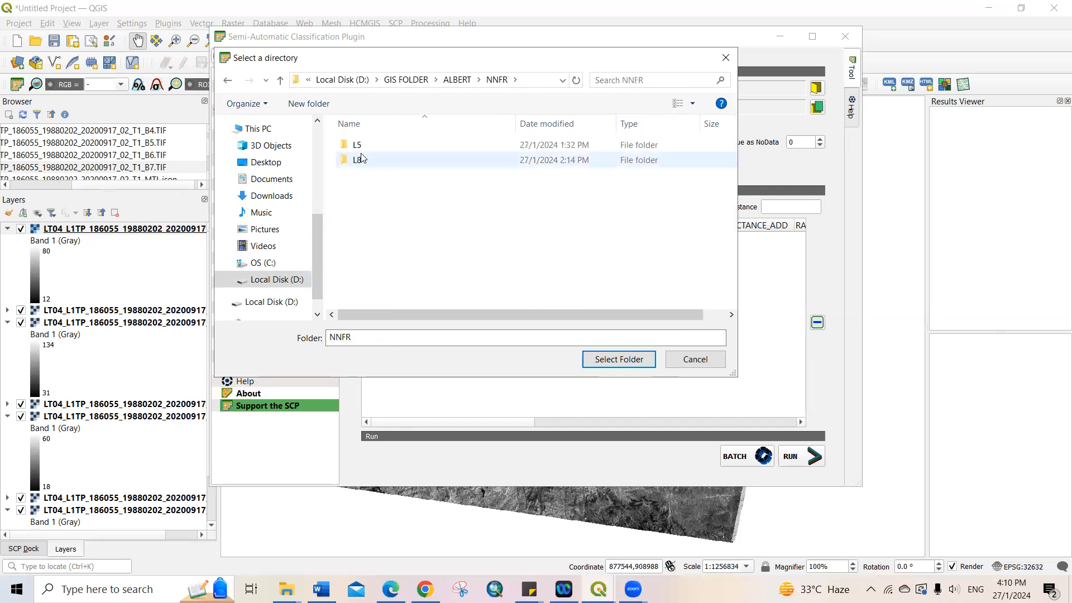
pyautogui.click(362, 147)
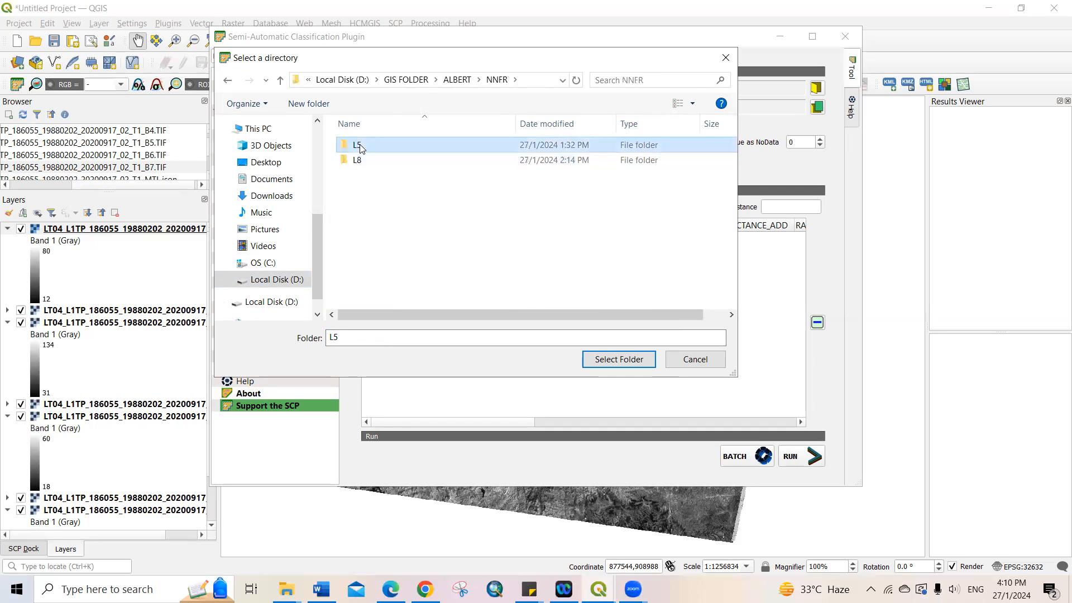
pyautogui.click(638, 362)
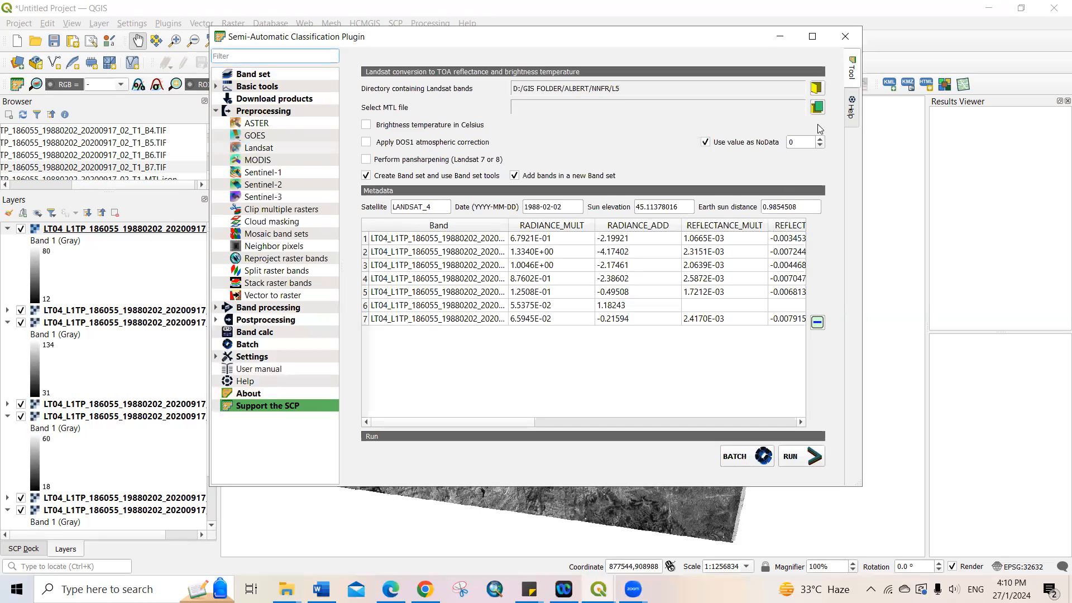
# - Load LT04_L1TP_186055_19880202_20200917_02_T1_MTL.txt from the L5 folder as the MTL file for the Landsat conversion
pyautogui.click(815, 108)
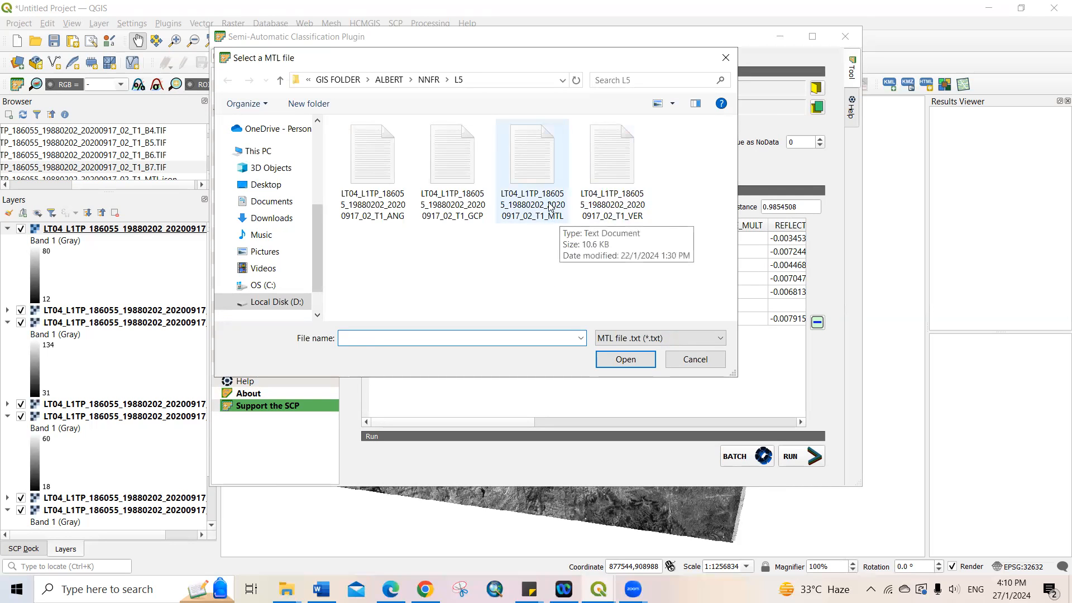
pyautogui.click(550, 215)
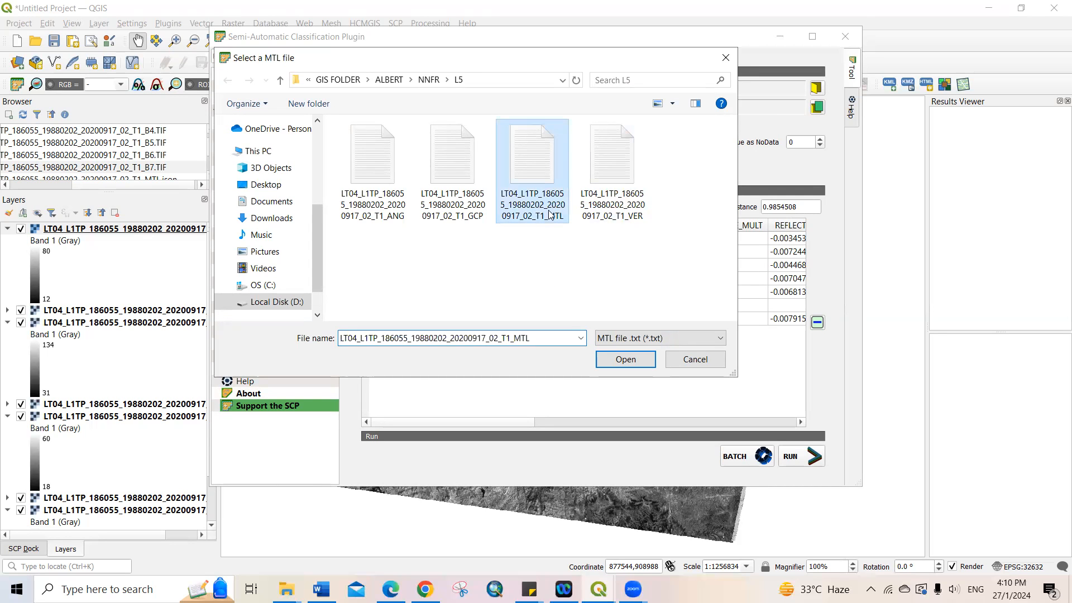
pyautogui.click(628, 361)
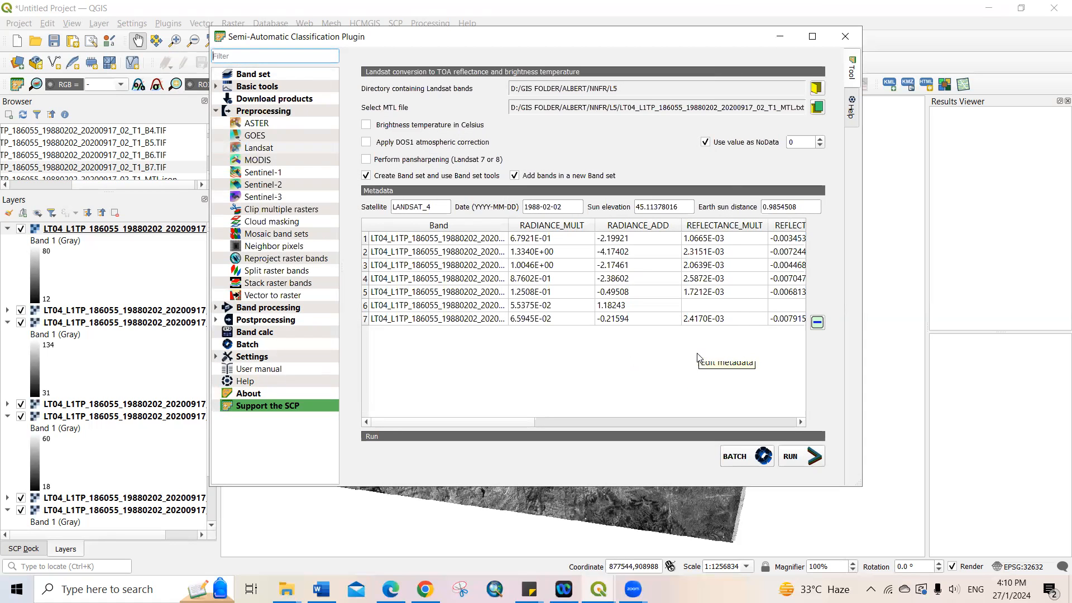
# - Run the Landsat conversion and save its output in a new folder named REF inside NNFR
pyautogui.click(799, 461)
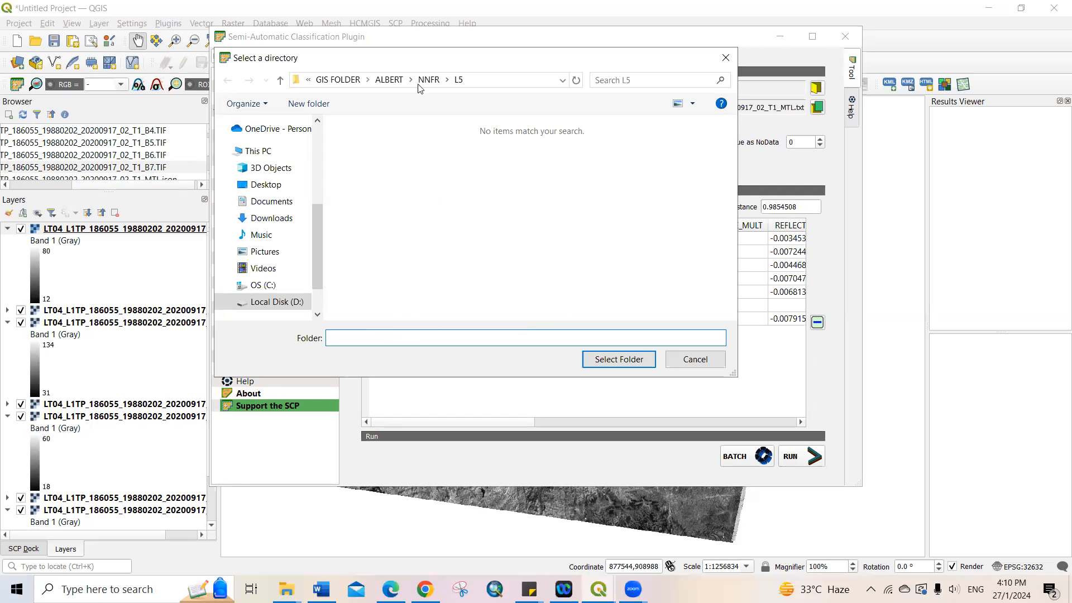
pyautogui.click(434, 81)
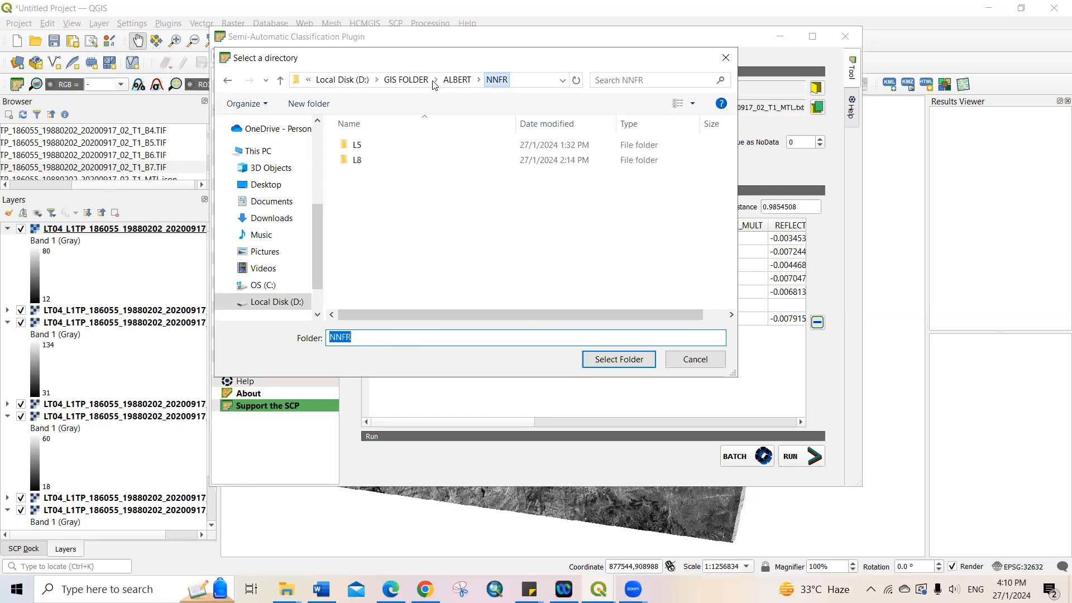
pyautogui.click(325, 105)
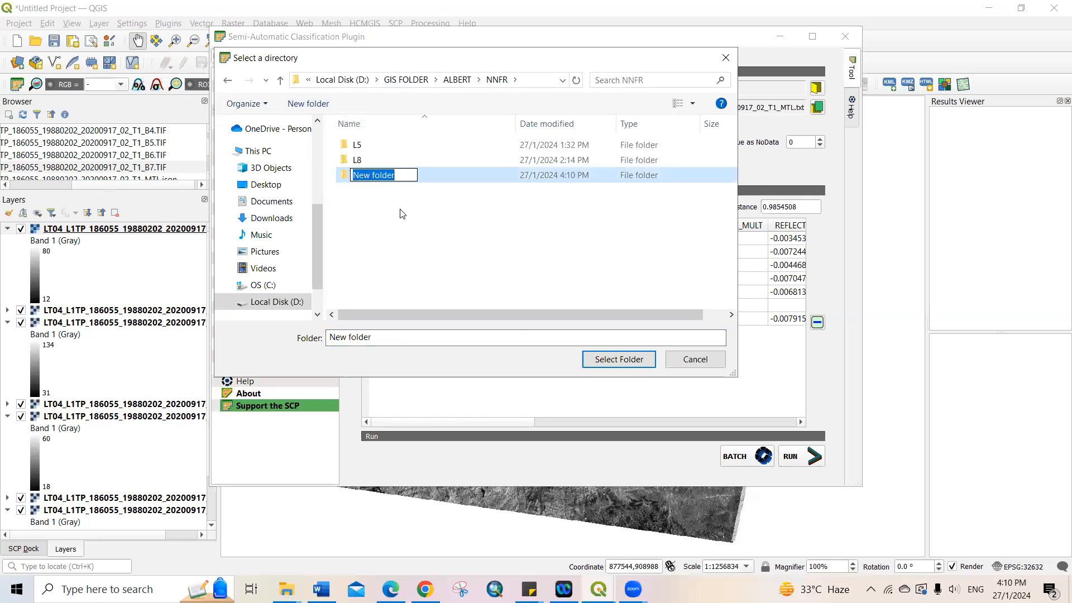
pyautogui.write('REF')
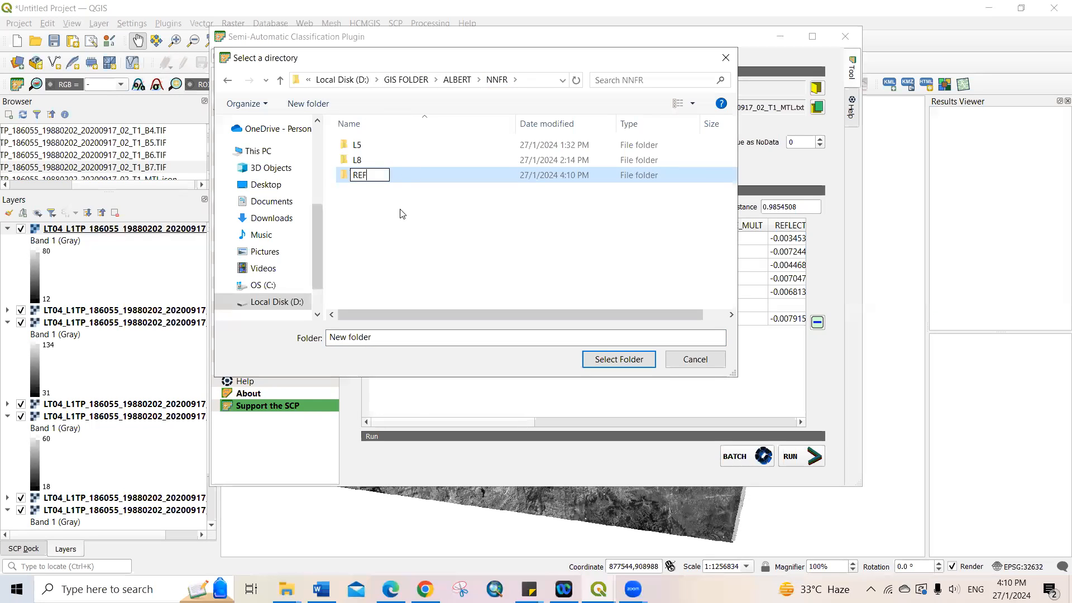
pyautogui.press('Return')
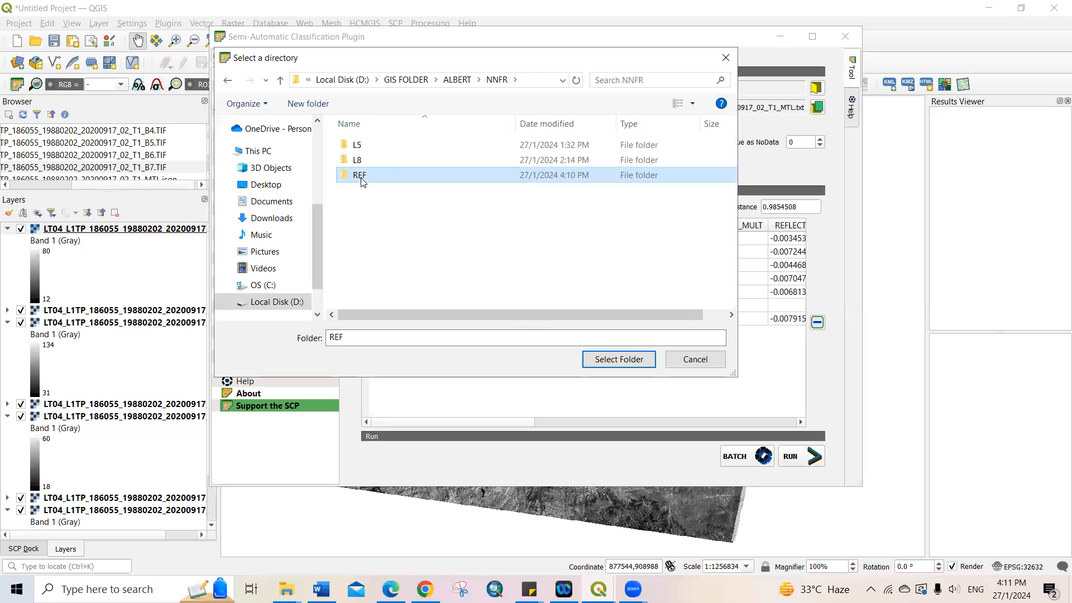
pyautogui.click(617, 361)
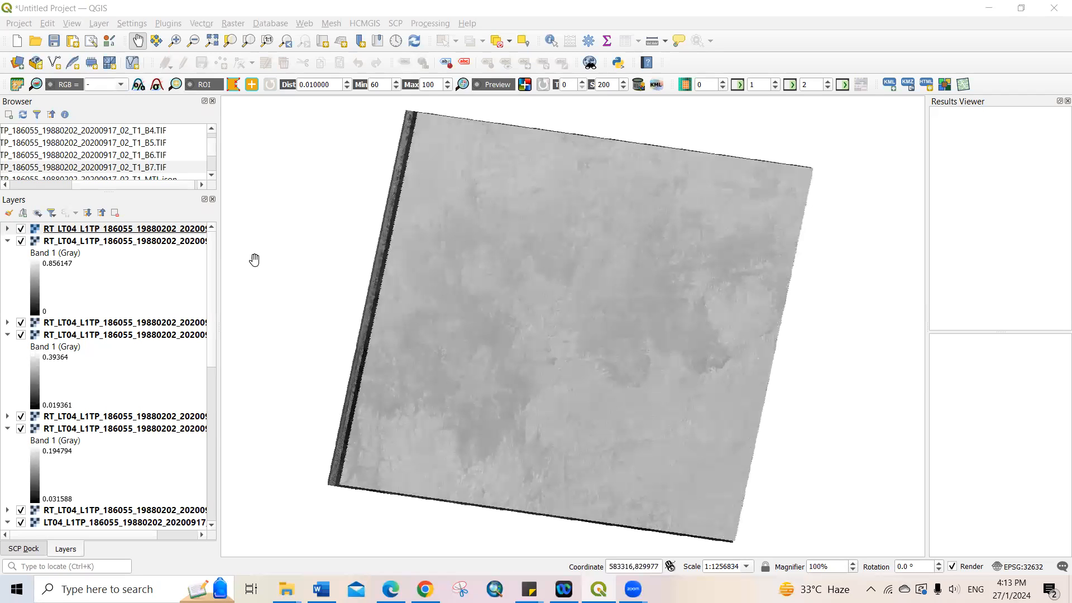
# - Remove the seven original LT04 band layers from the project, keeping the converted RT_LT04 layers
pyautogui.moveTo(209, 246)
pyautogui.mouseDown()
pyautogui.moveTo(210, 258)
pyautogui.moveTo(210, 240)
pyautogui.mouseUp()
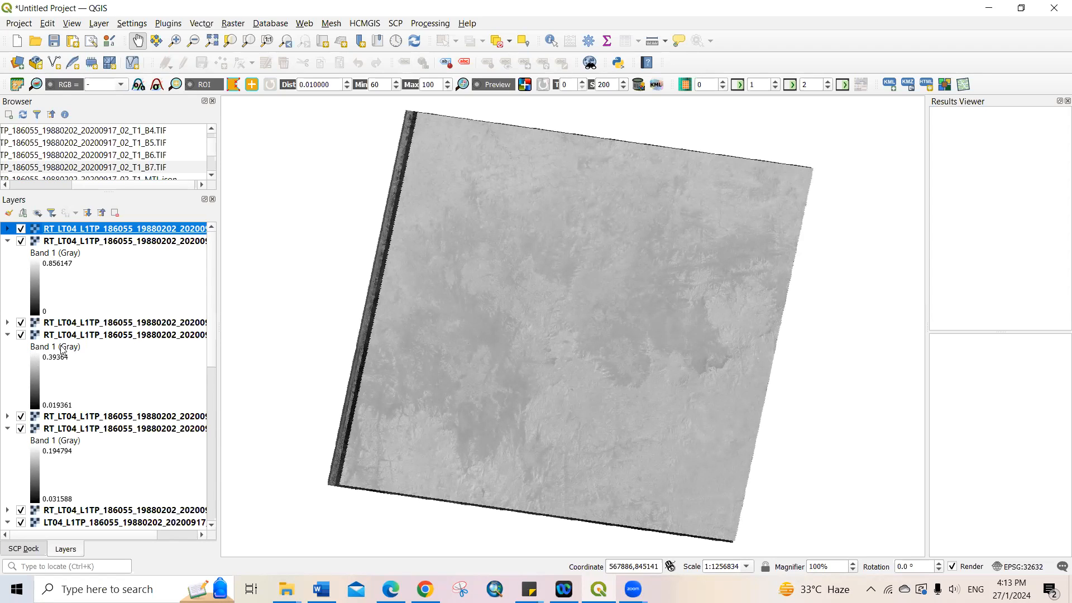
pyautogui.moveTo(216, 362); pyautogui.dragTo(214, 418)
pyautogui.scroll(-5, 214, 418)
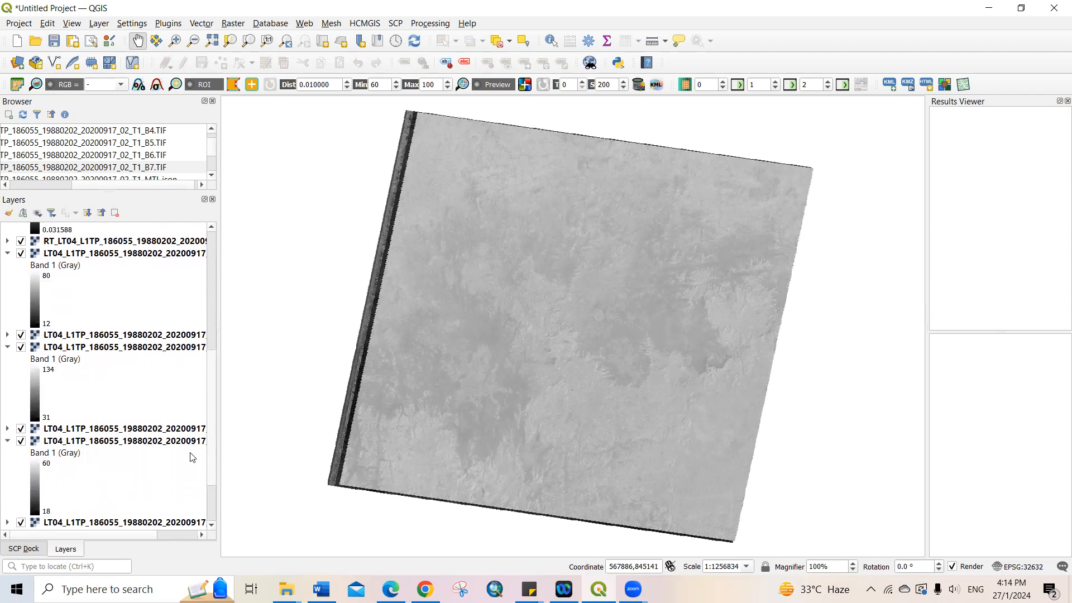
pyautogui.click(50, 256)
pyautogui.keyDown('ctrl'); pyautogui.click(70, 348); pyautogui.keyUp('ctrl')
pyautogui.keyDown('ctrl'); pyautogui.click(71, 430); pyautogui.keyUp('ctrl')
pyautogui.keyDown('ctrl'); pyautogui.click(71, 442); pyautogui.keyUp('ctrl')
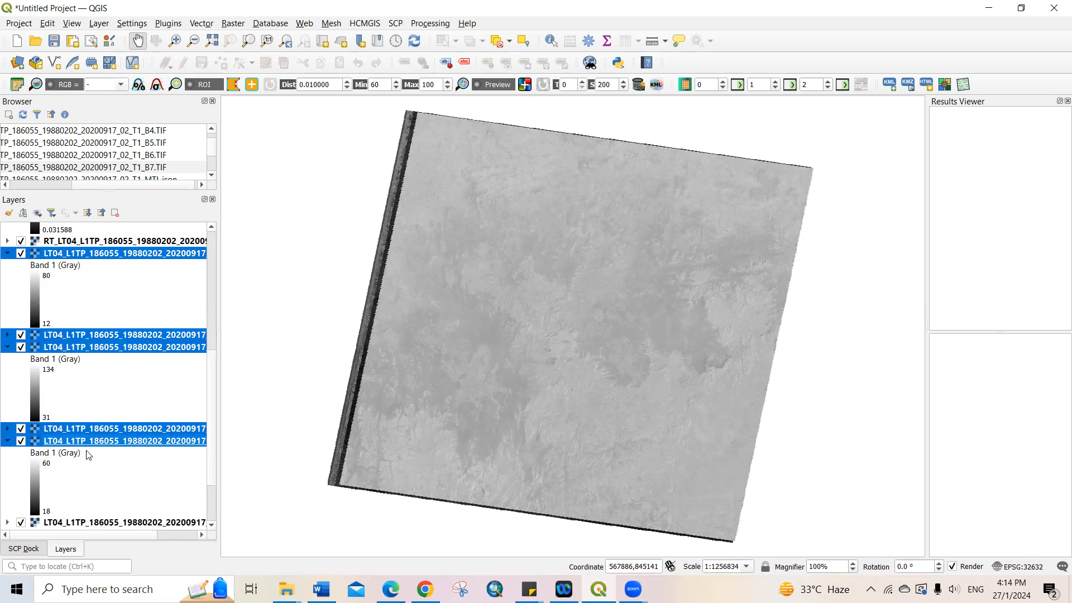
pyautogui.scroll(-2, 208, 481)
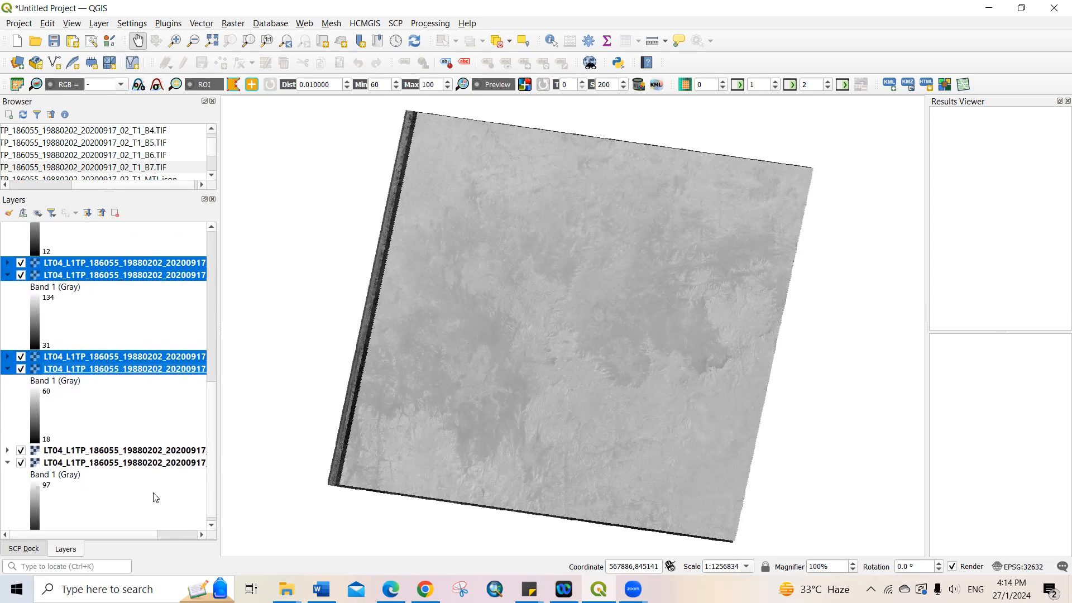
pyautogui.keyDown('ctrl'); pyautogui.click(63, 452); pyautogui.keyUp('ctrl')
pyautogui.keyDown('ctrl'); pyautogui.click(64, 463); pyautogui.keyUp('ctrl')
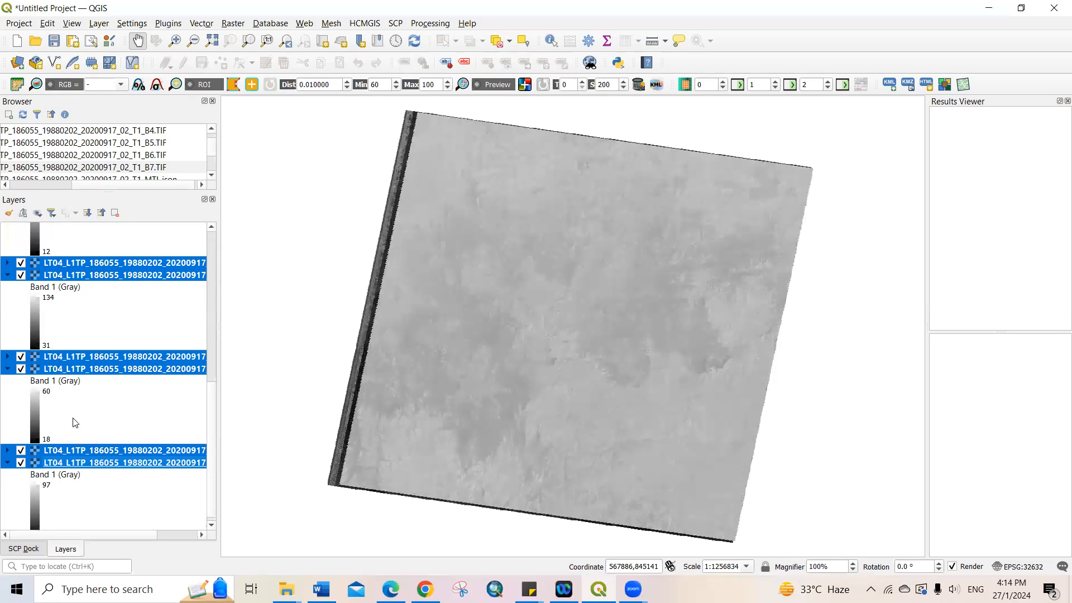
pyautogui.rightClick(73, 452)
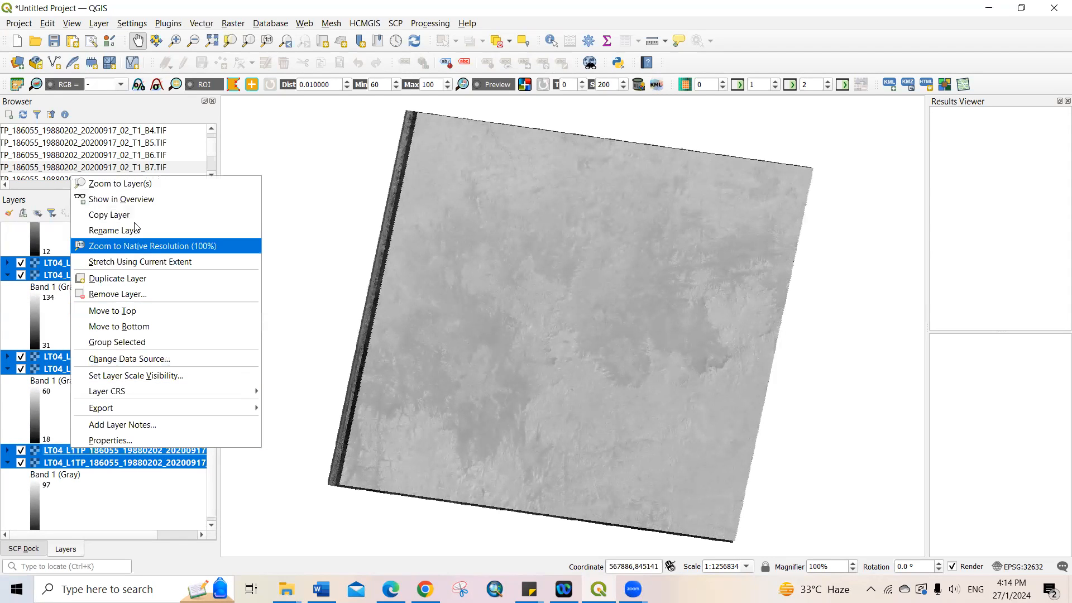
pyautogui.click(119, 301)
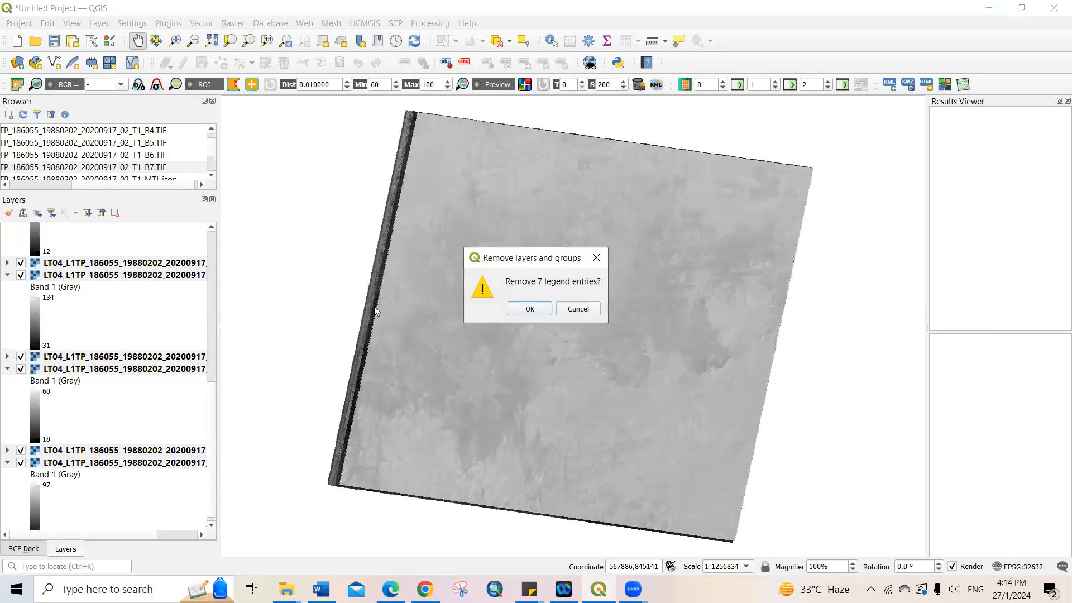
pyautogui.click(543, 313)
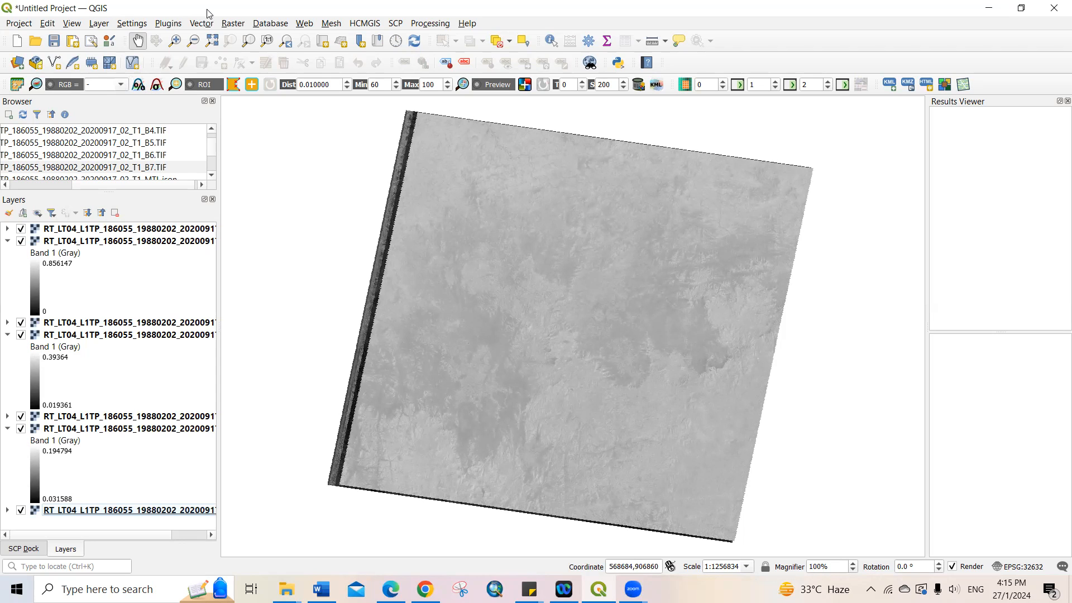
# - Add the NNFR boundary.shp vector layer to the project from the folder directly above ACCURACY
pyautogui.click(99, 23)
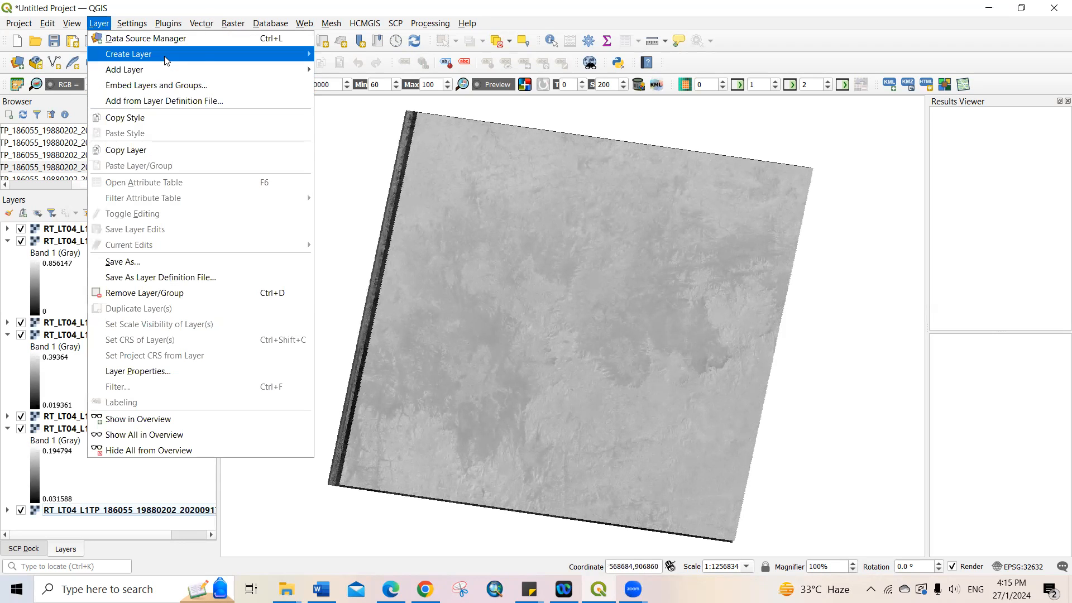
pyautogui.moveTo(245, 68)
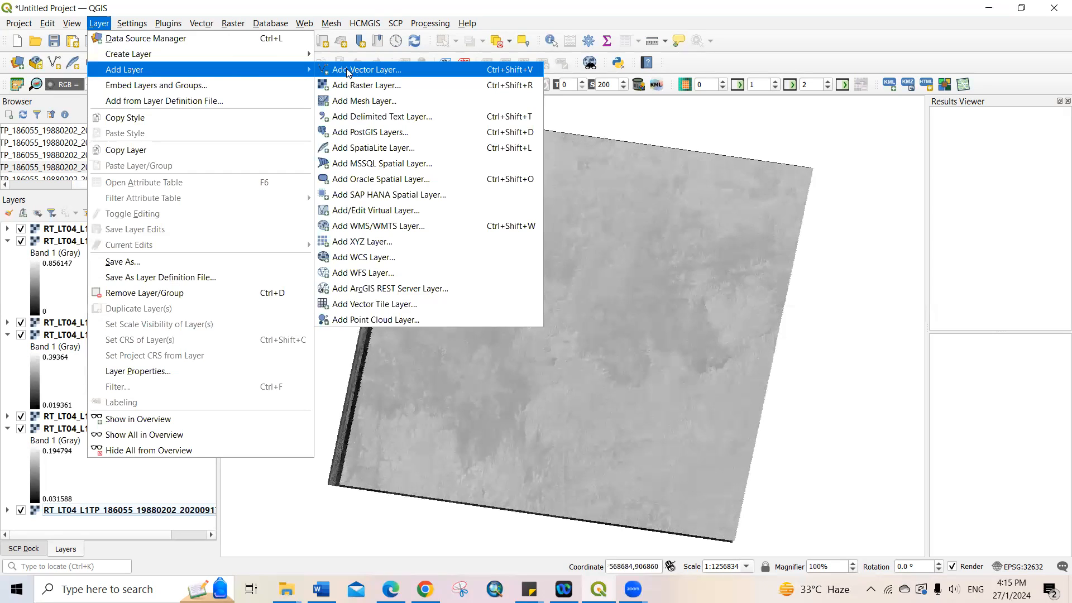
pyautogui.click(389, 70)
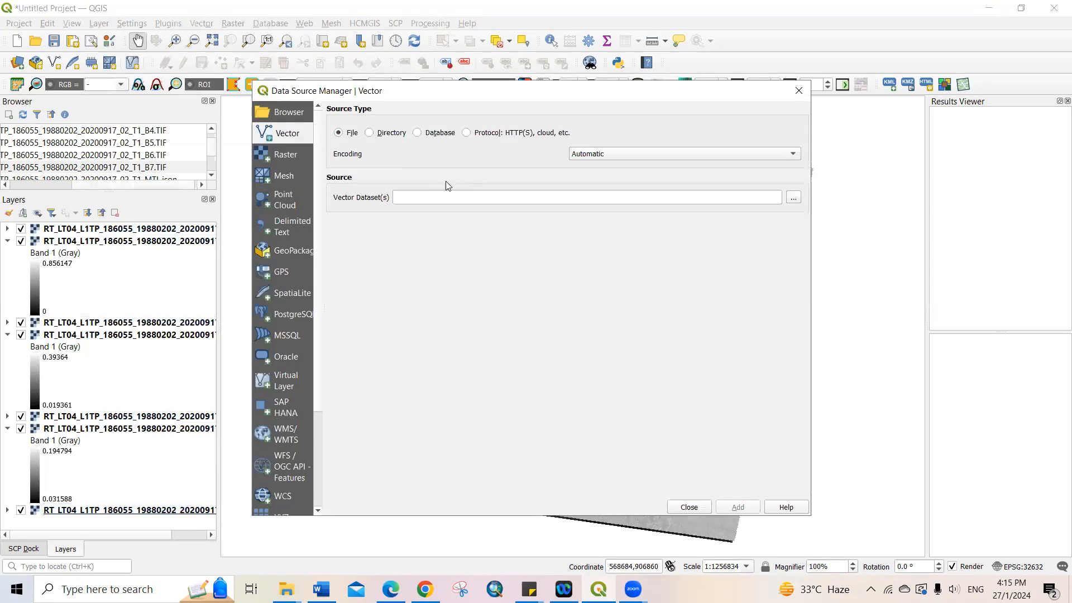
pyautogui.click(795, 199)
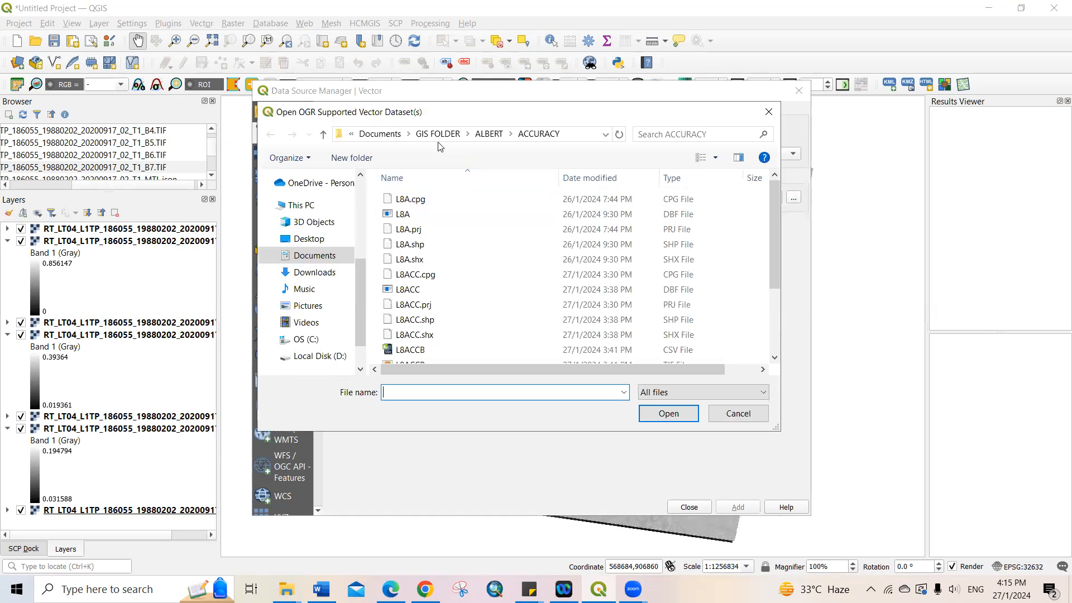
pyautogui.click(489, 134)
pyautogui.scroll(-12, 454, 268)
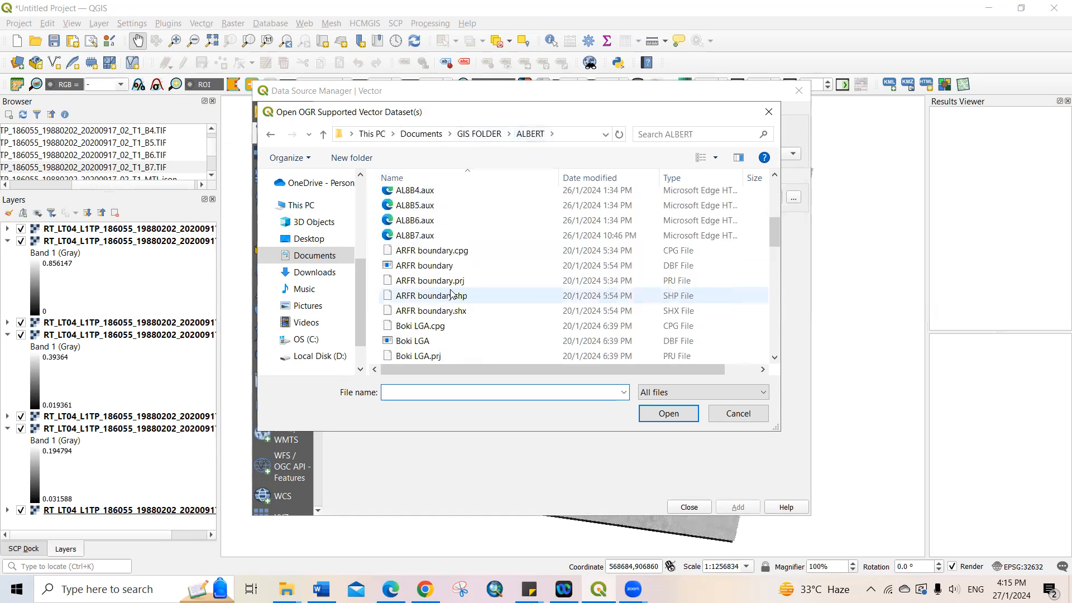
pyautogui.scroll(6, 447, 285)
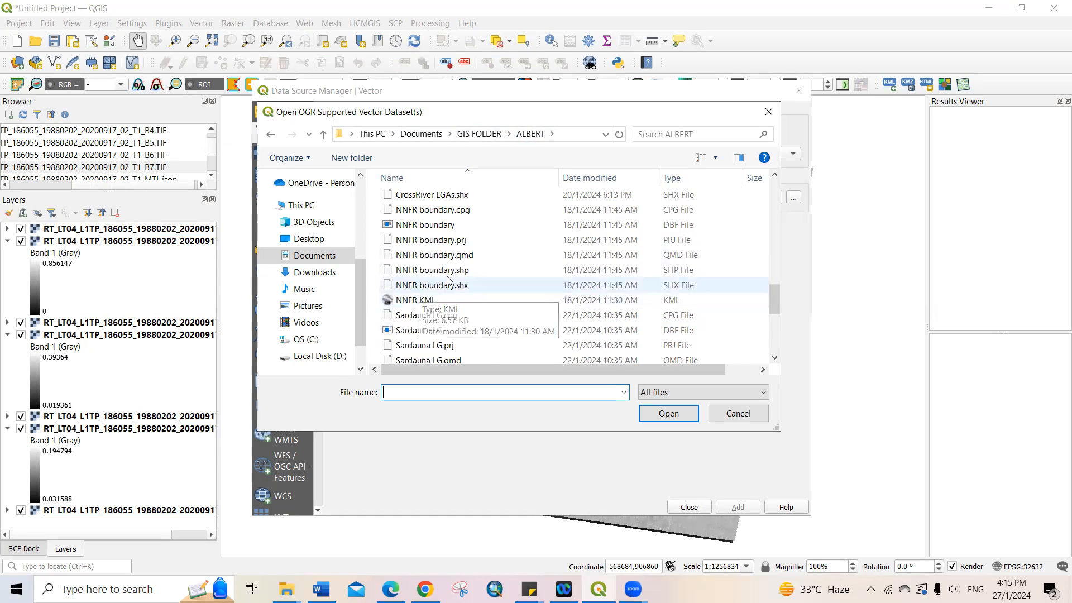
pyautogui.click(451, 272)
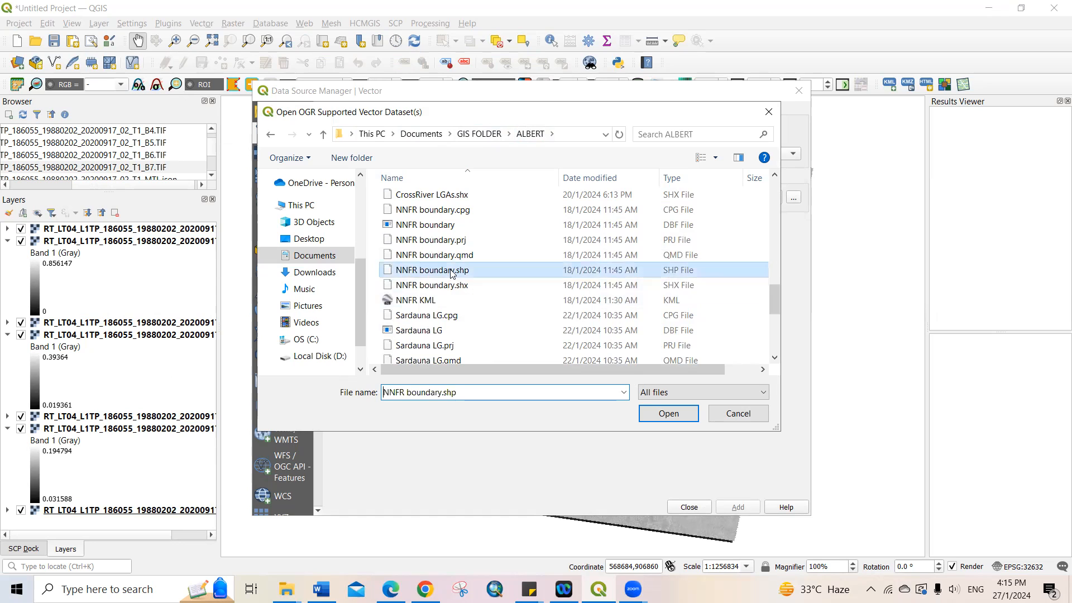
pyautogui.click(672, 415)
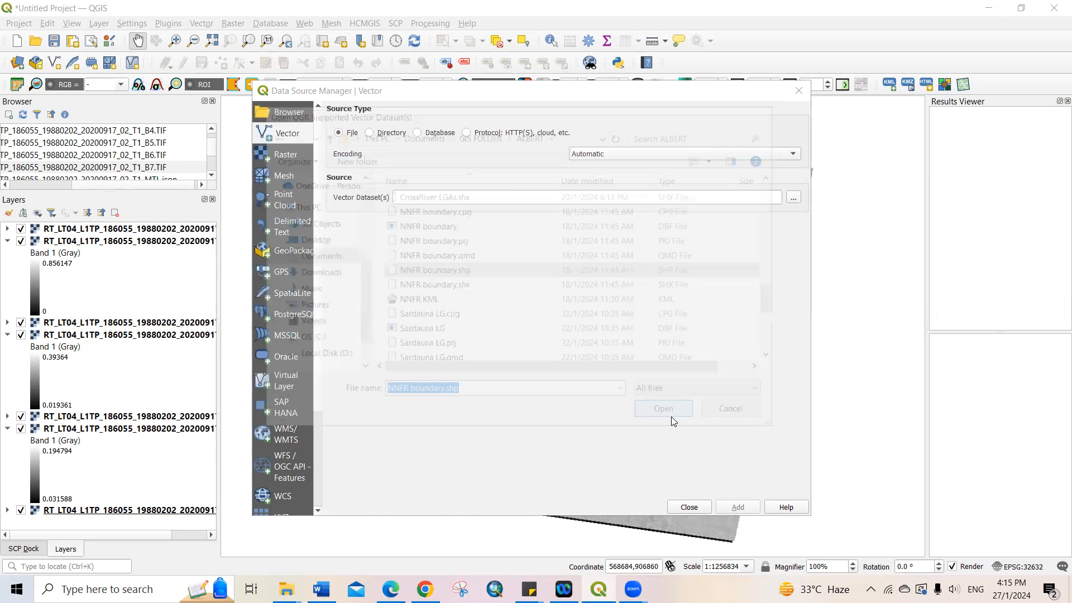
pyautogui.click(736, 509)
pyautogui.click(689, 507)
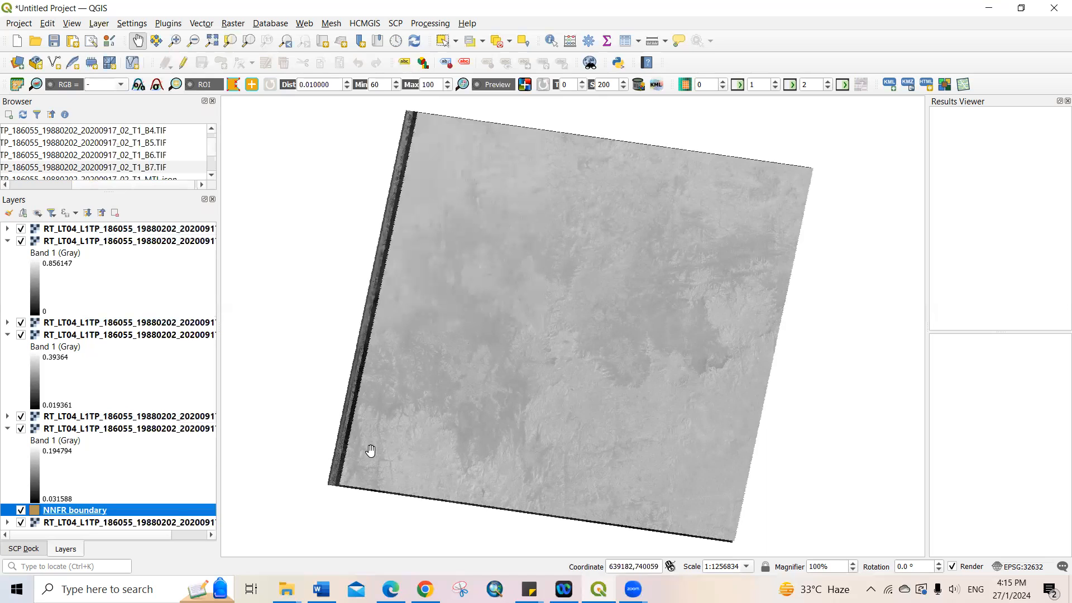
# - Clip the RT_LT04_L1TP_186055_19880202_20200917_02_T1_B1 raster with NNFR boundary as the mask layer
pyautogui.click(230, 12)
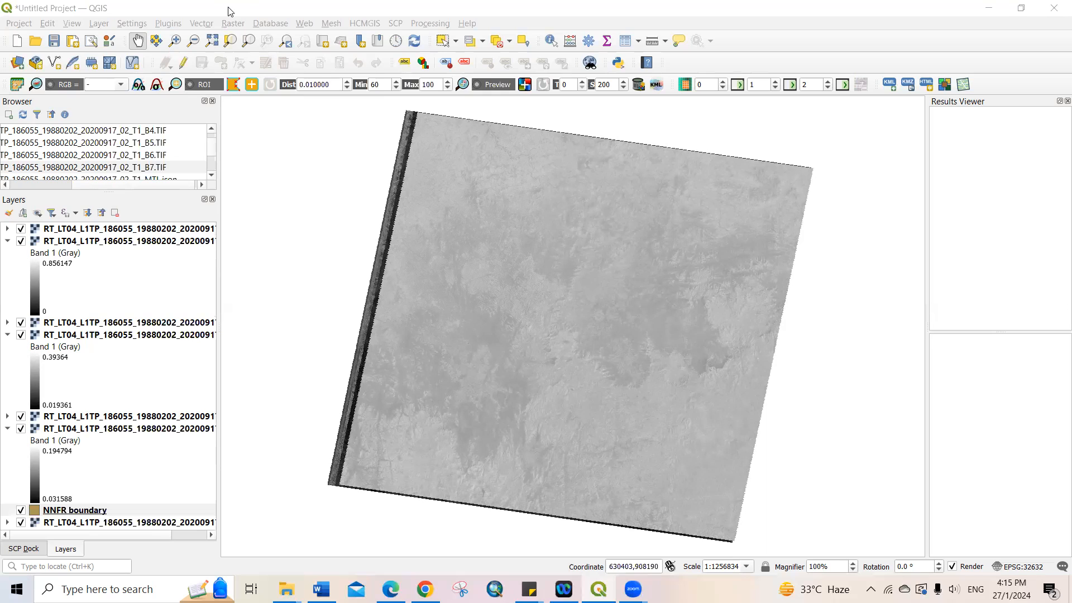
pyautogui.click(231, 13)
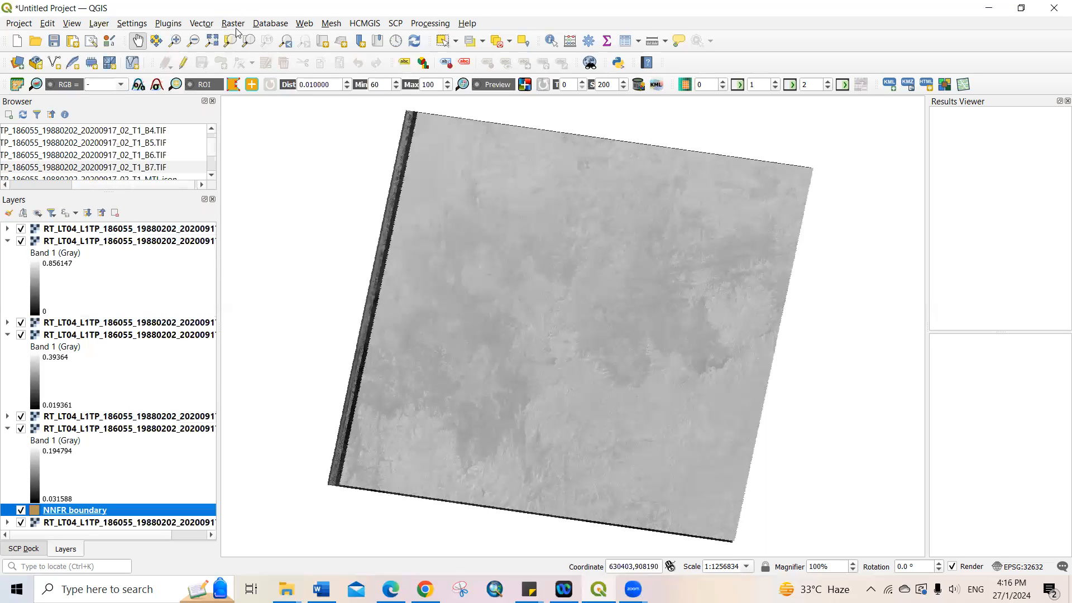
pyautogui.click(234, 24)
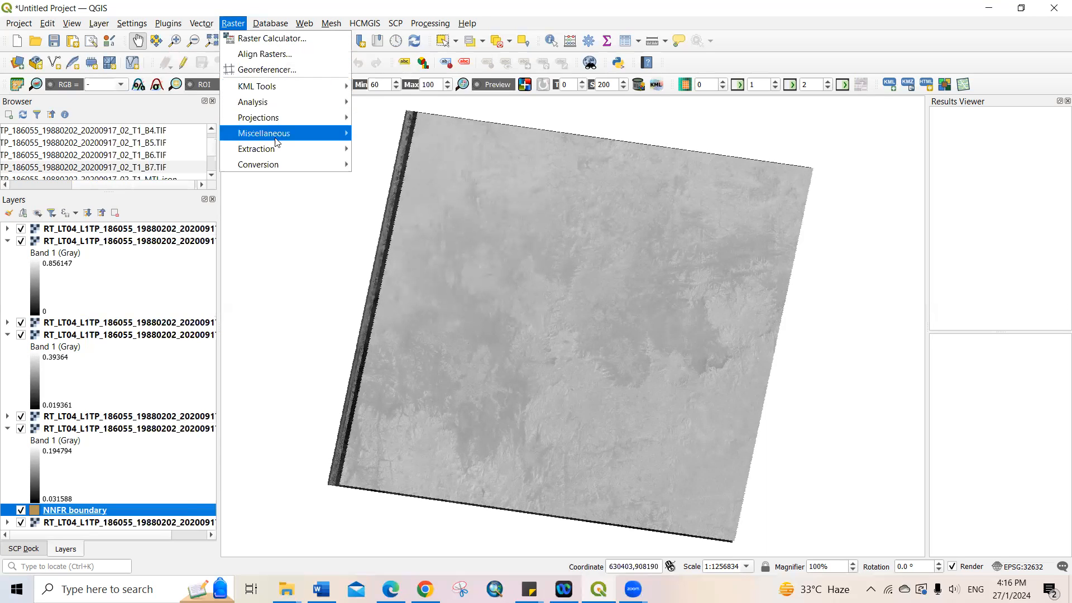
pyautogui.moveTo(311, 151)
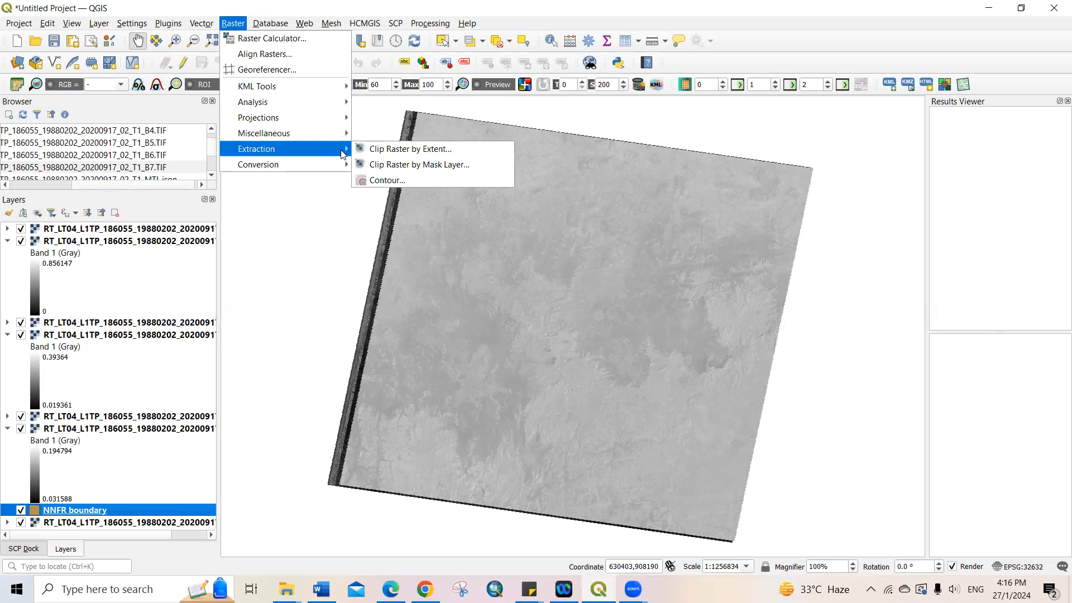
pyautogui.click(452, 169)
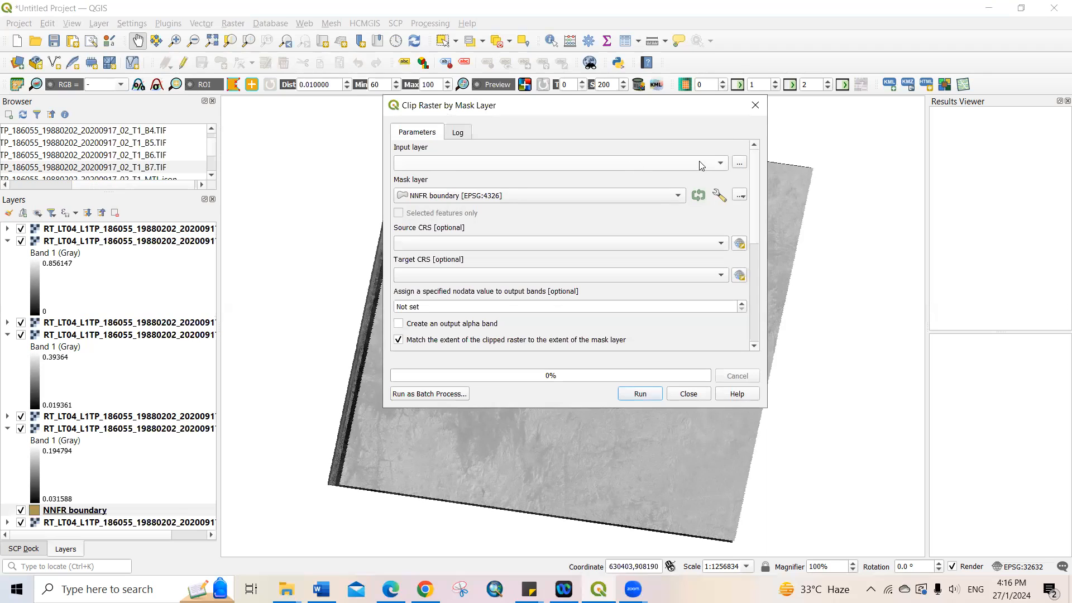
pyautogui.click(714, 166)
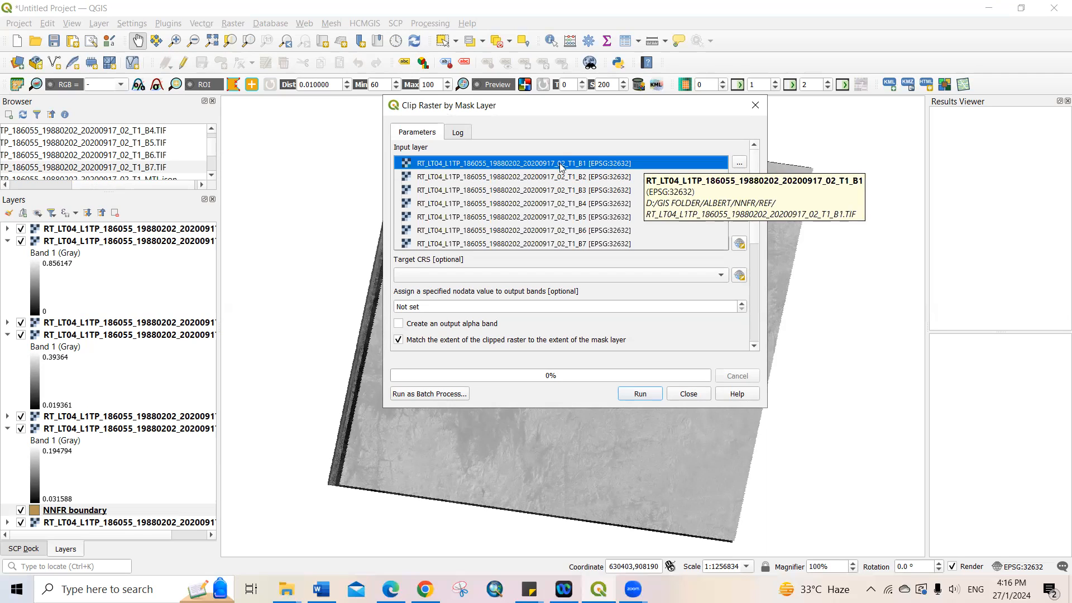
pyautogui.click(575, 165)
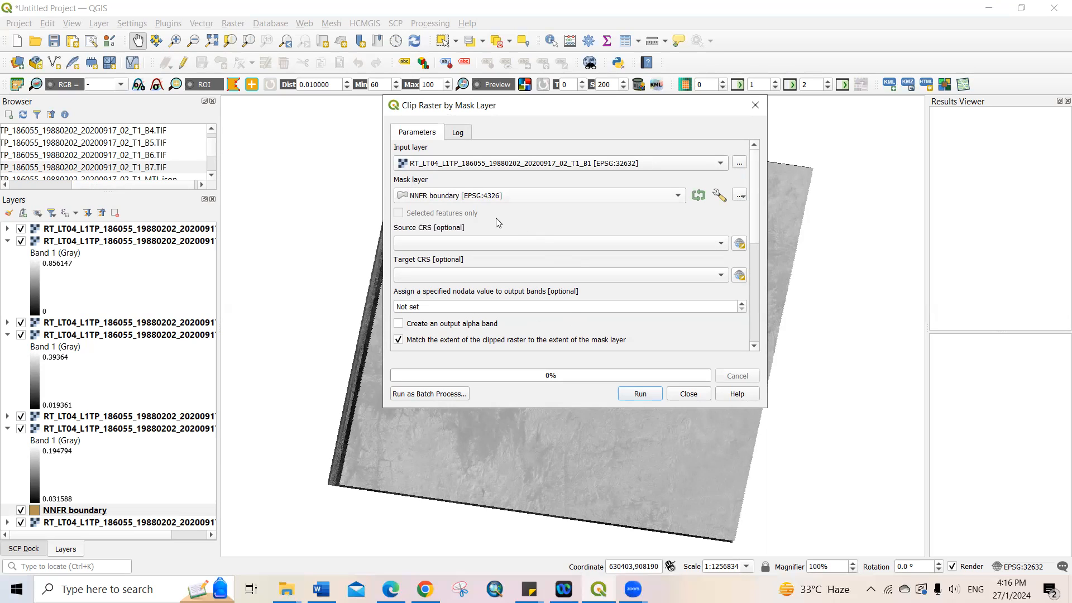
pyautogui.click(641, 395)
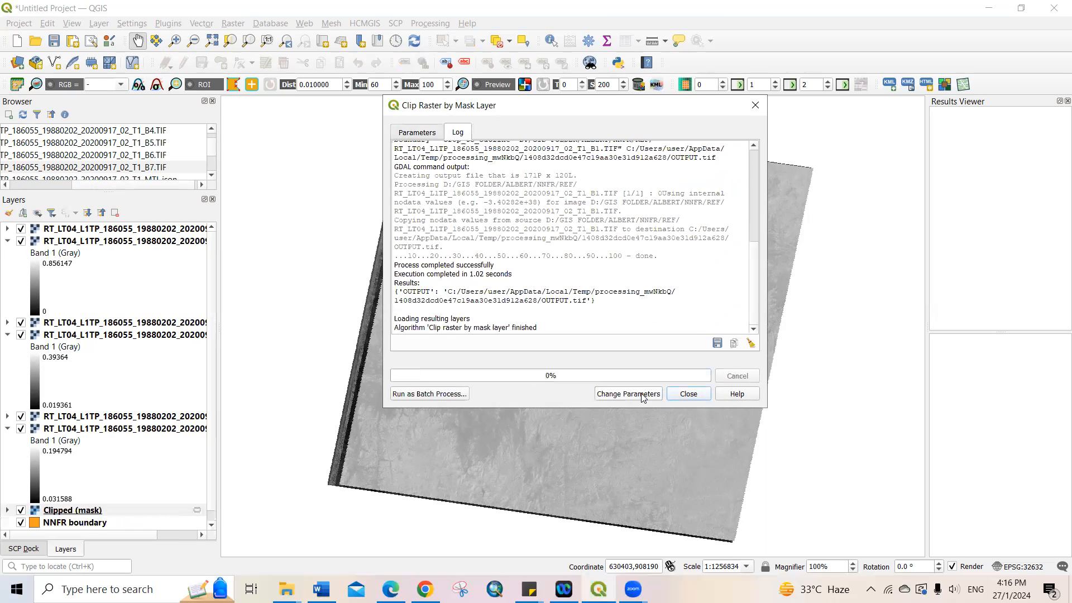
pyautogui.click(688, 394)
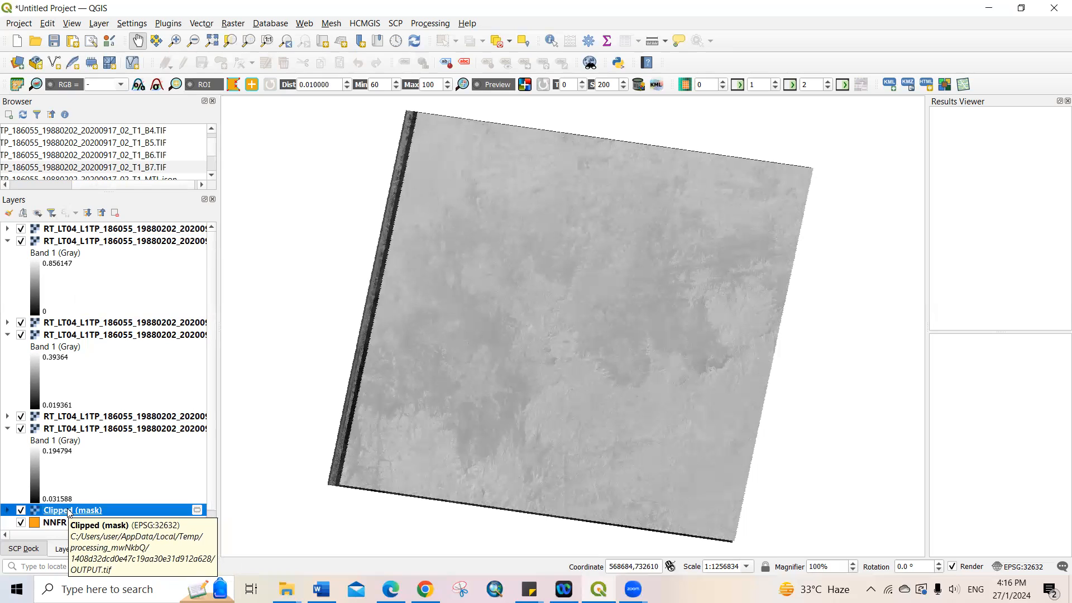
# - Rename the clipped band 1 layer as L5BND1
pyautogui.rightClick(69, 513)
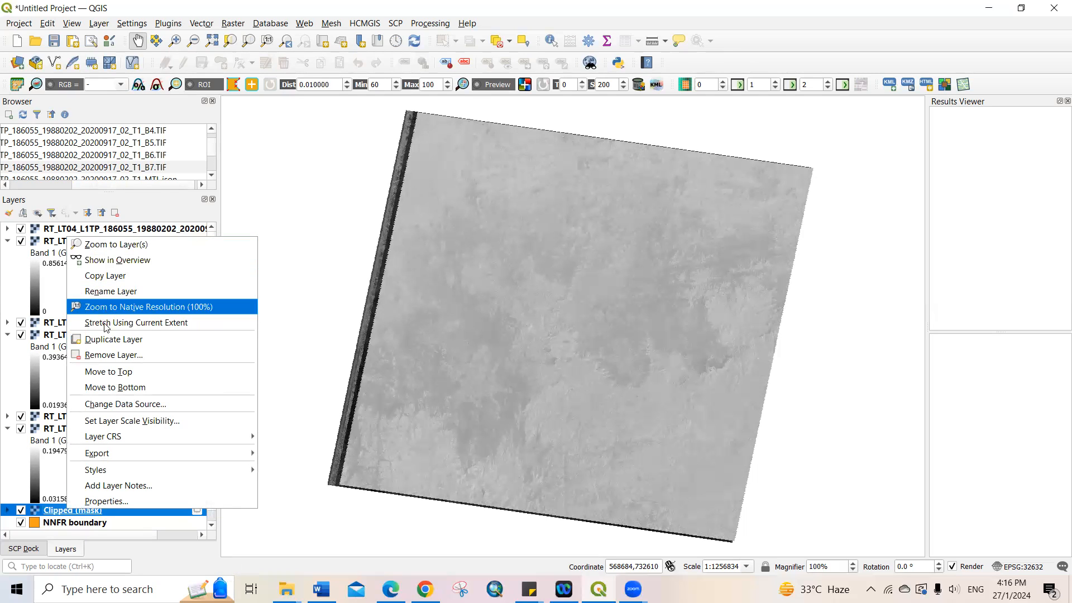
pyautogui.click(118, 294)
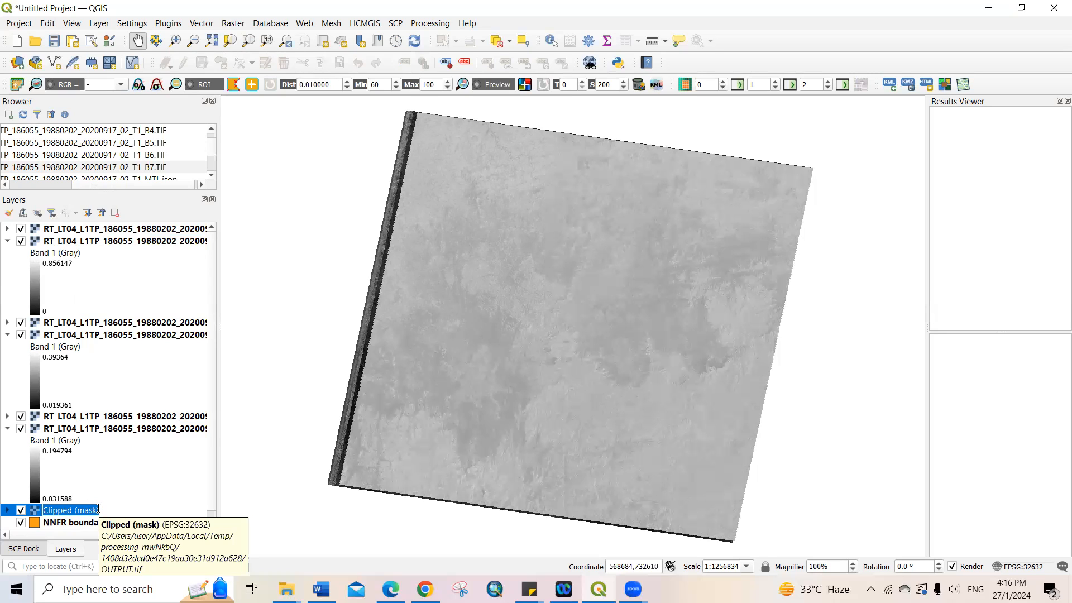
pyautogui.press('BackSpace')
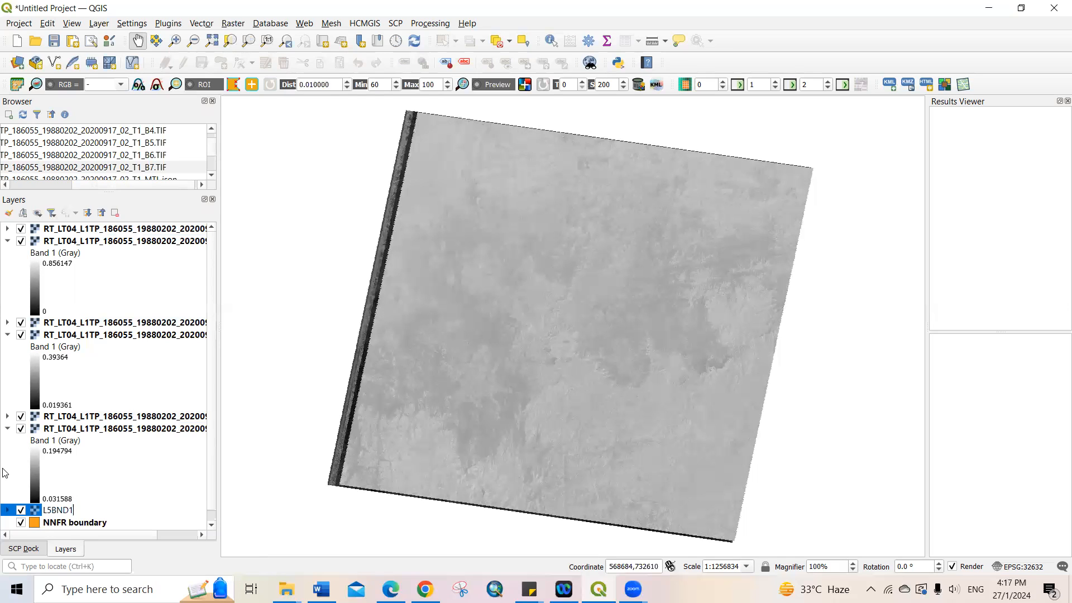
pyautogui.click(79, 476)
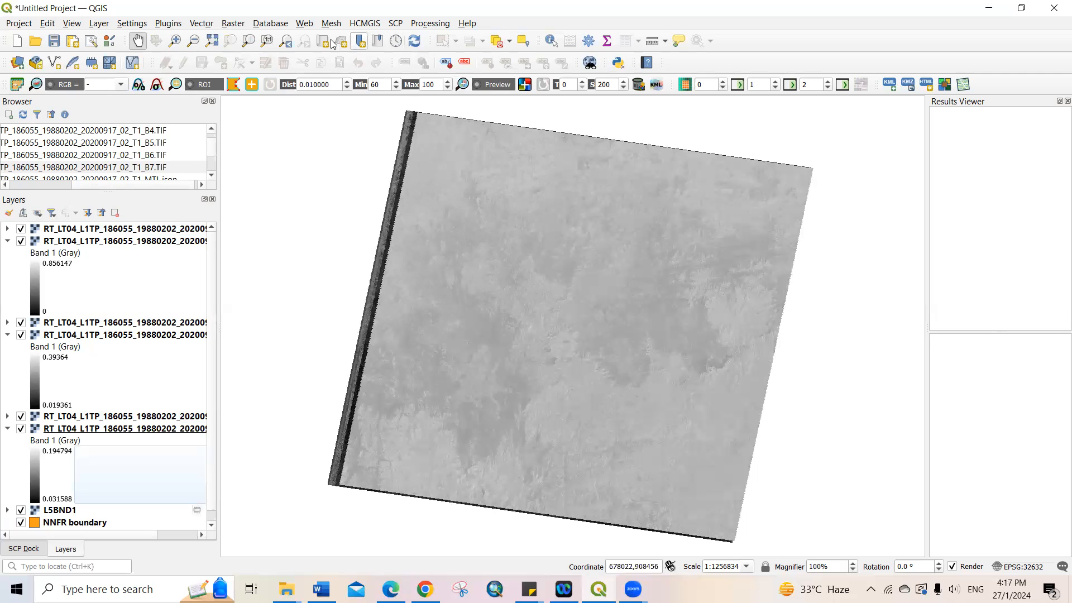
# - Clip the RT_LT04_L1TP_186055_19880202_20200917_02_T1_B2 raster with NNFR boundary as the mask layer
pyautogui.click(227, 24)
pyautogui.moveTo(307, 102)
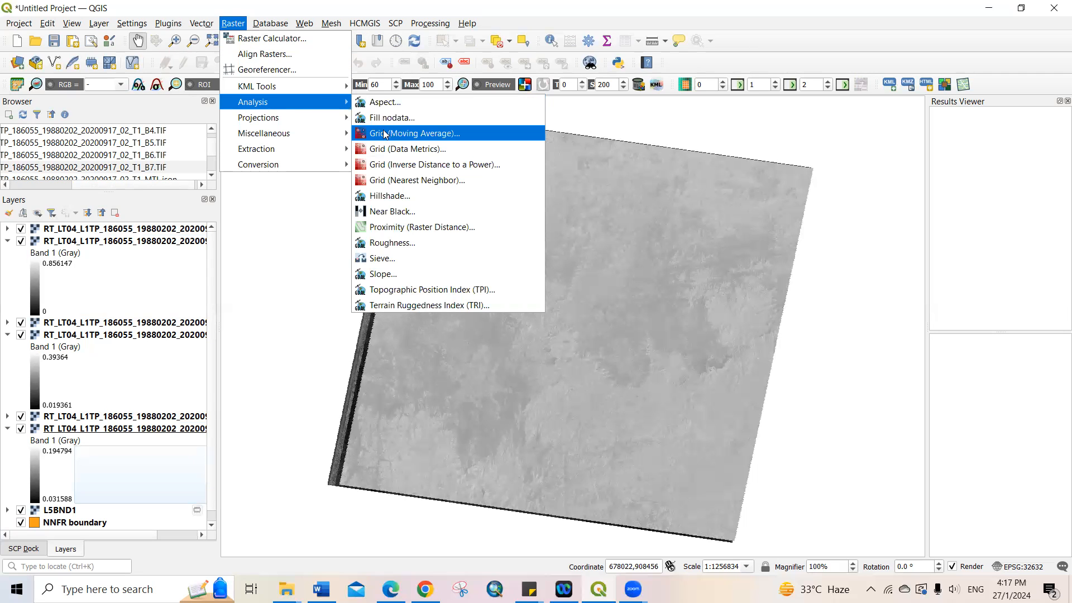
pyautogui.moveTo(301, 149)
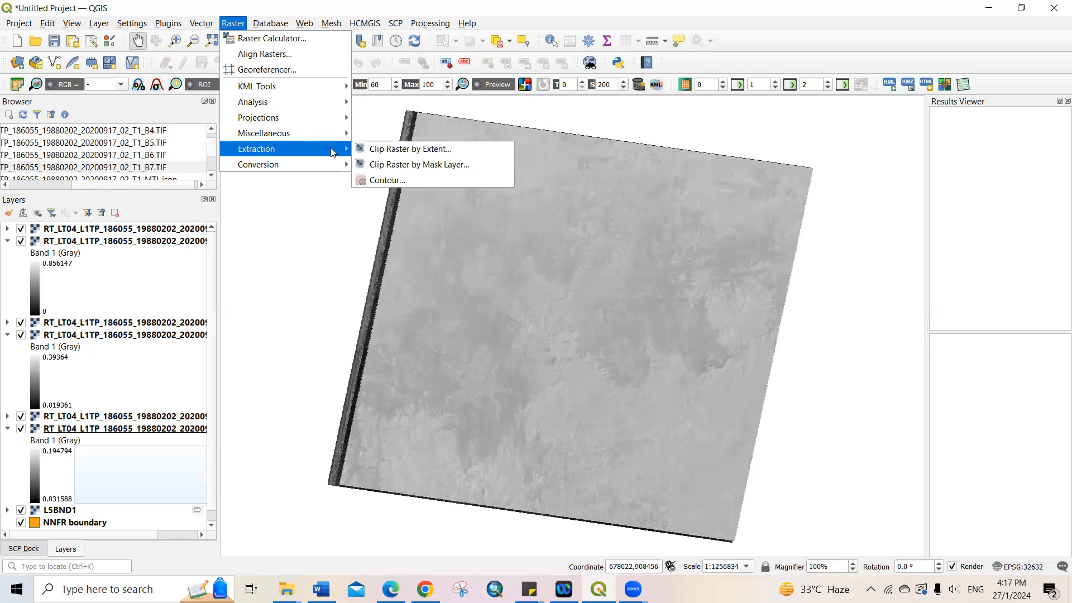
pyautogui.click(396, 167)
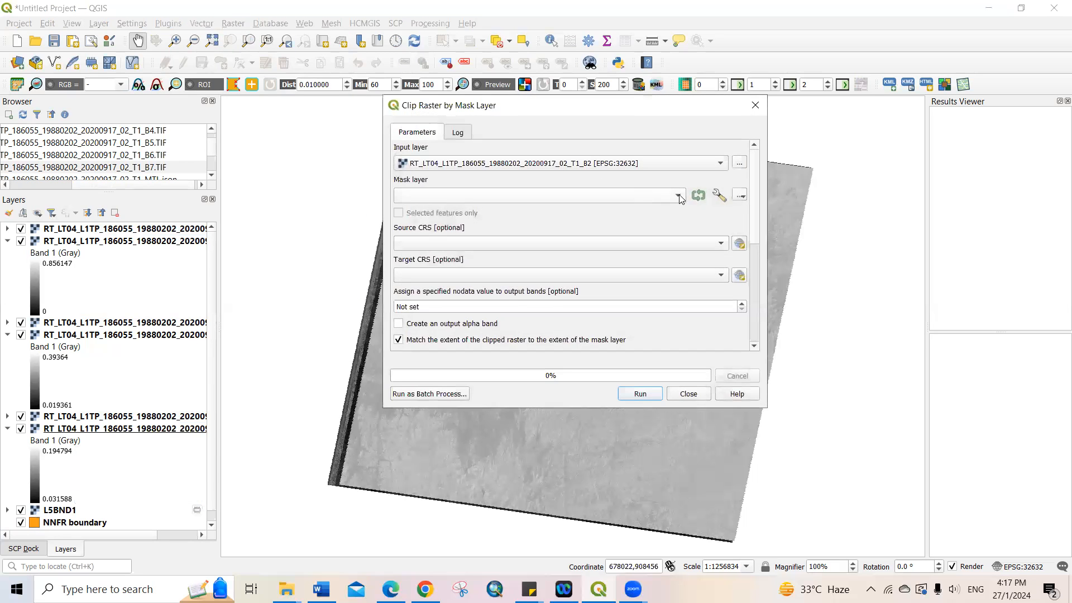
pyautogui.click(721, 168)
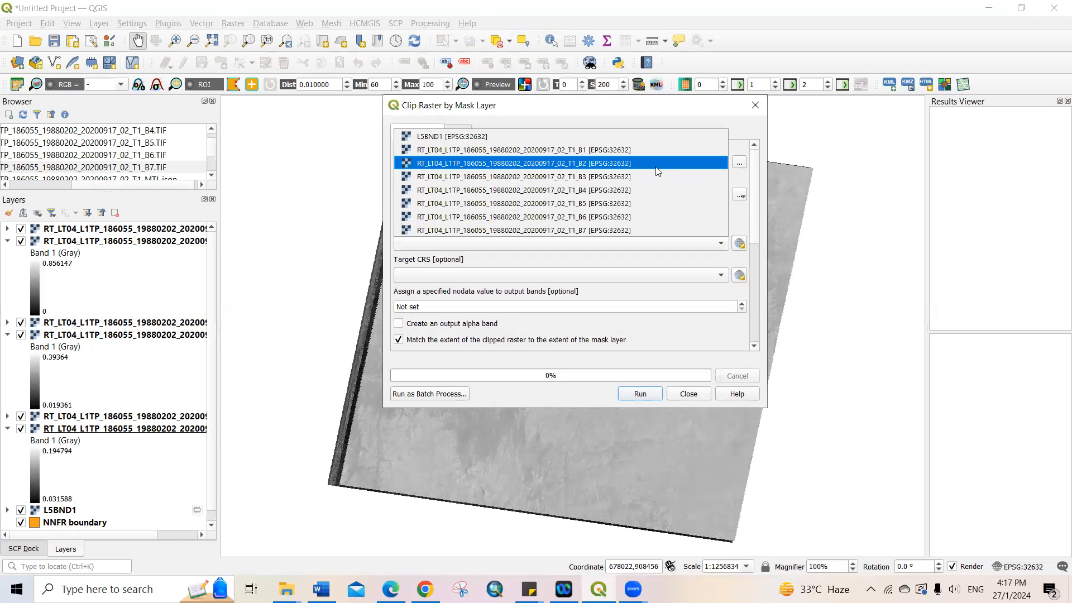
pyautogui.click(589, 168)
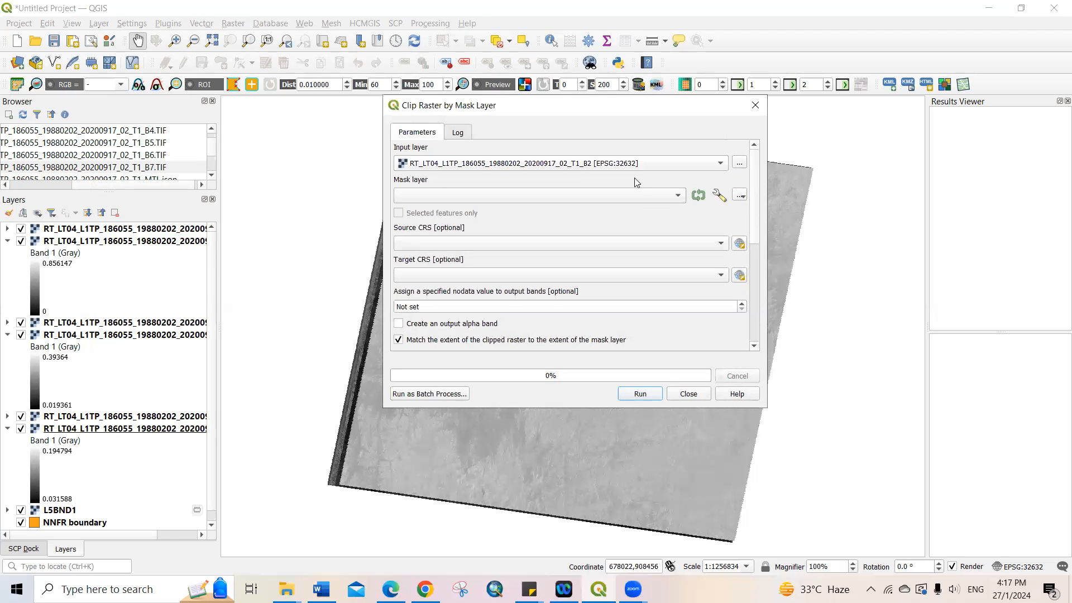
pyautogui.click(678, 196)
pyautogui.click(556, 196)
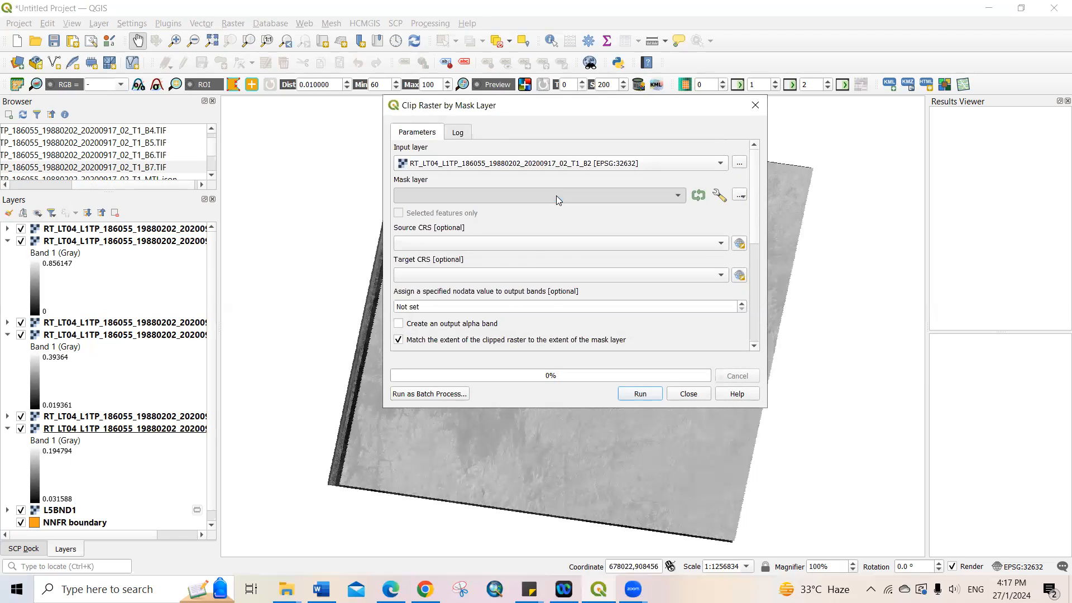
pyautogui.click(633, 395)
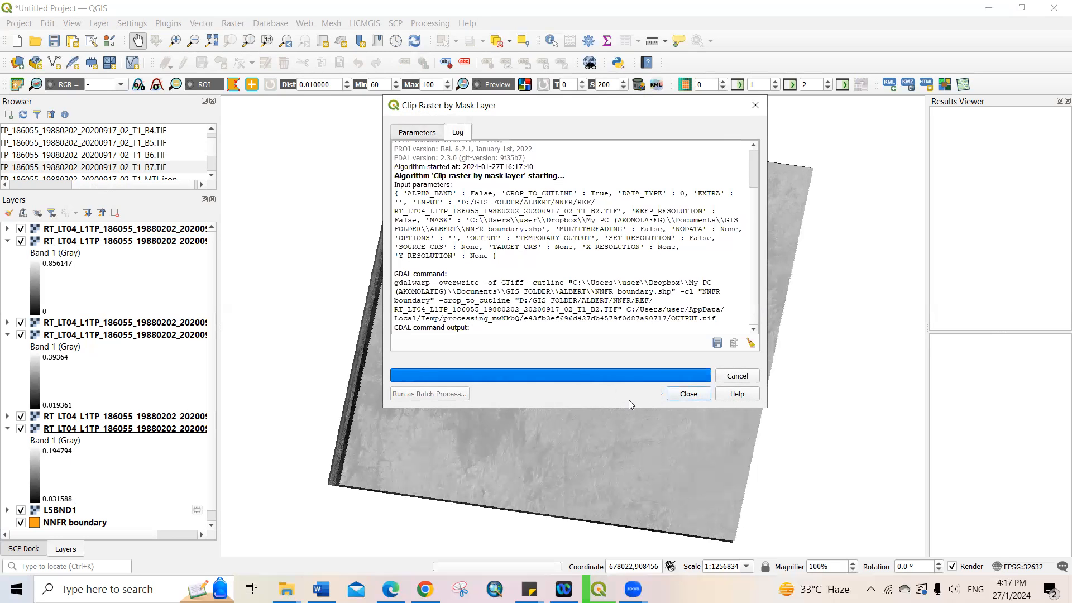
pyautogui.click(689, 394)
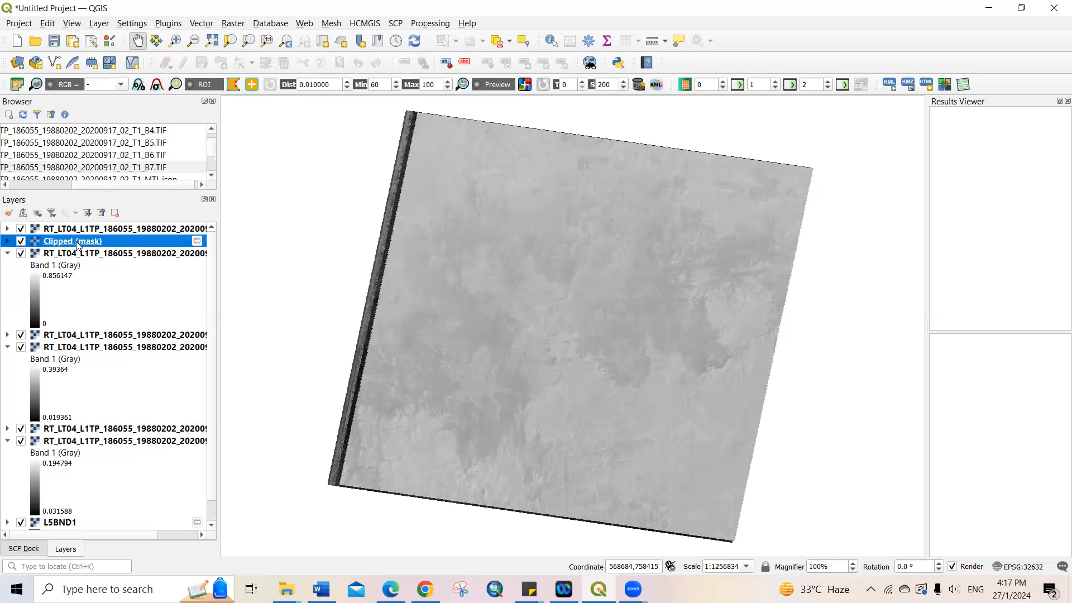
# - Rename the clipped band 2 layer as L5BND2
pyautogui.rightClick(77, 244)
pyautogui.click(101, 296)
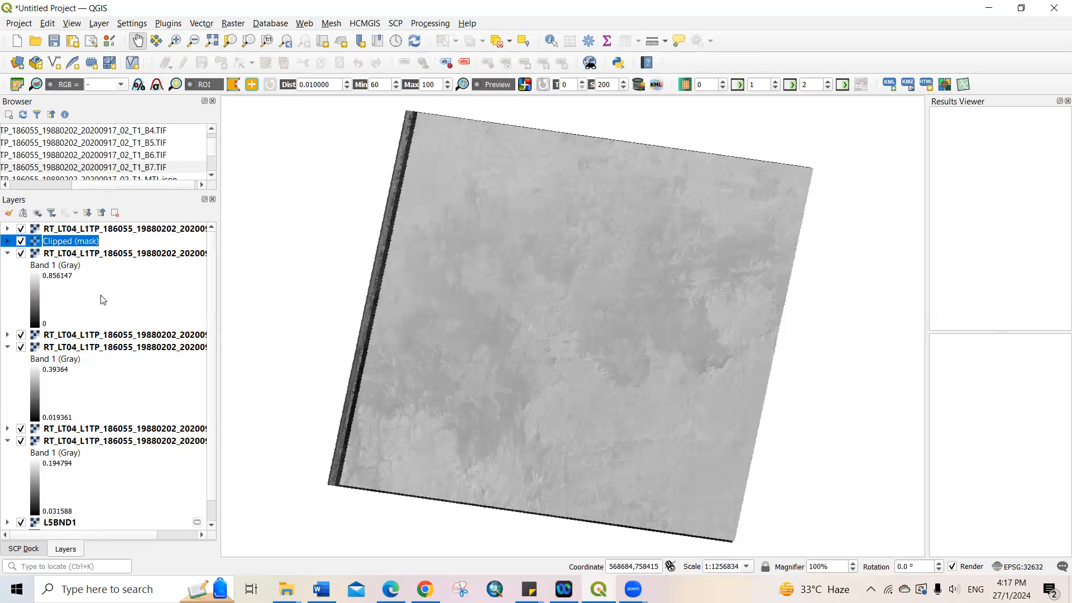
pyautogui.write('L')
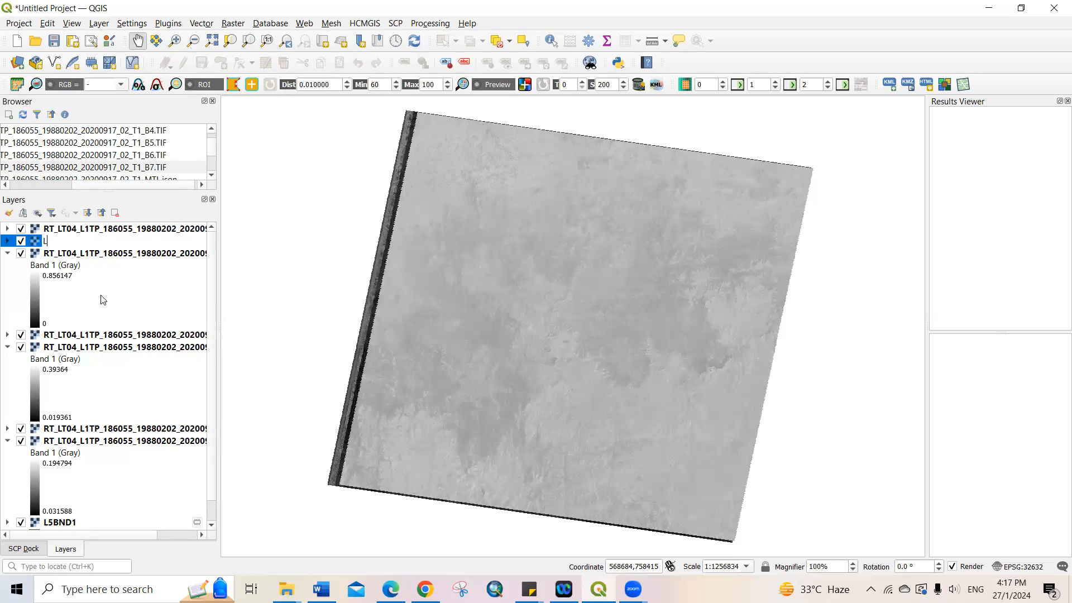
pyautogui.write('5BND2')
pyautogui.click(10, 298)
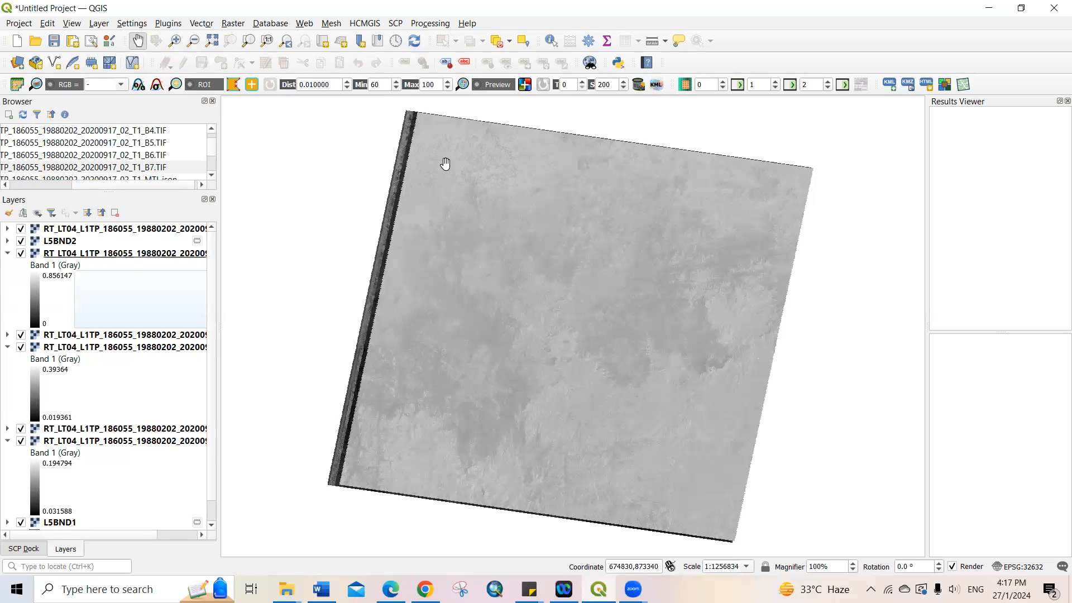
# - Clip the RT_LT04_L1TP_186055_19880202_20200917_02_T1_B3 raster with NNFR boundary as the mask layer
pyautogui.click(233, 23)
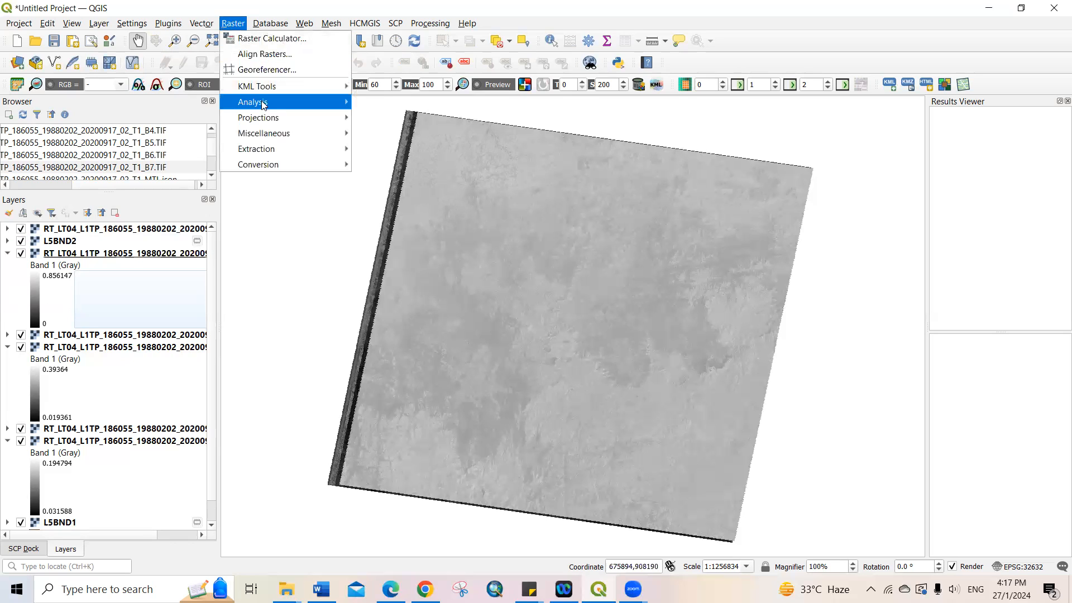
pyautogui.moveTo(331, 134)
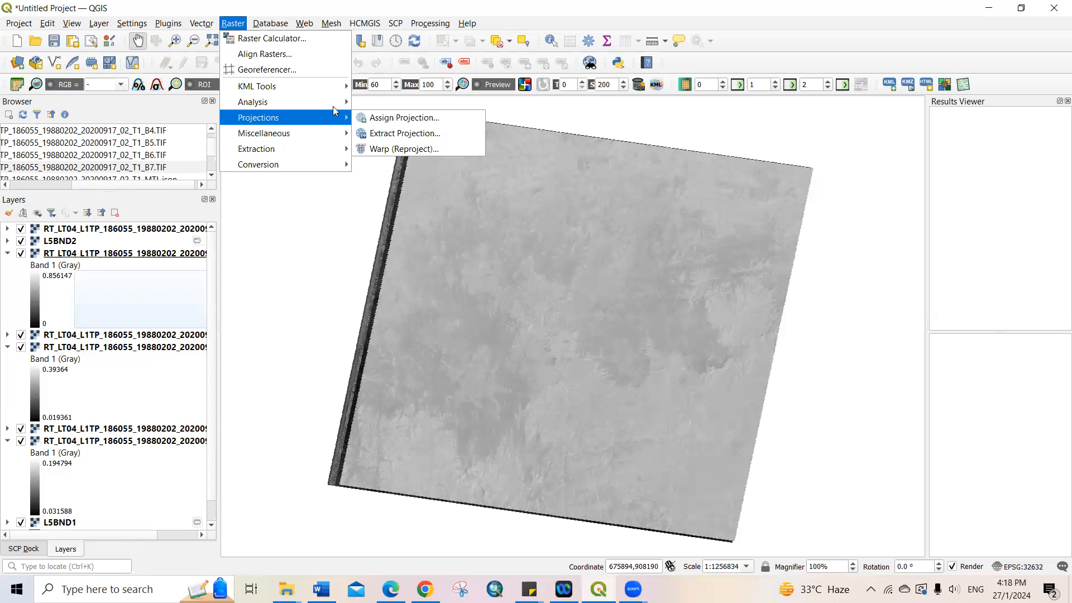
pyautogui.moveTo(337, 105)
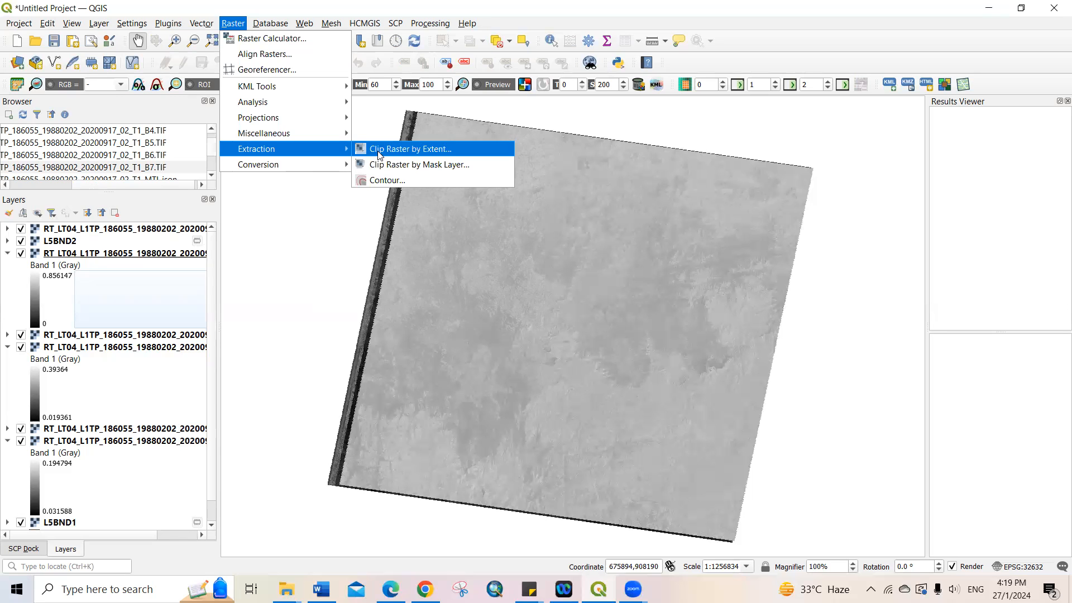
pyautogui.click(391, 165)
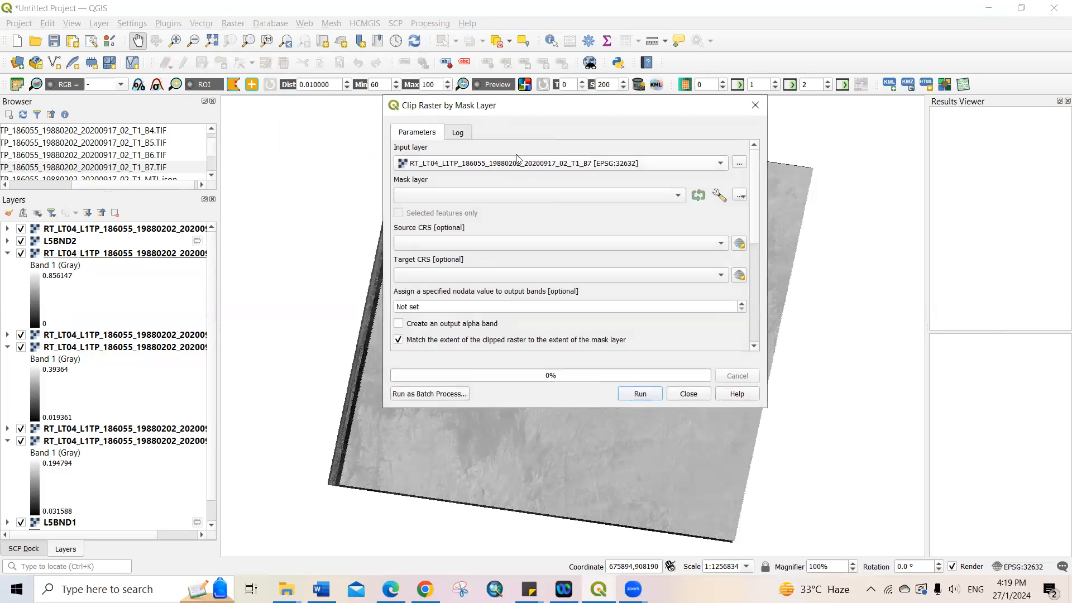
pyautogui.click(586, 167)
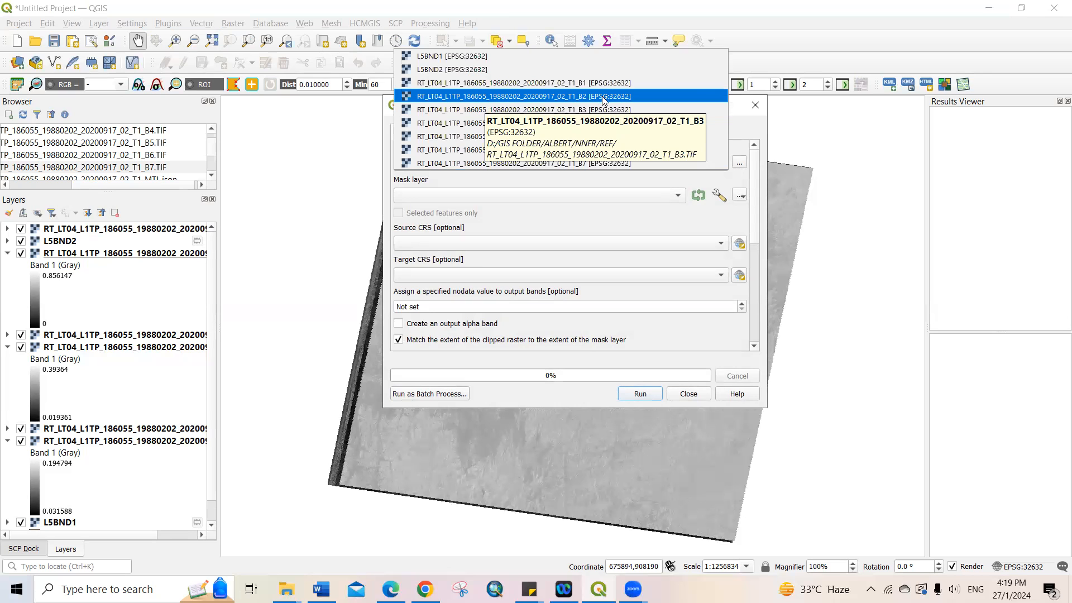
pyautogui.click(588, 110)
pyautogui.click(673, 197)
pyautogui.click(553, 197)
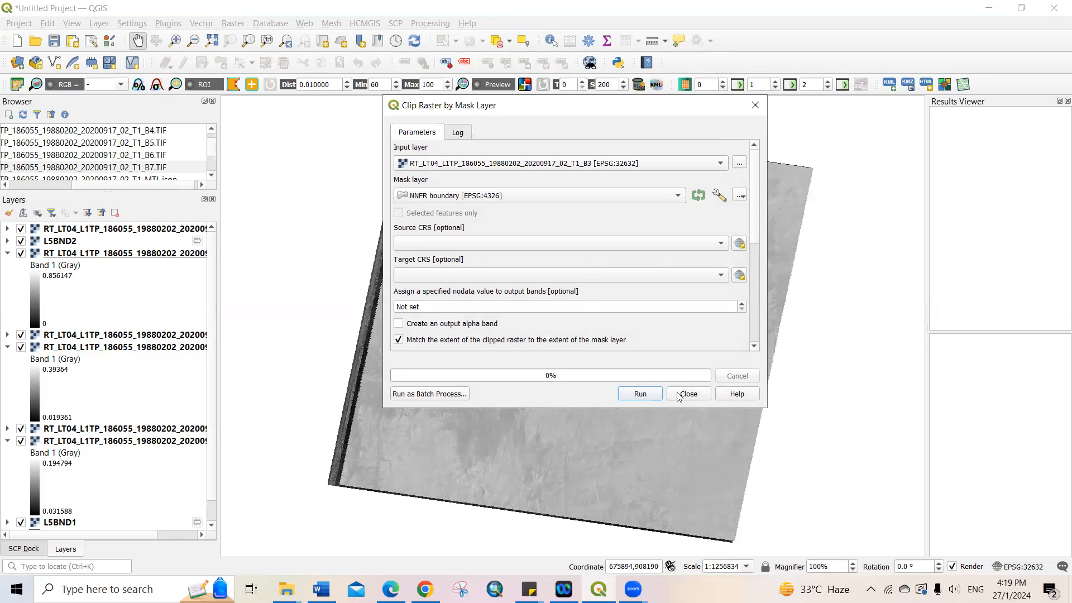
pyautogui.click(640, 394)
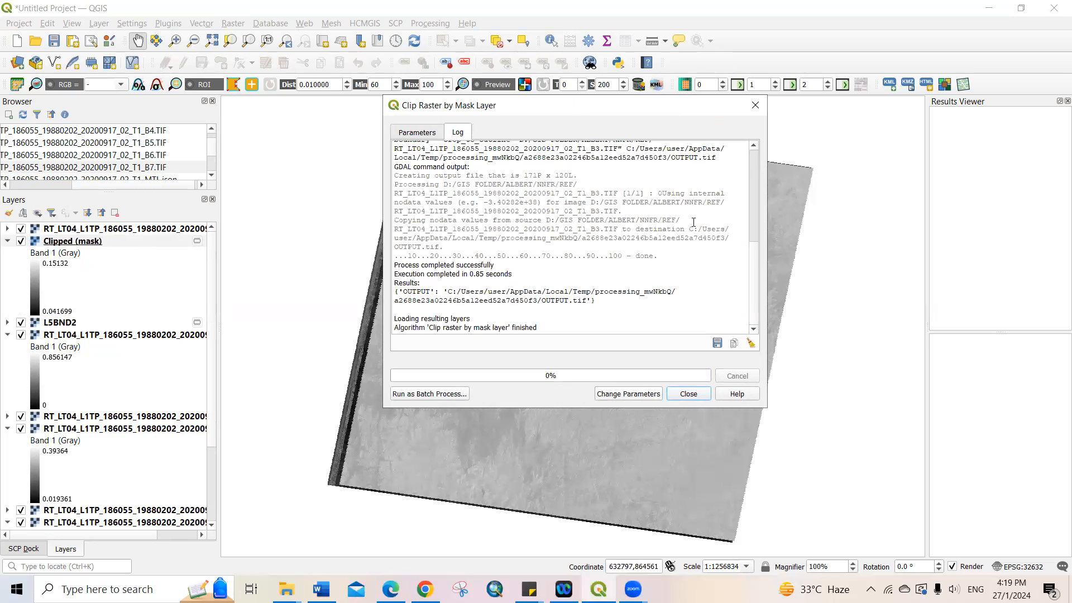
pyautogui.click(689, 394)
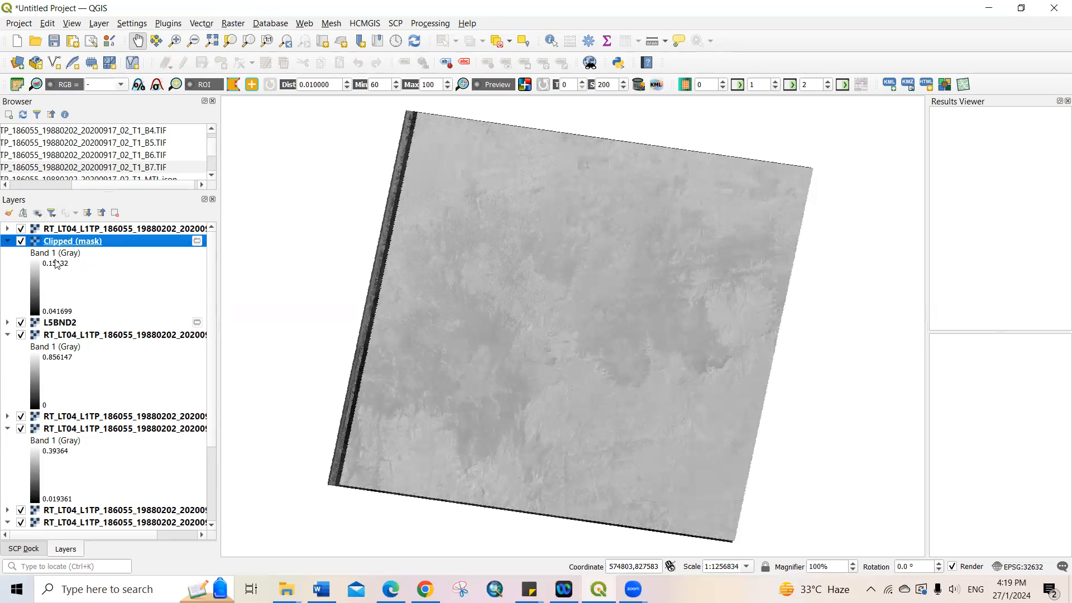
# - Rename the clipped band 3 layer as L5BND3
pyautogui.rightClick(58, 239)
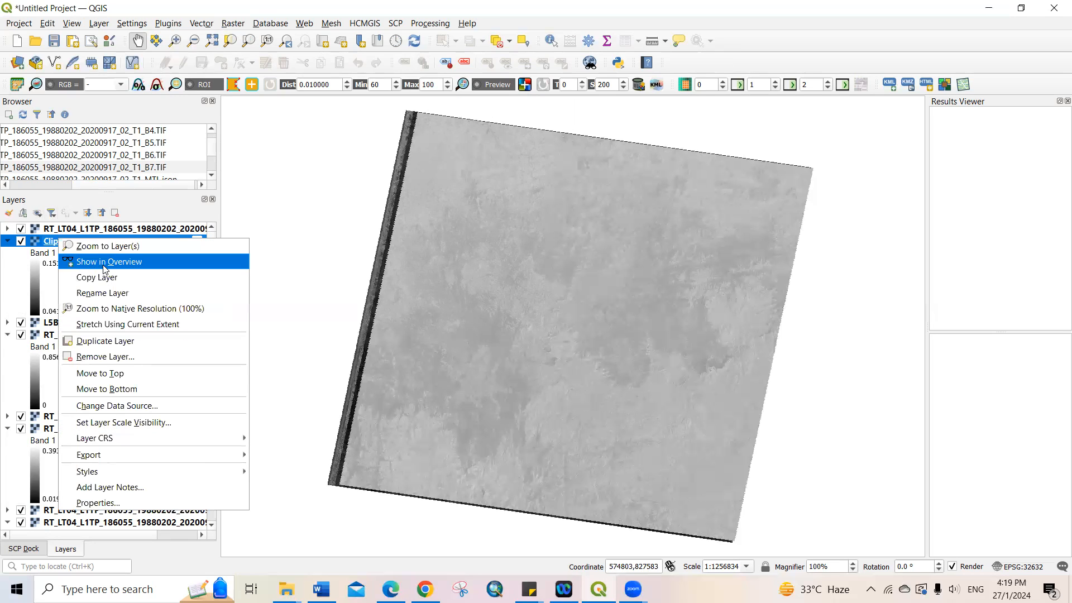
pyautogui.click(104, 294)
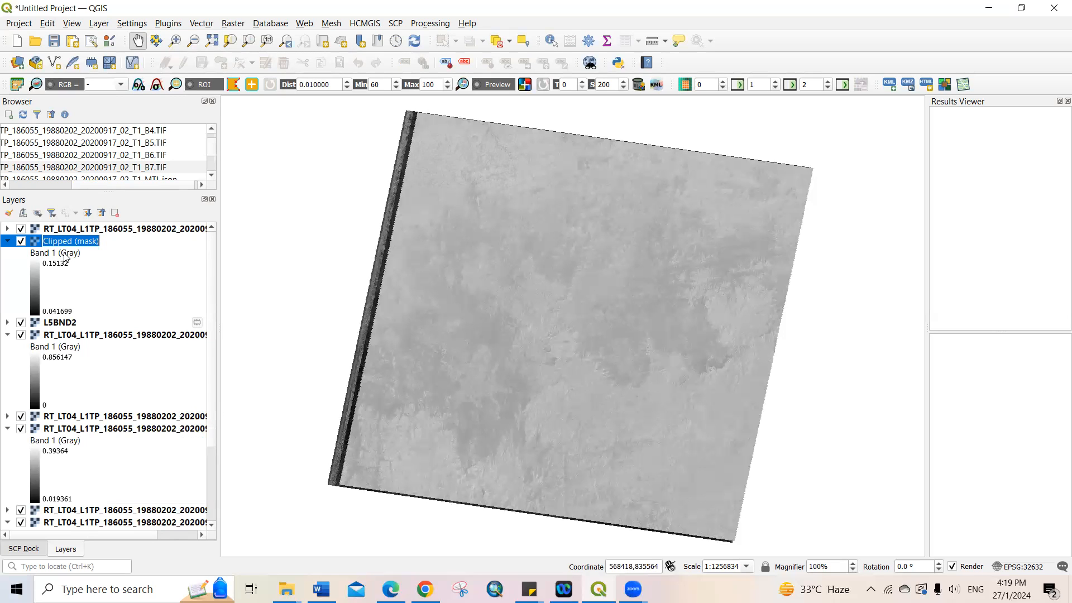
pyautogui.write('L5BND')
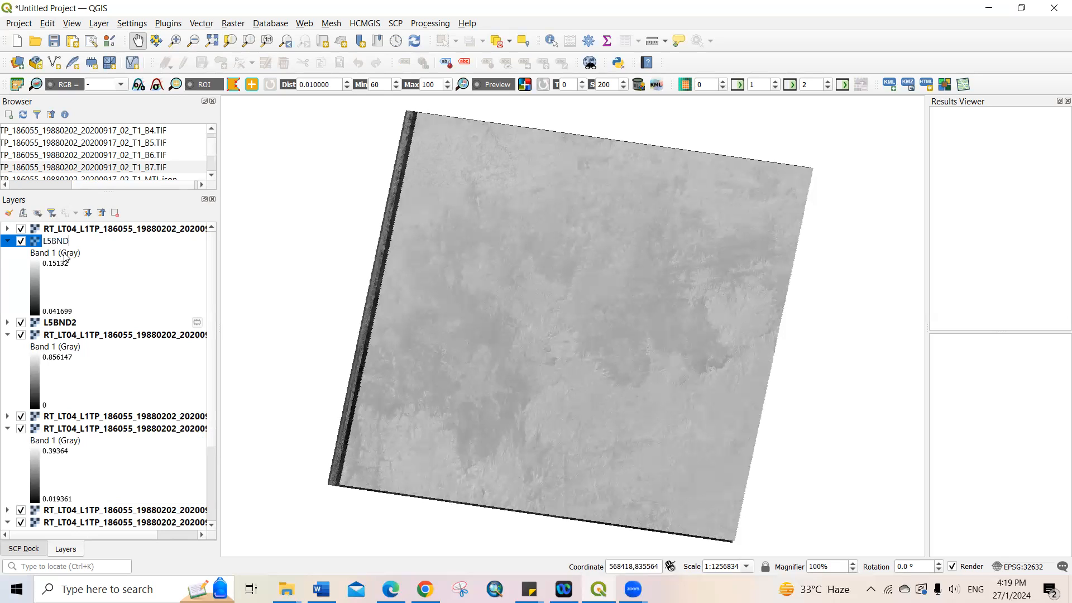
pyautogui.write('3')
pyautogui.click(8, 270)
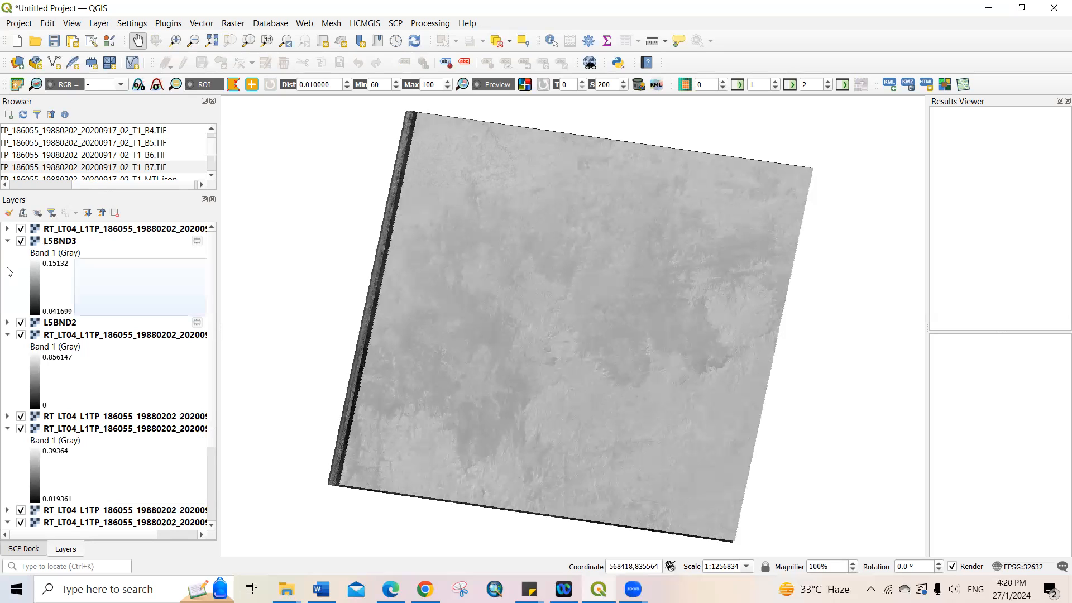
# - Clip the RT_LT04_L1TP_186055_19880202_20200917_02_T1_B4 raster with NNFR boundary as the mask layer
pyautogui.click(233, 23)
pyautogui.moveTo(313, 148)
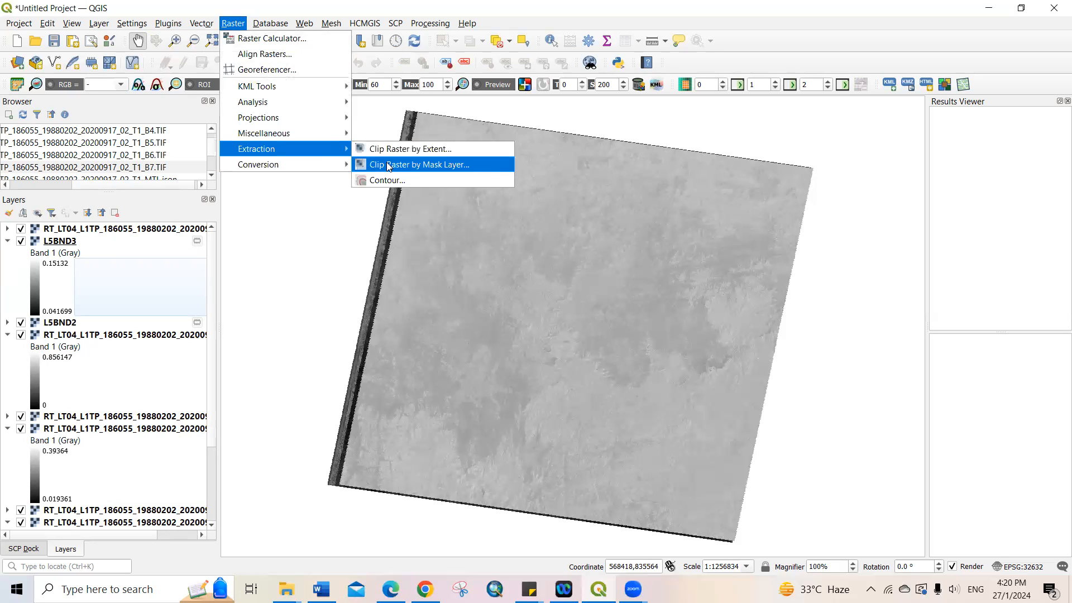
pyautogui.click(414, 165)
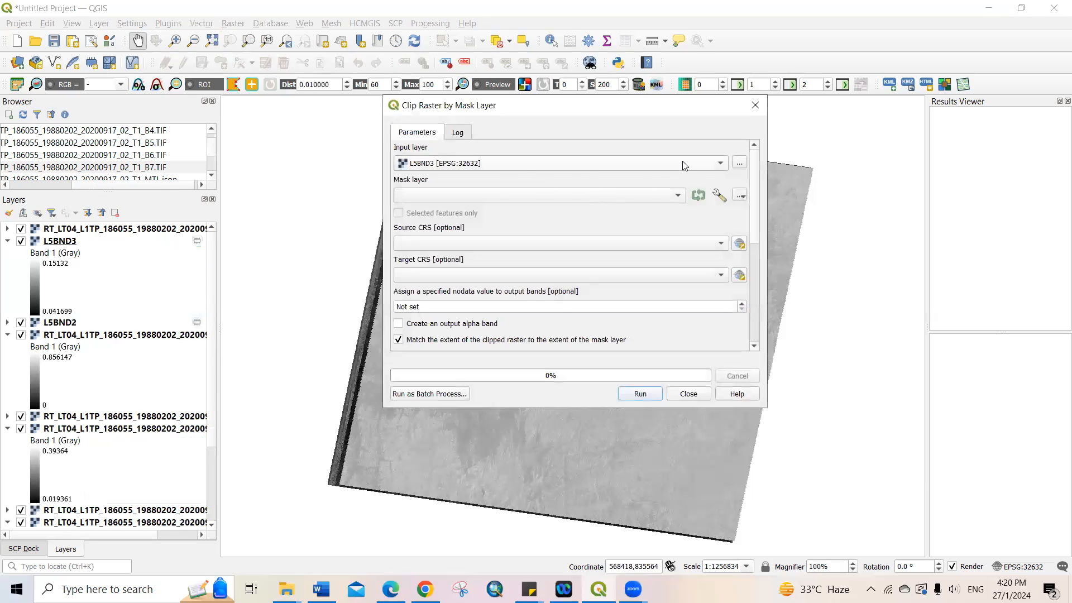
pyautogui.click(683, 164)
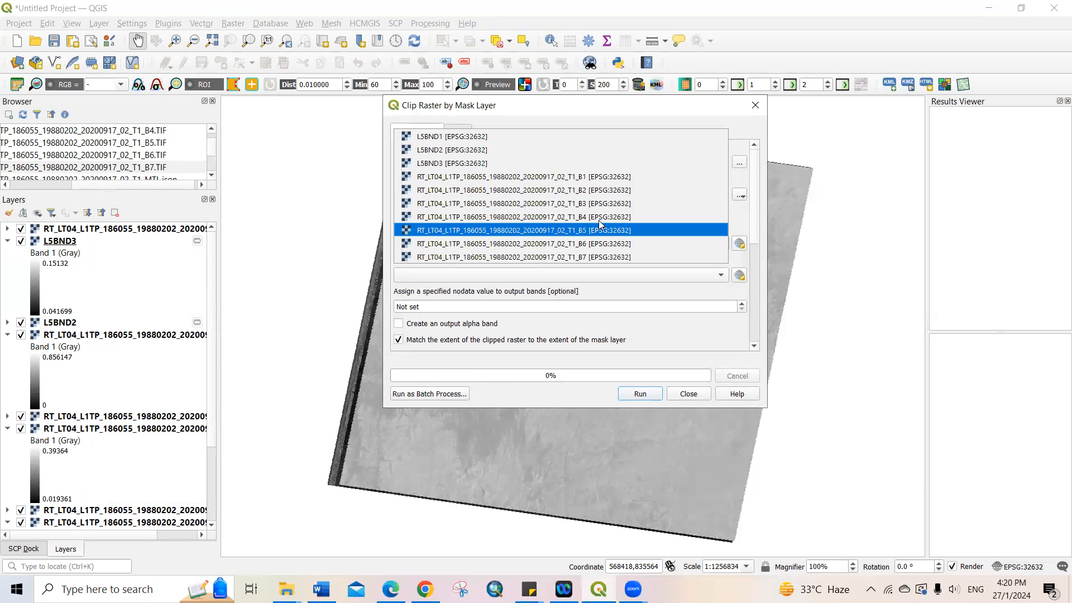
pyautogui.click(596, 221)
pyautogui.click(679, 196)
pyautogui.click(597, 201)
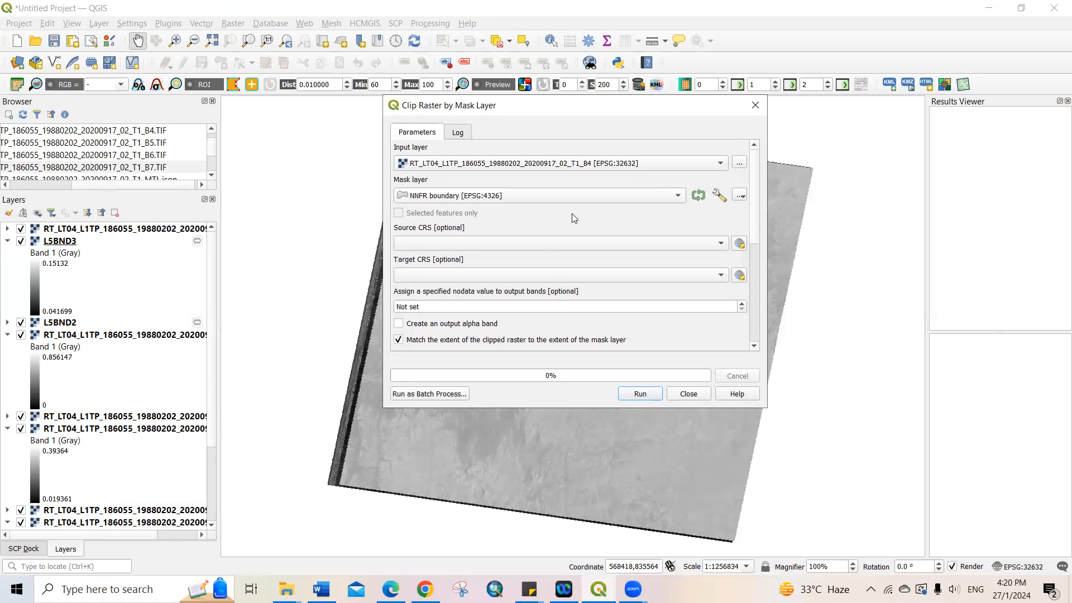
pyautogui.click(639, 394)
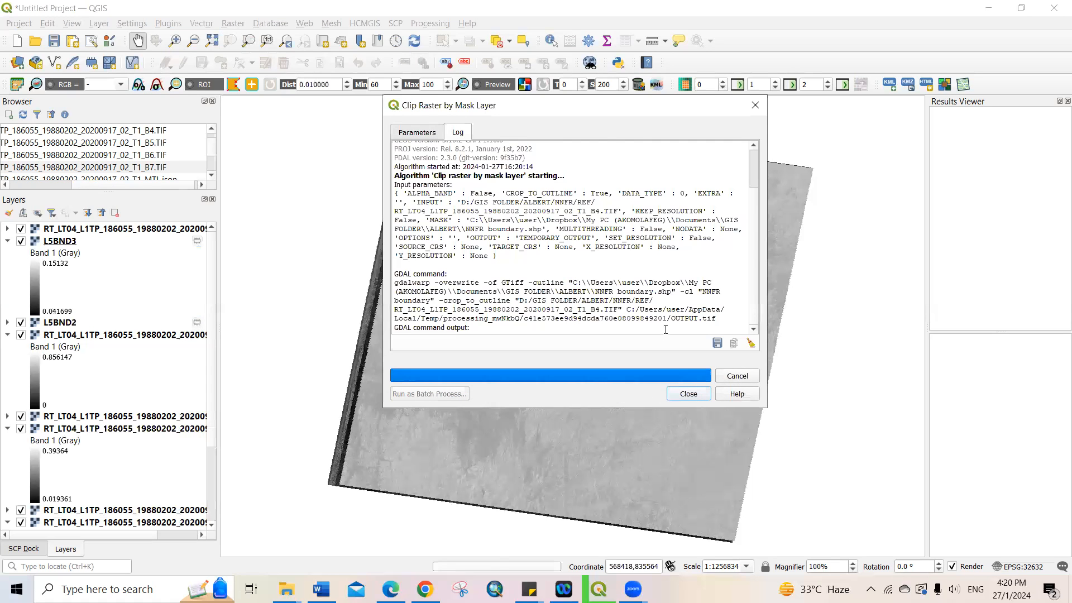
pyautogui.click(693, 395)
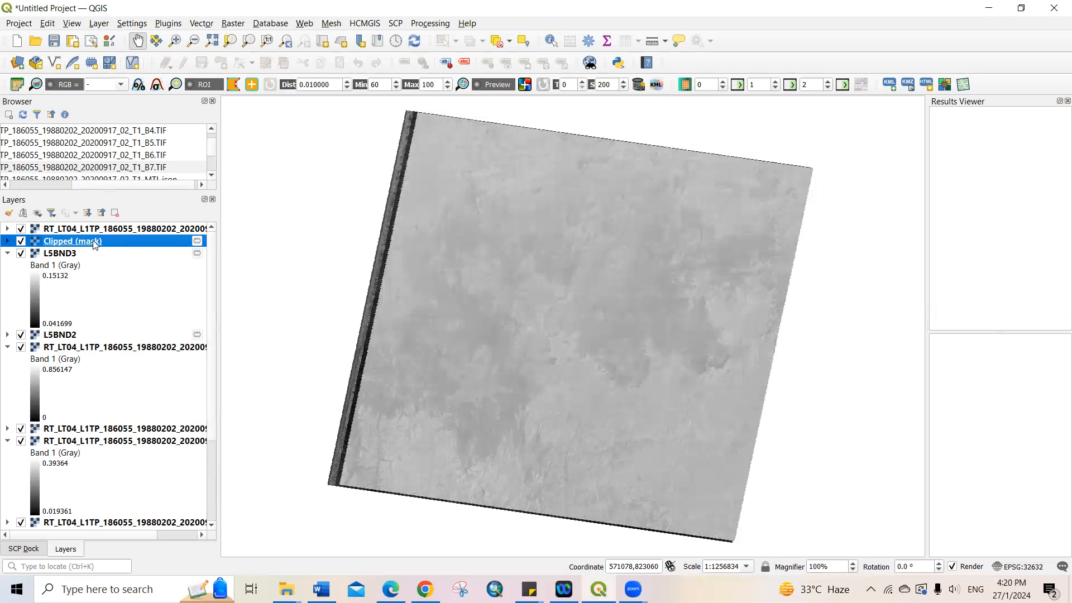
# - Rename the clipped band 4 layer as L5BND4
pyautogui.rightClick(95, 245)
pyautogui.click(142, 298)
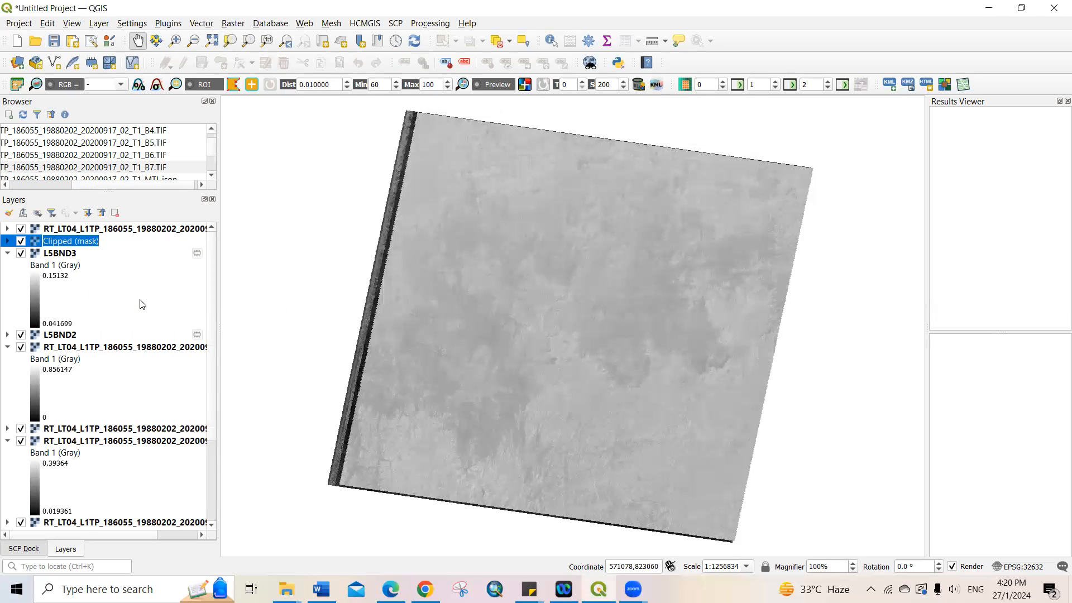
pyautogui.write('L5BND4')
pyautogui.click(4, 293)
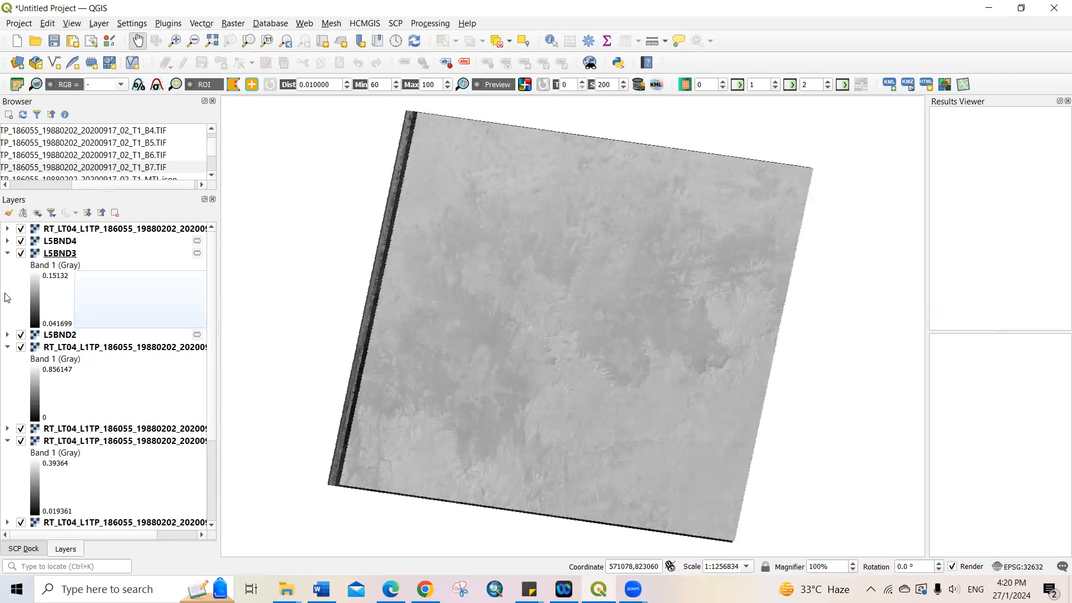
# - Remove the full-scene RT_LT04 raster above L5BND4 and the first two RT_LT04 rasters below L5BND2, one at a time
pyautogui.rightClick(123, 230)
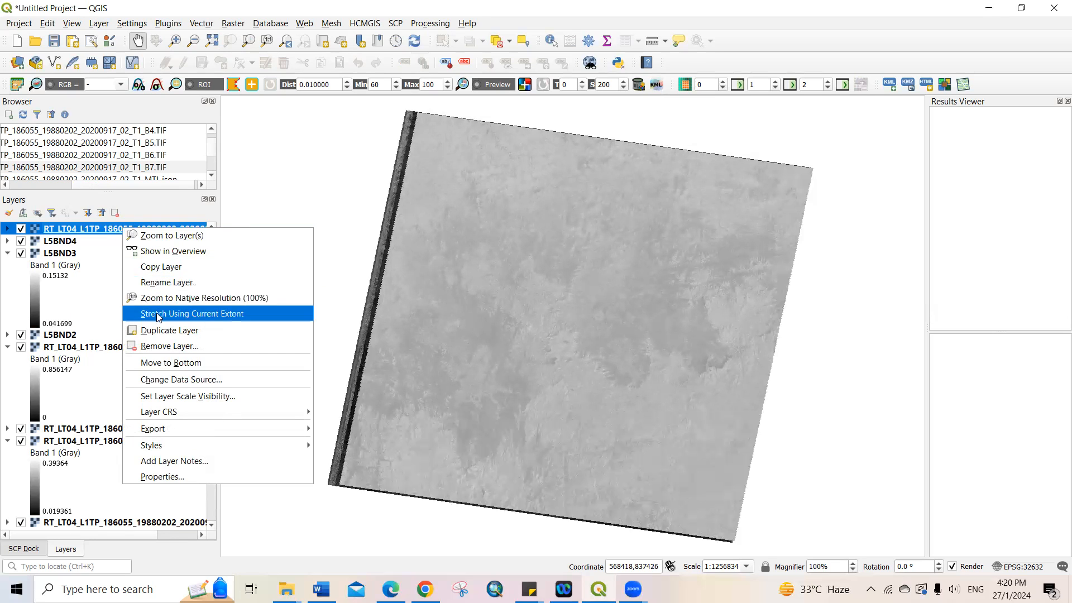
pyautogui.click(161, 346)
pyautogui.click(528, 308)
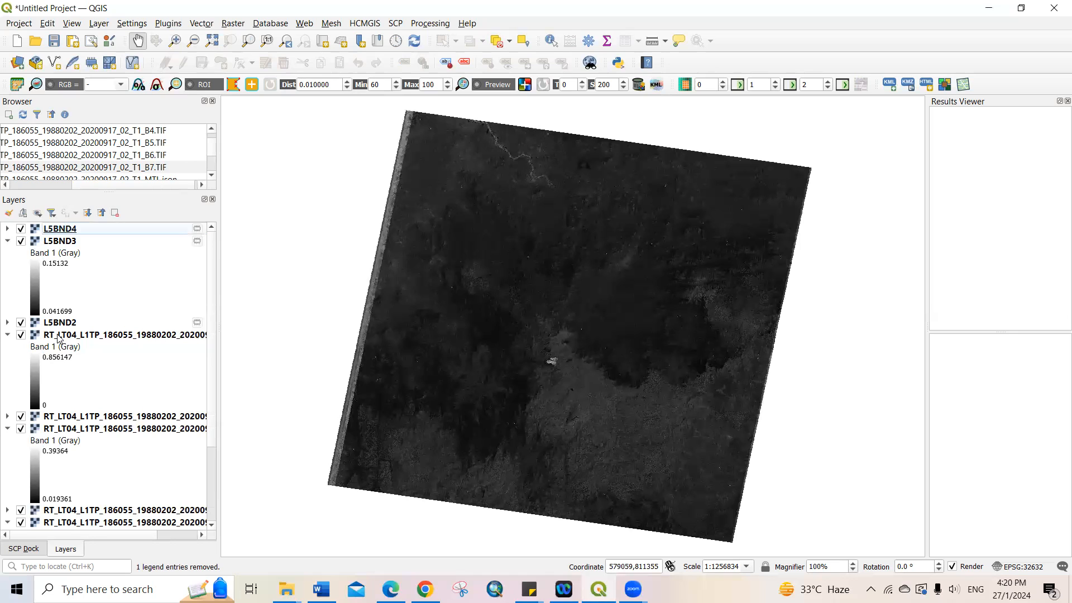
pyautogui.rightClick(58, 338)
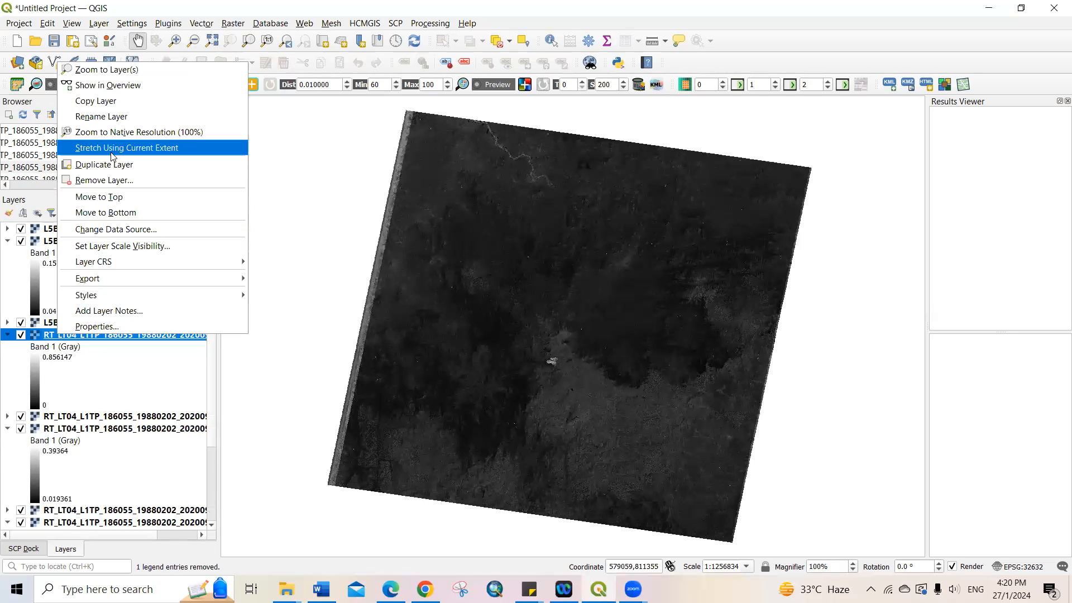
pyautogui.click(106, 179)
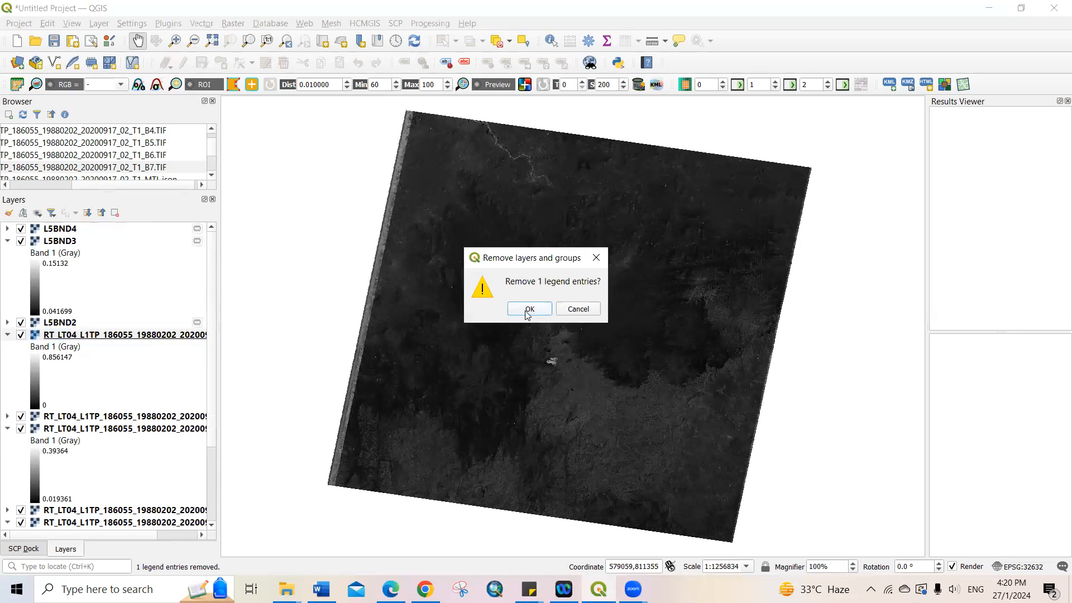
pyautogui.click(528, 311)
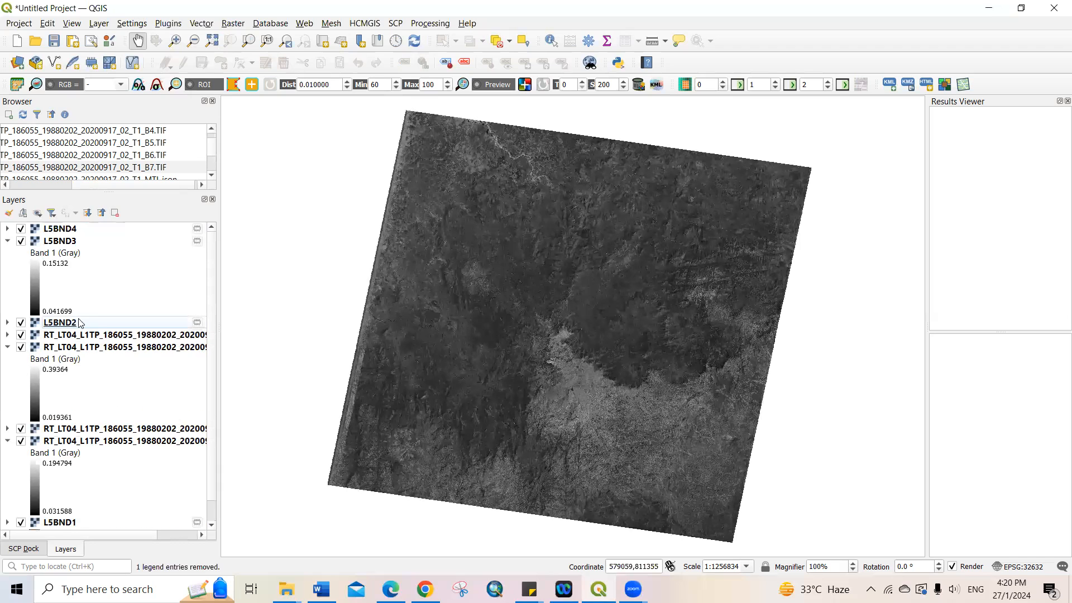
pyautogui.click(78, 338)
pyautogui.rightClick(78, 338)
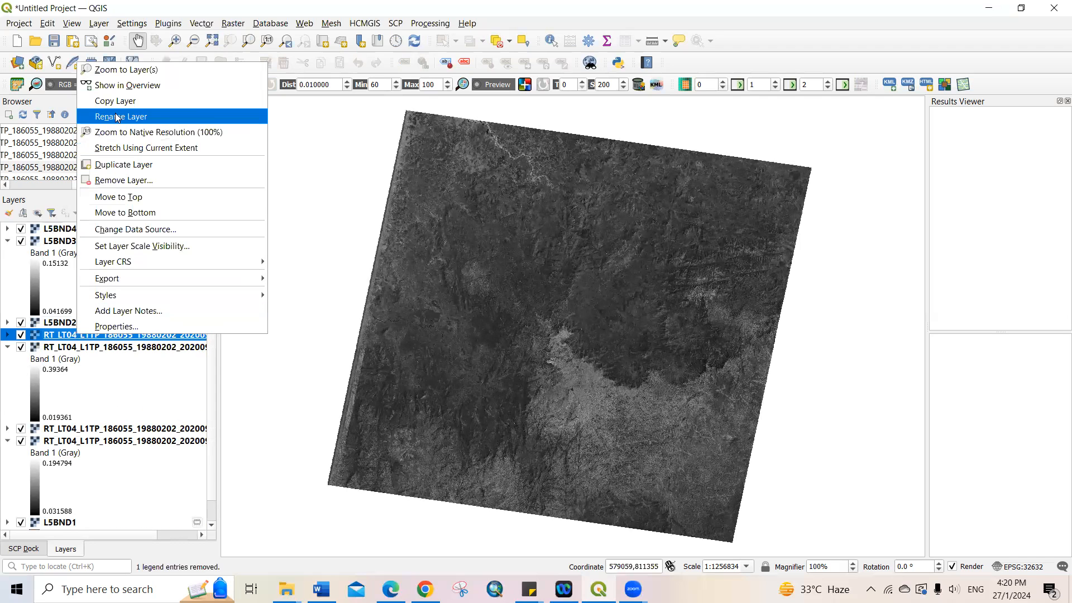
pyautogui.click(124, 180)
pyautogui.click(509, 308)
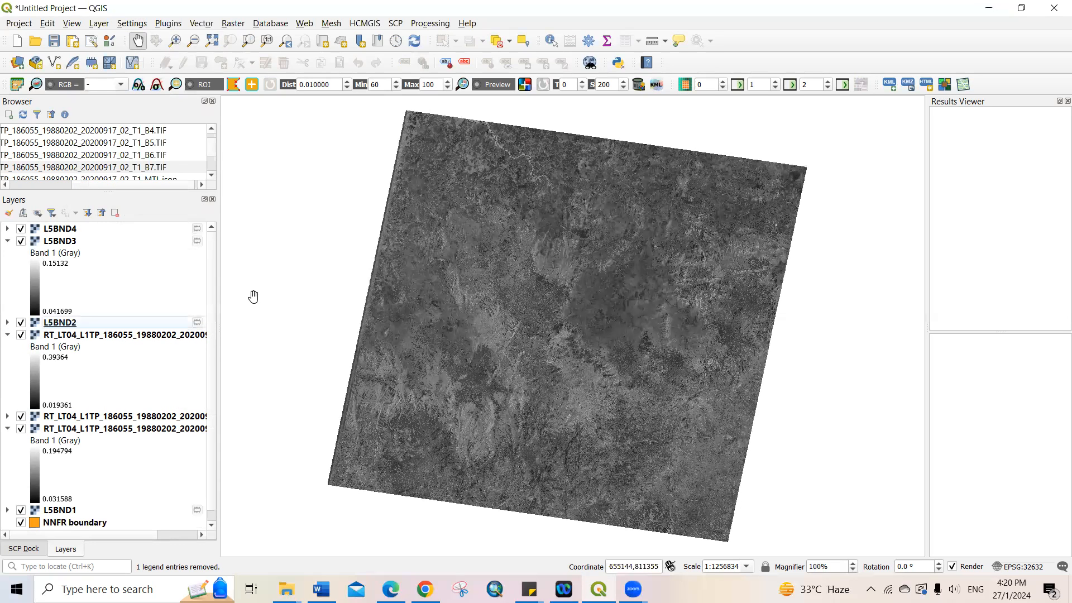
# - Remove the three remaining full-scene RT_LT04 rasters between L5BND2 and L5BND1 together
pyautogui.click(87, 335)
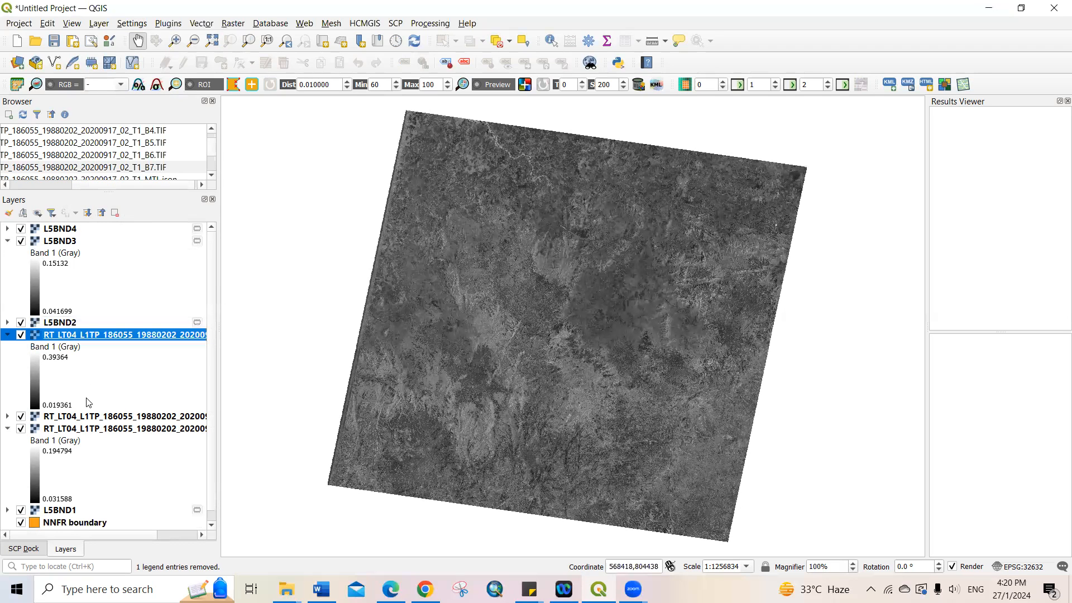
pyautogui.keyDown('shift'); pyautogui.click(89, 428); pyautogui.keyUp('shift')
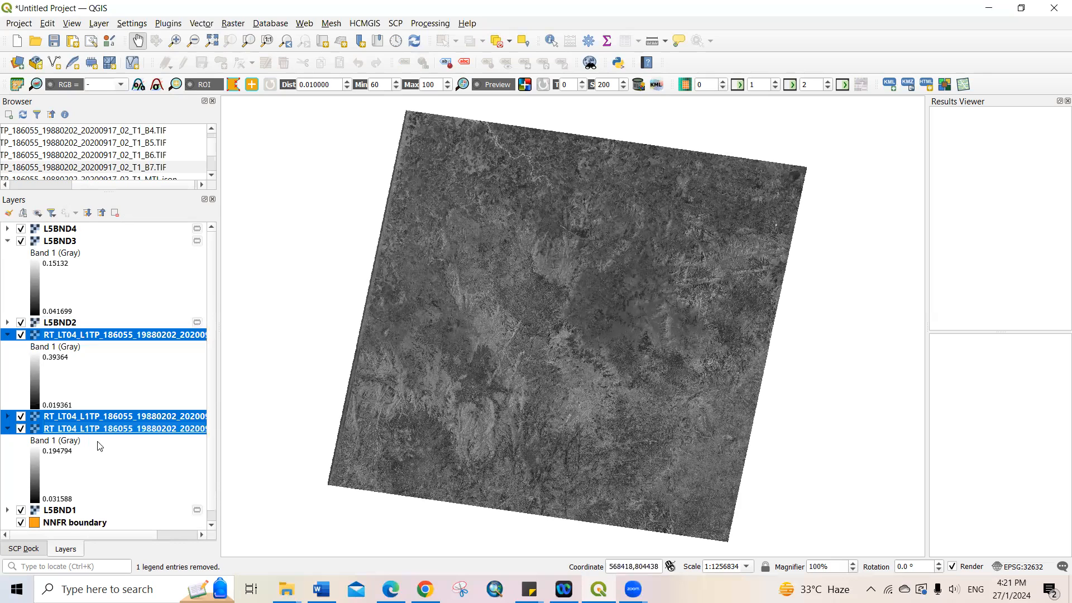
pyautogui.rightClick(100, 425)
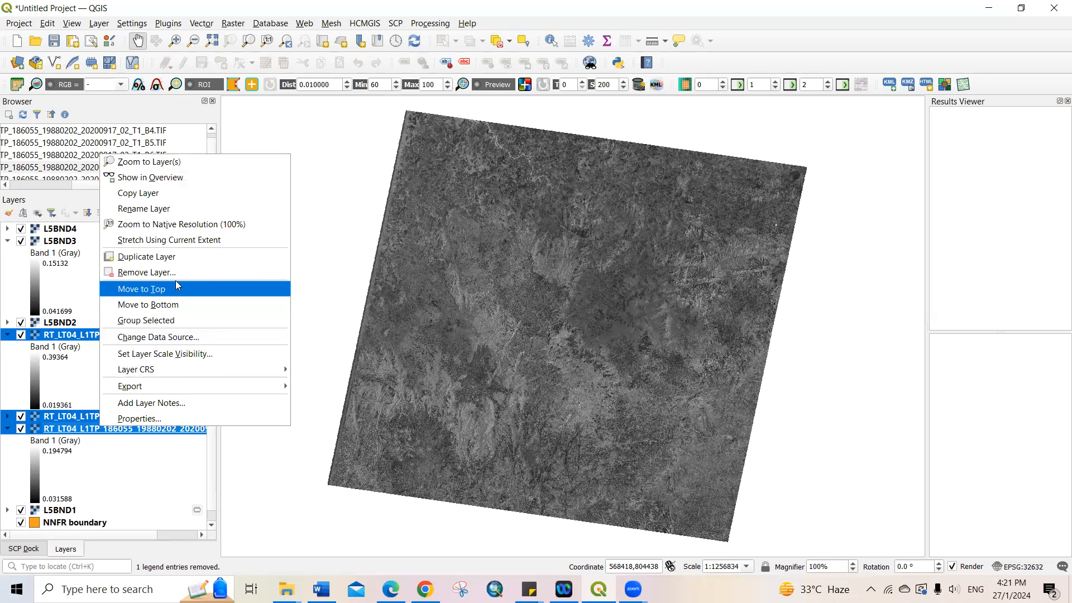
pyautogui.click(143, 273)
pyautogui.click(512, 308)
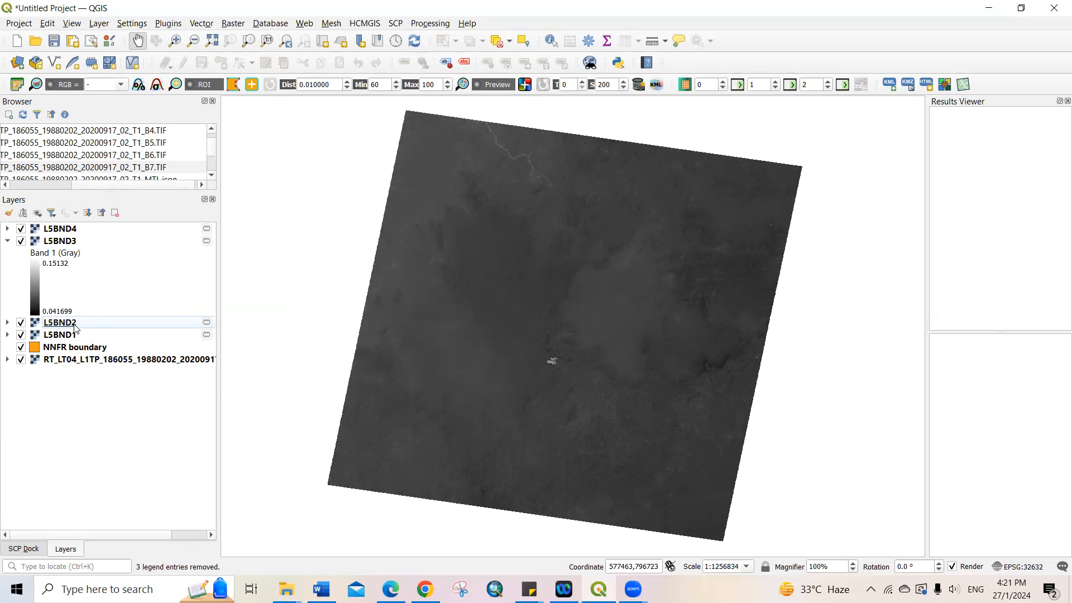
# - Remove the L5BND1 layer from the project
pyautogui.click(71, 339)
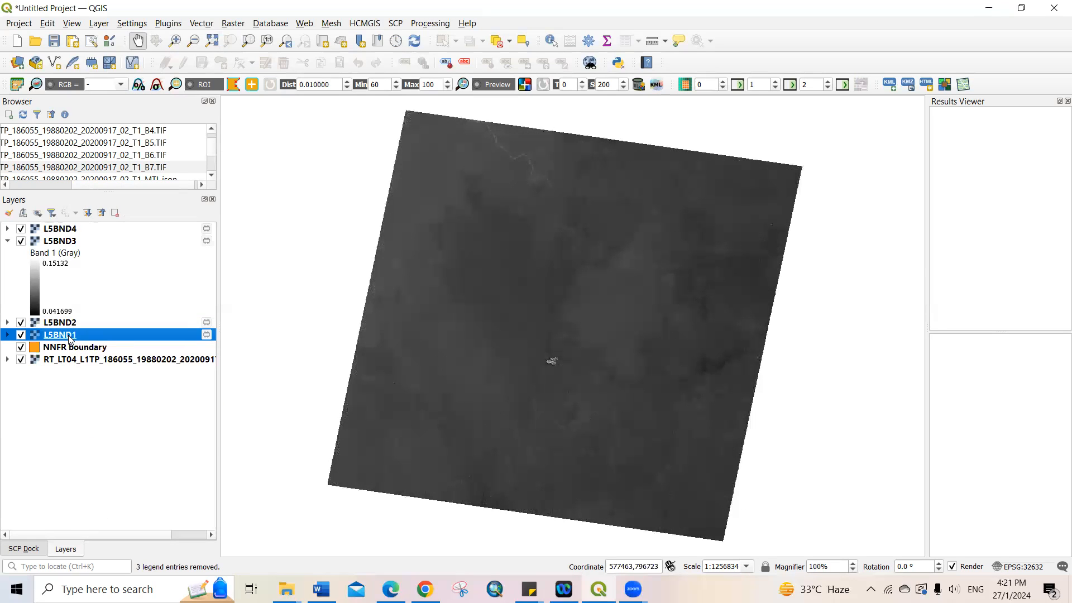
pyautogui.rightClick(70, 338)
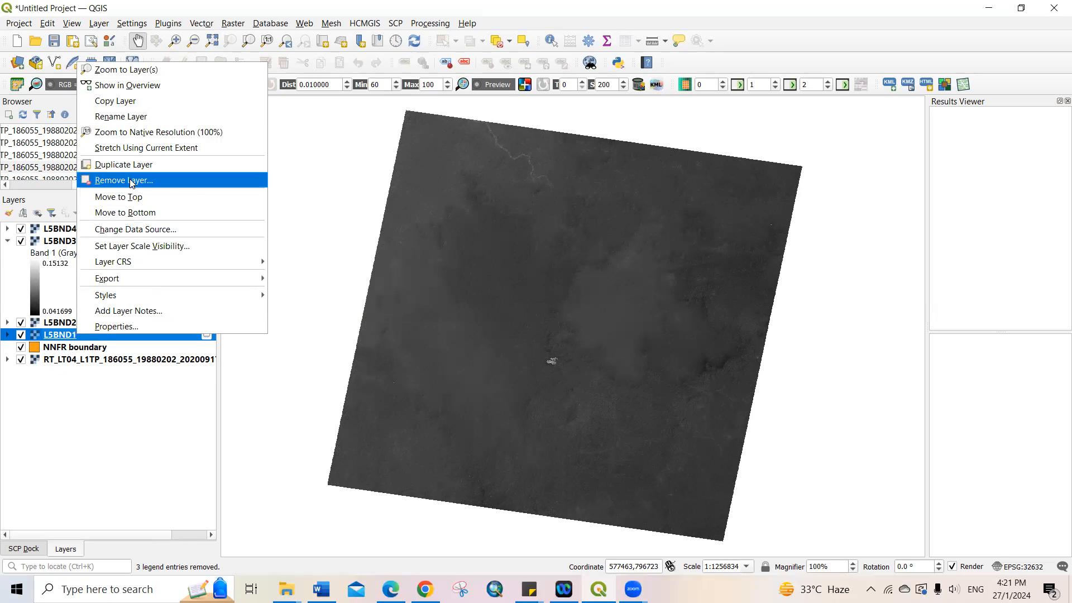
pyautogui.click(132, 181)
pyautogui.click(522, 308)
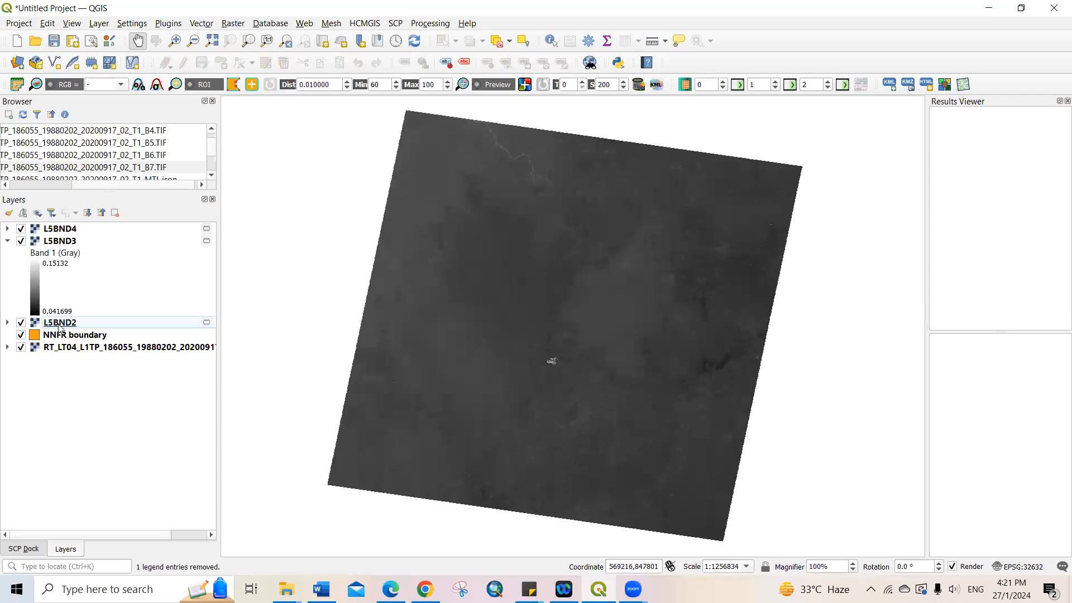
# - Remove the remaining full-scene RT_LT04 raster below the NNFR boundary and zoom the map to the L5BND4 layer
pyautogui.click(63, 348)
pyautogui.rightClick(82, 347)
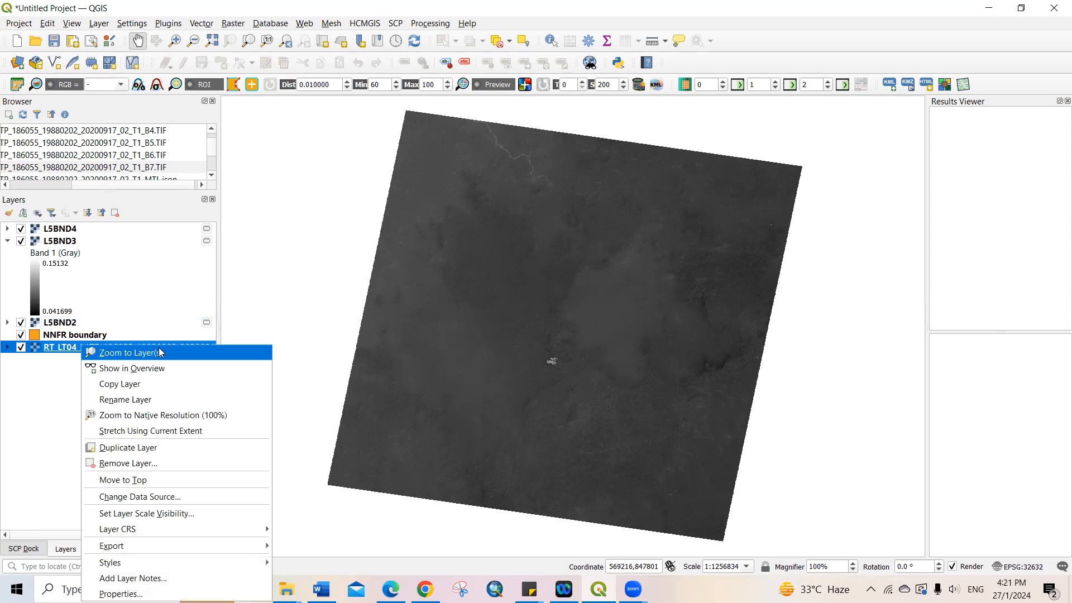
pyautogui.click(138, 464)
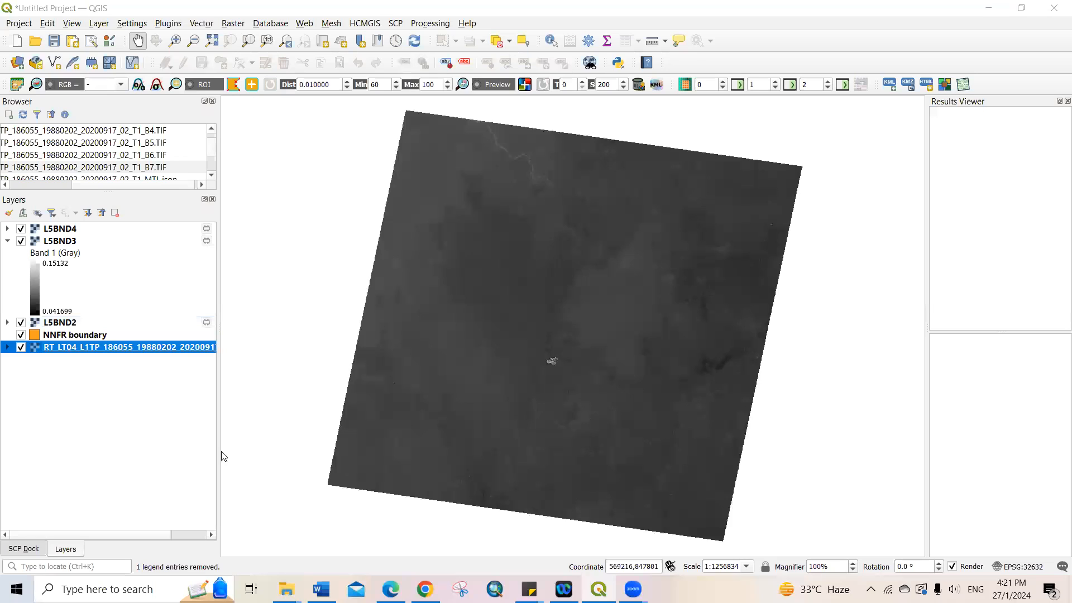
pyautogui.click(527, 310)
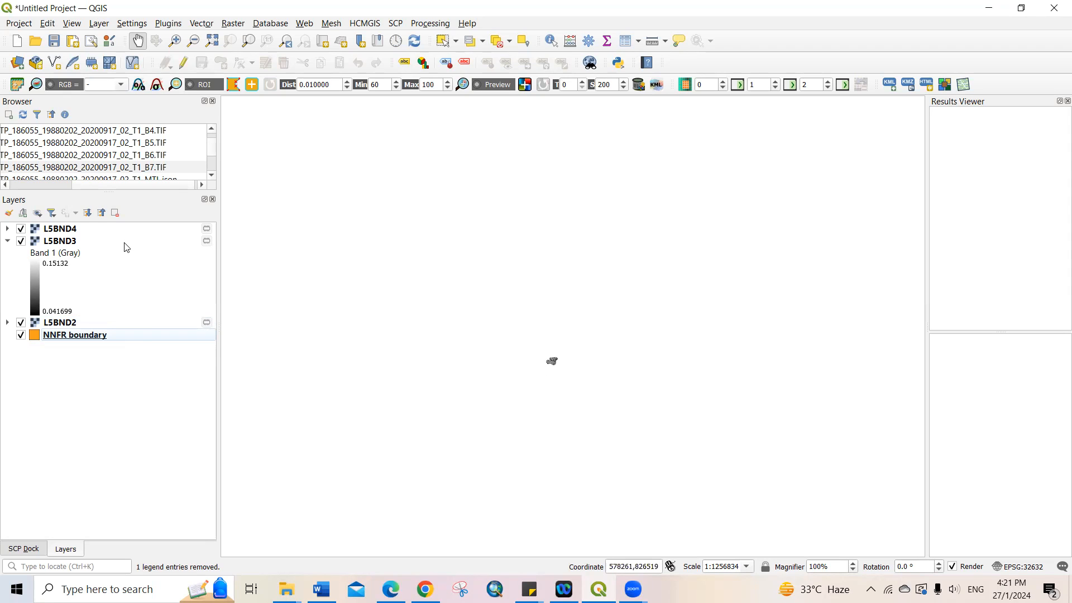
pyautogui.rightClick(62, 231)
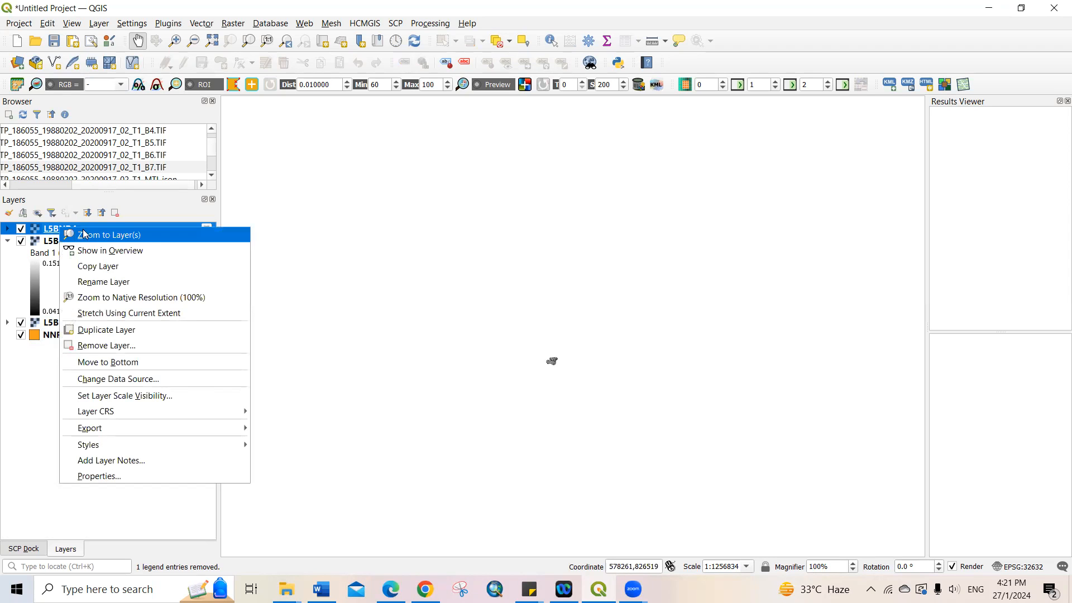
pyautogui.click(115, 235)
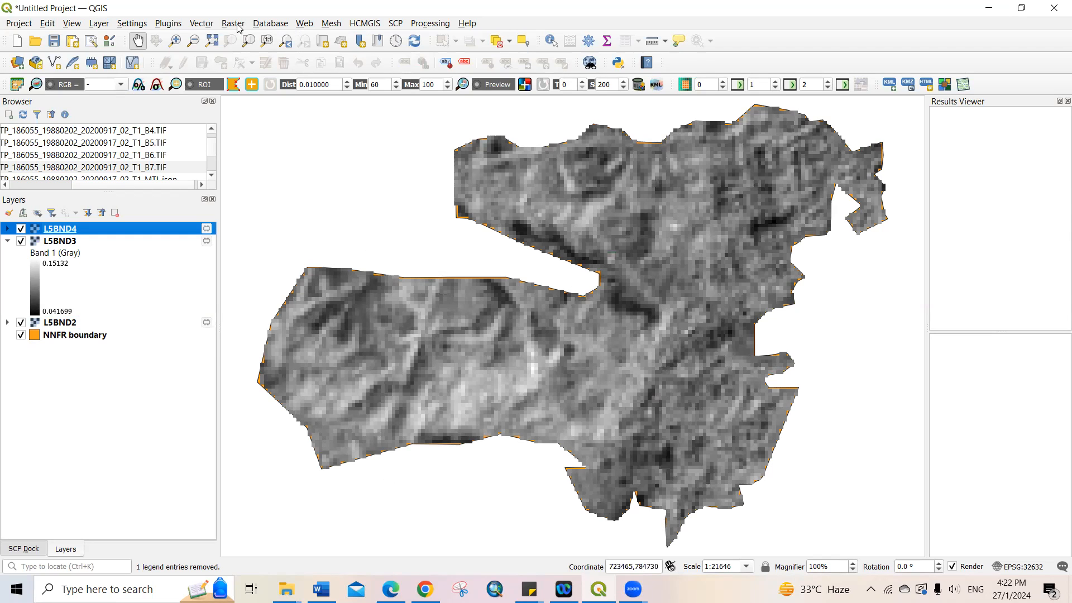
# - Delete Band set 2 in the SCP band set definition and clear all bands from Band set 1
pyautogui.click(397, 25)
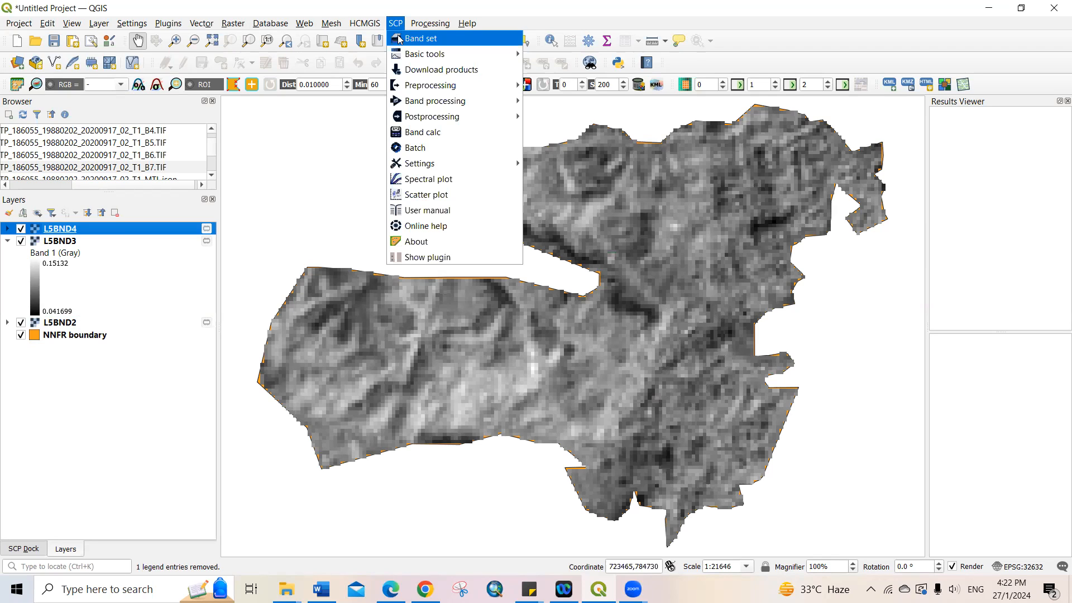
pyautogui.click(429, 39)
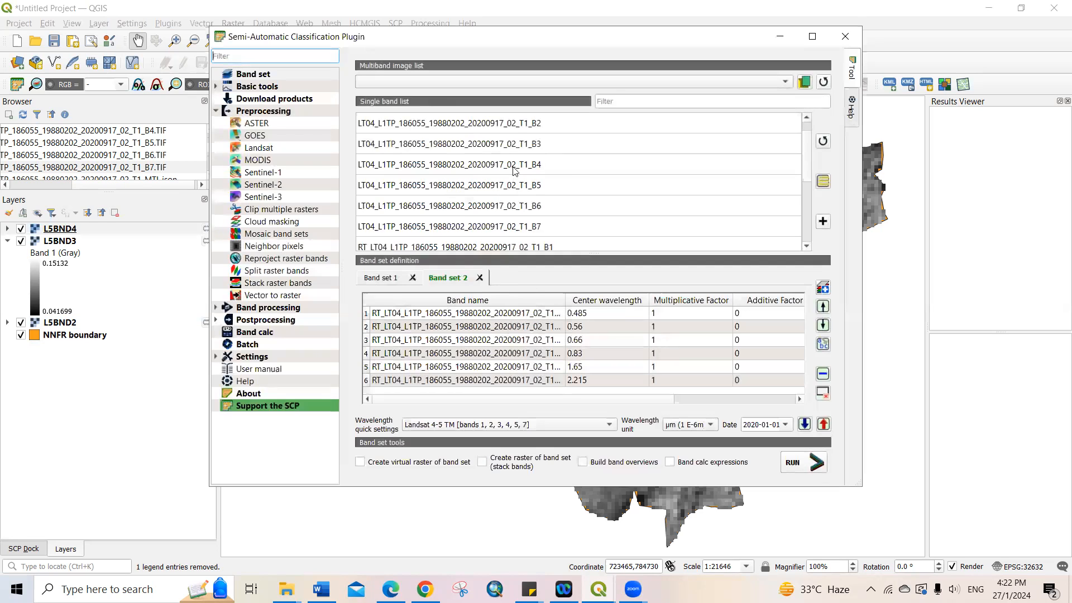
pyautogui.click(482, 282)
pyautogui.click(563, 303)
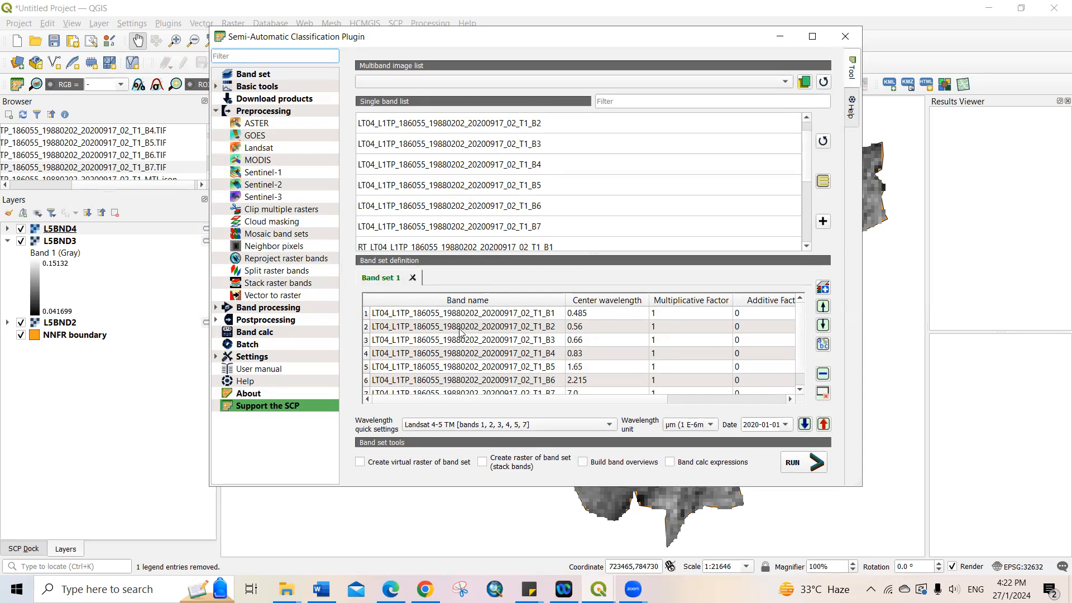
pyautogui.click(824, 394)
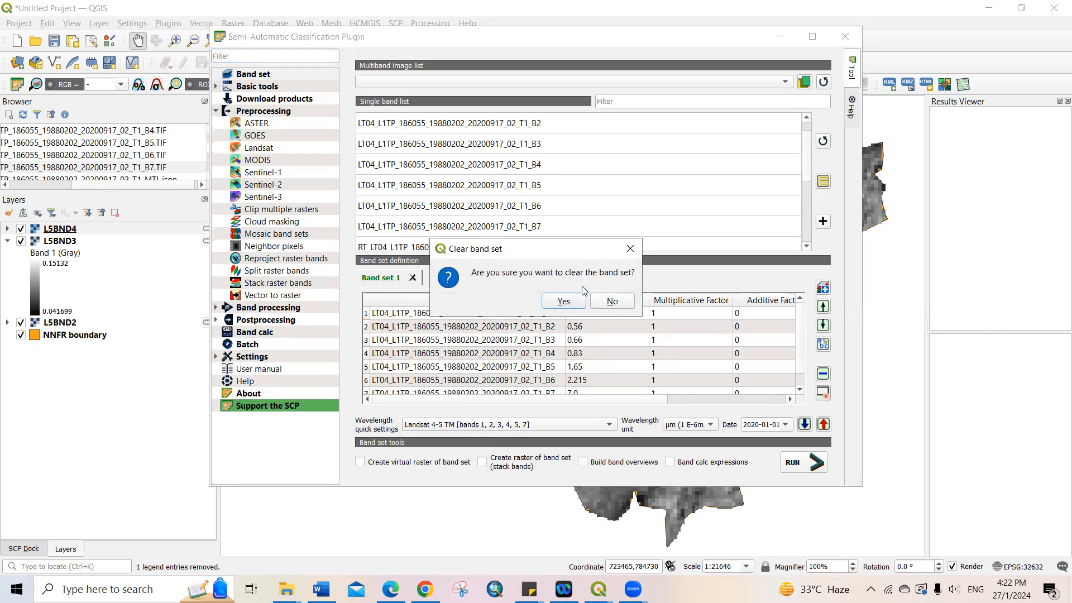
pyautogui.click(564, 301)
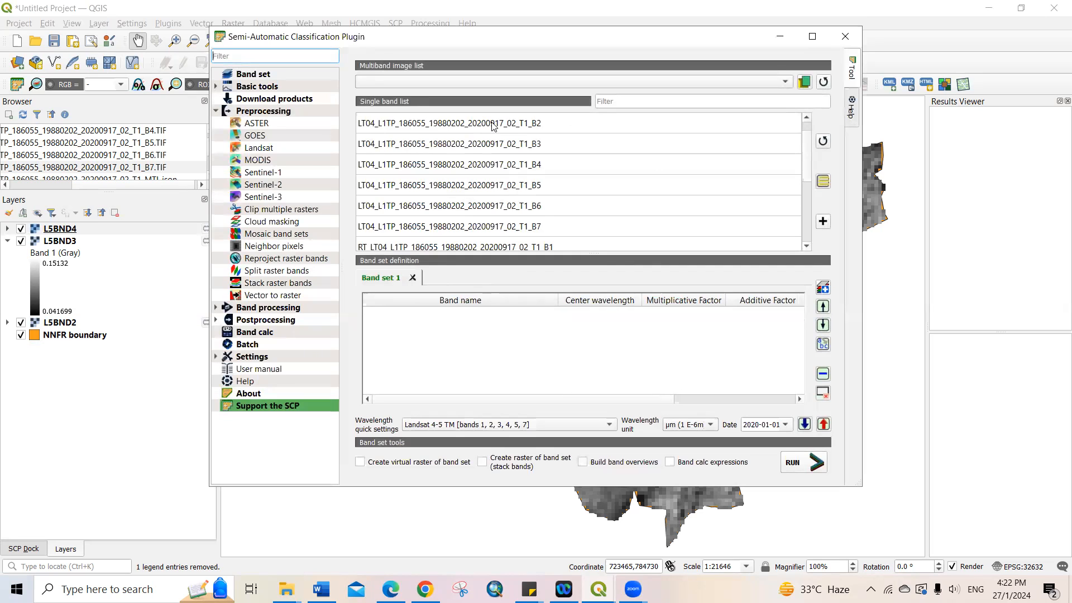
# - Refresh the single band list and add L5BND2, L5BND3 and L5BND4 to Band set 1
pyautogui.click(823, 142)
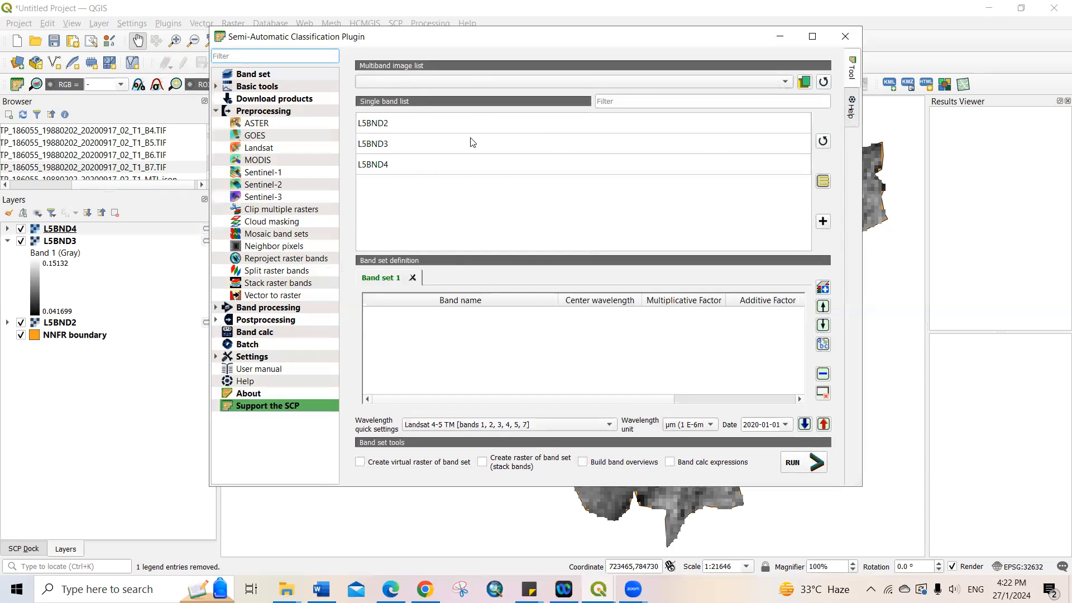
pyautogui.click(385, 127)
pyautogui.keyDown('ctrl'); pyautogui.click(386, 146); pyautogui.keyUp('ctrl')
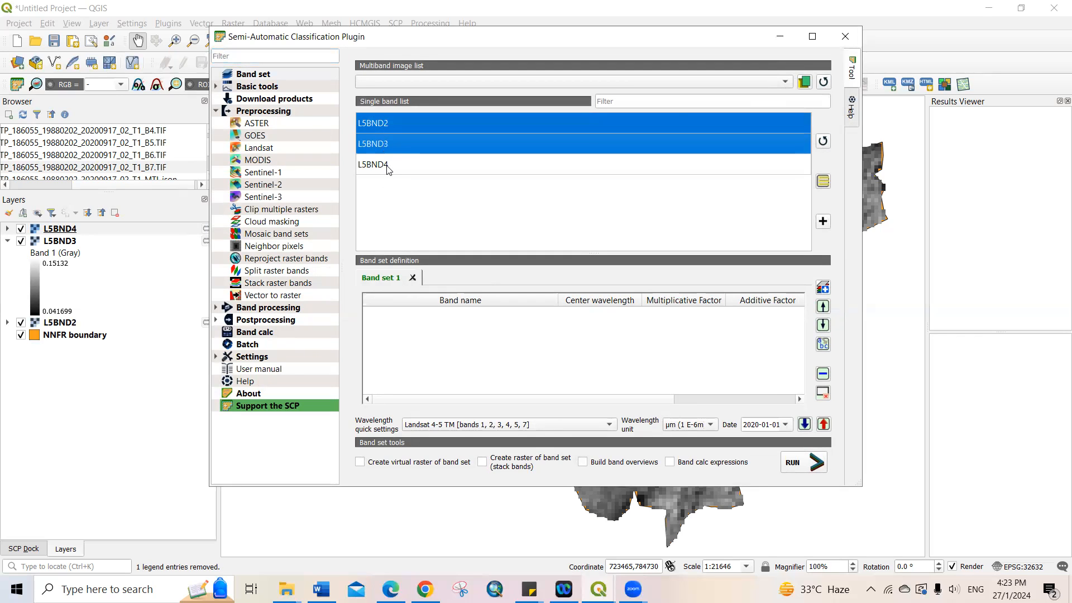
pyautogui.keyDown('ctrl'); pyautogui.click(390, 167); pyautogui.keyUp('ctrl')
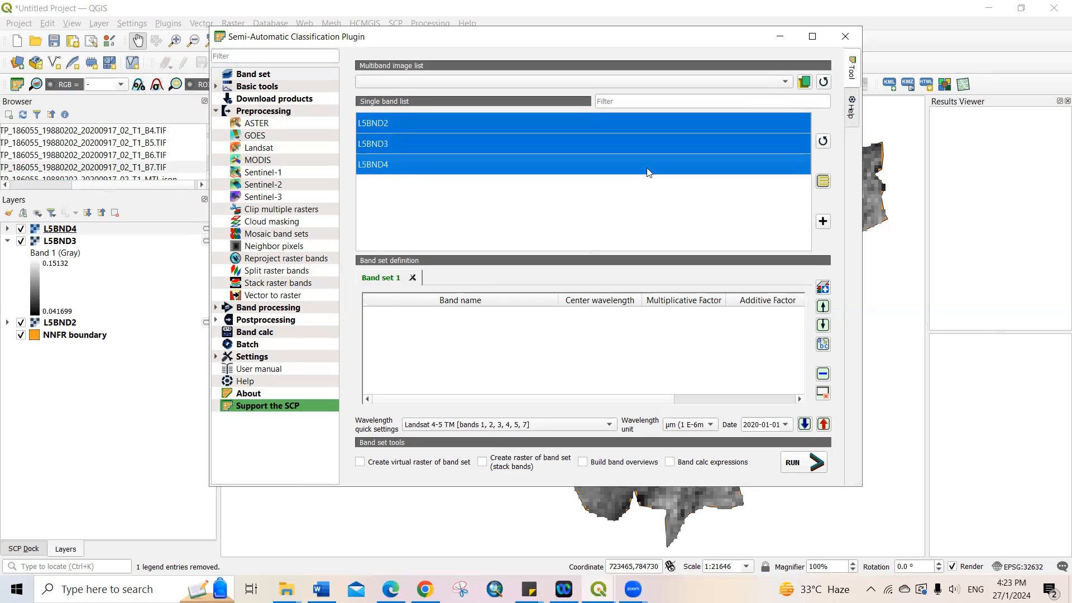
pyautogui.click(822, 223)
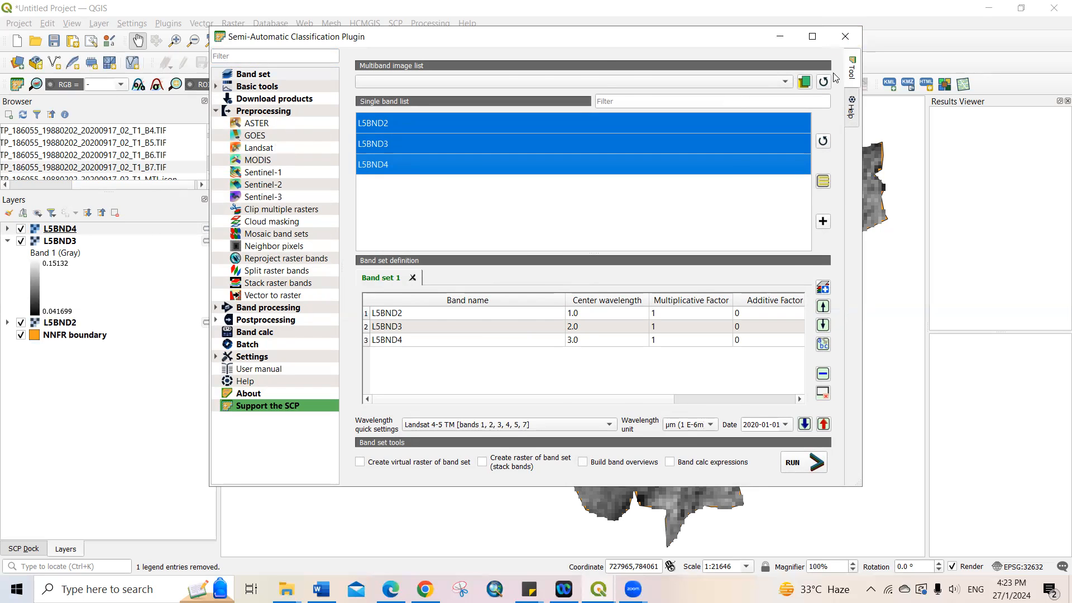
pyautogui.moveTo(763, 37); pyautogui.dragTo(706, 122)
pyautogui.click(790, 122)
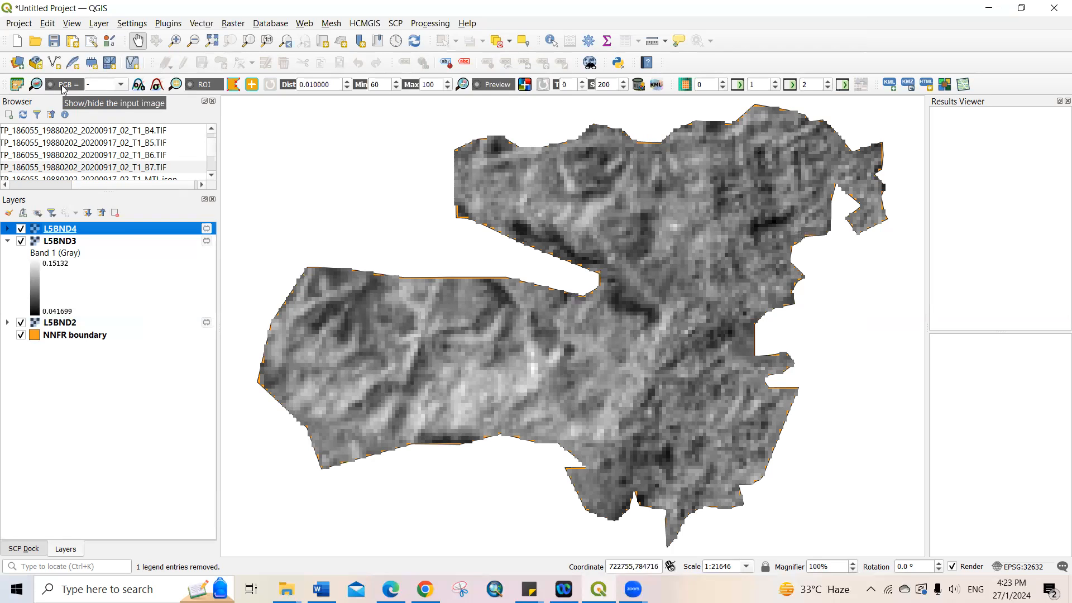
# - Display the band set as a 4-3-2 RGB colour composite
pyautogui.click(121, 86)
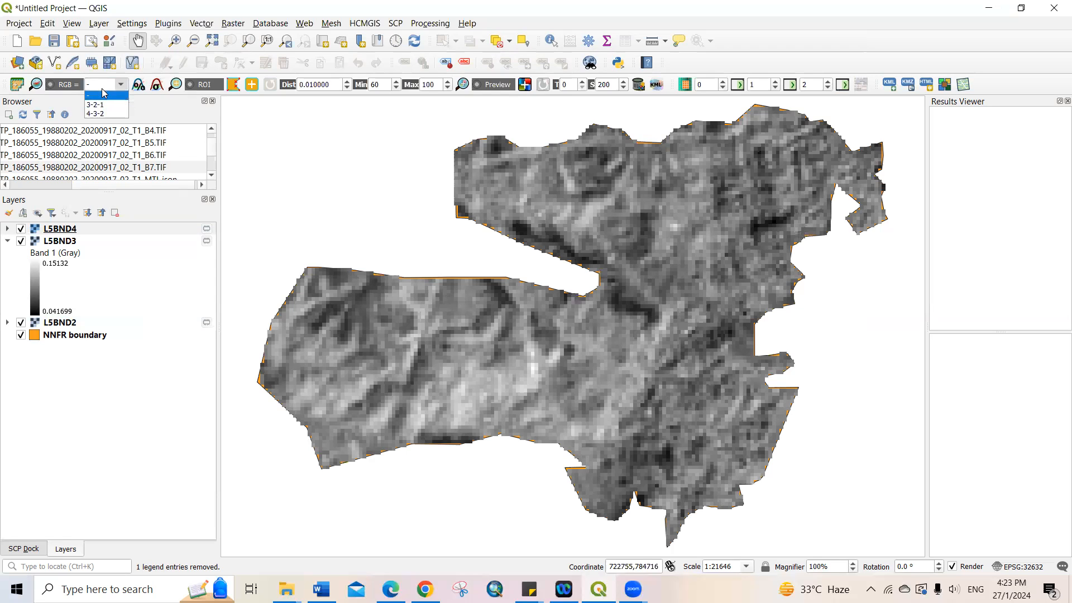
pyautogui.click(96, 86)
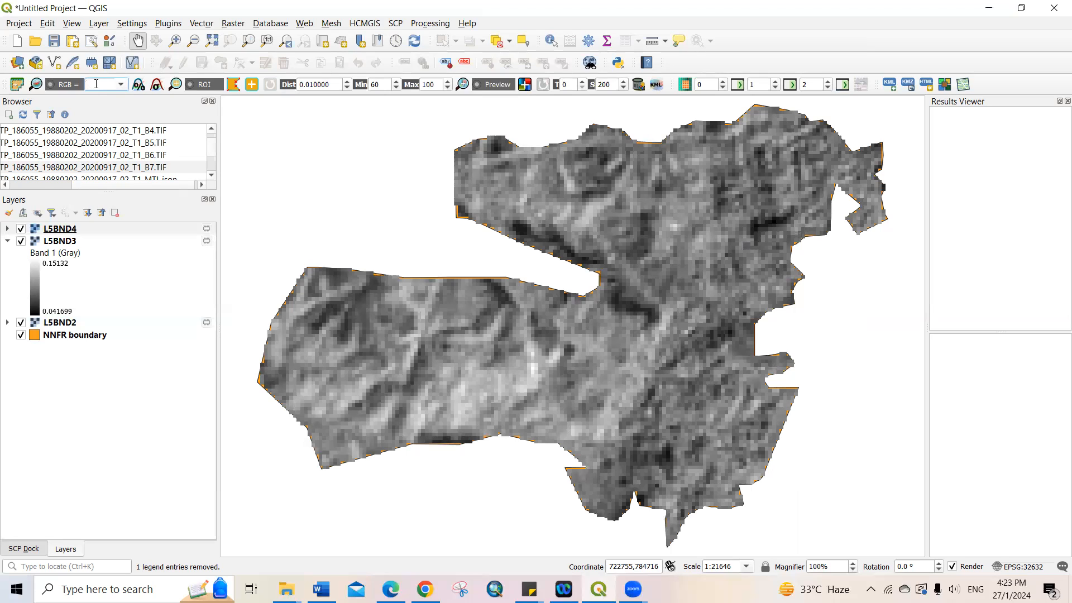
pyautogui.write('4-3-2')
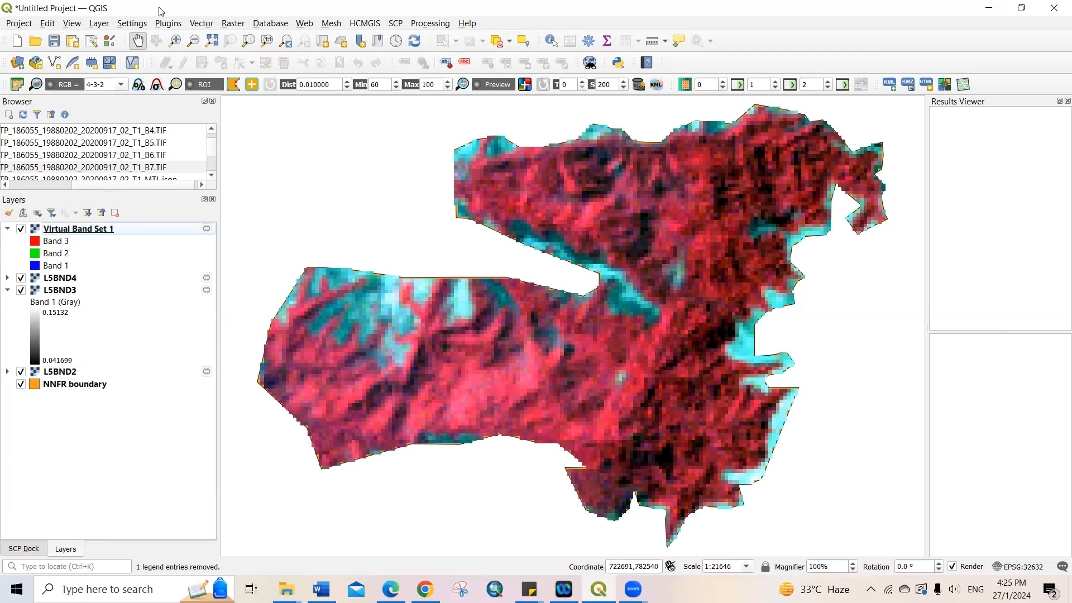
# - Check that the SCP Dock is enabled and show its Training input page
pyautogui.click(71, 25)
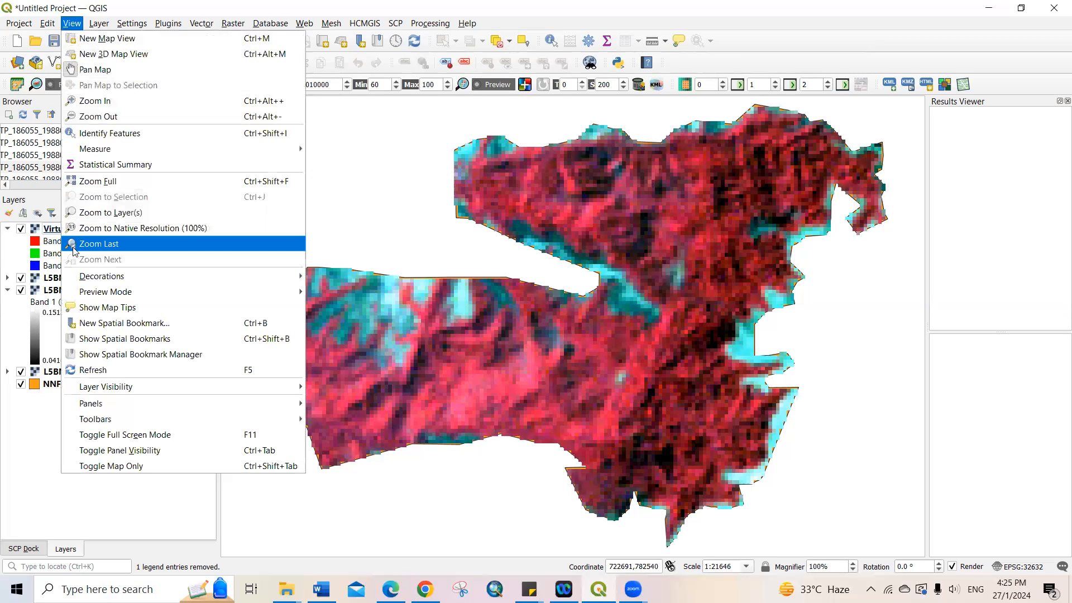
pyautogui.moveTo(98, 404)
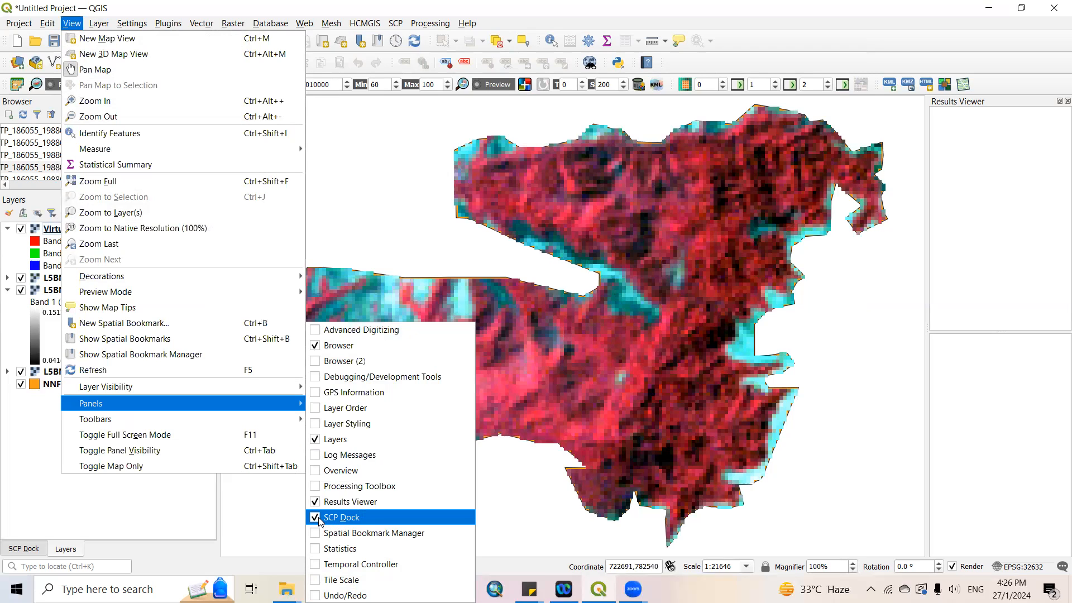
pyautogui.click(58, 510)
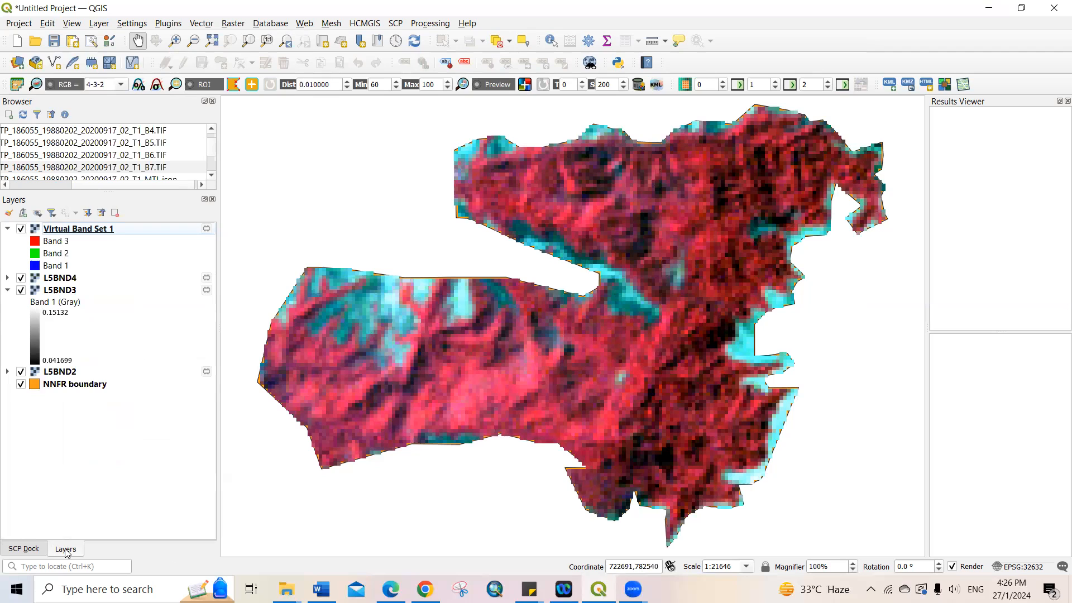
pyautogui.click(22, 550)
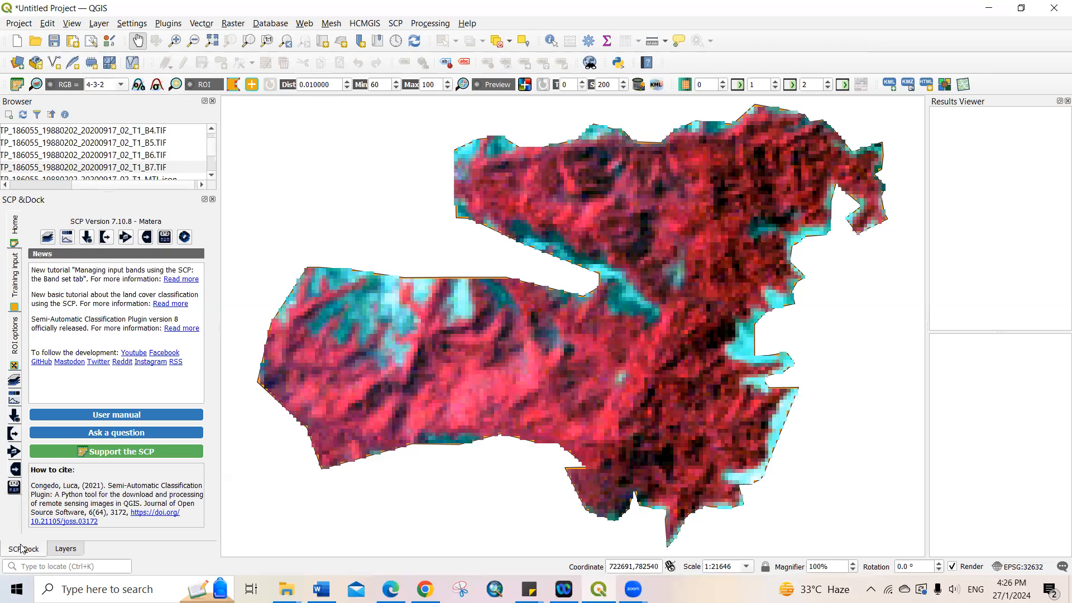
pyautogui.click(15, 270)
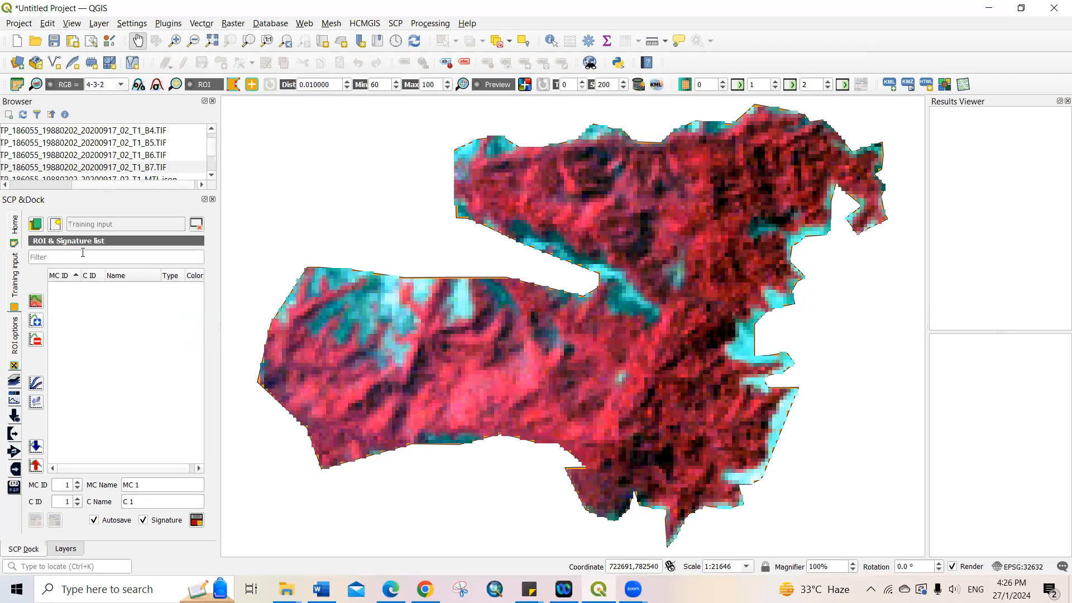
# - Create a new SCP training input file named TRAINING in the REF folder under NNFR
pyautogui.click(57, 225)
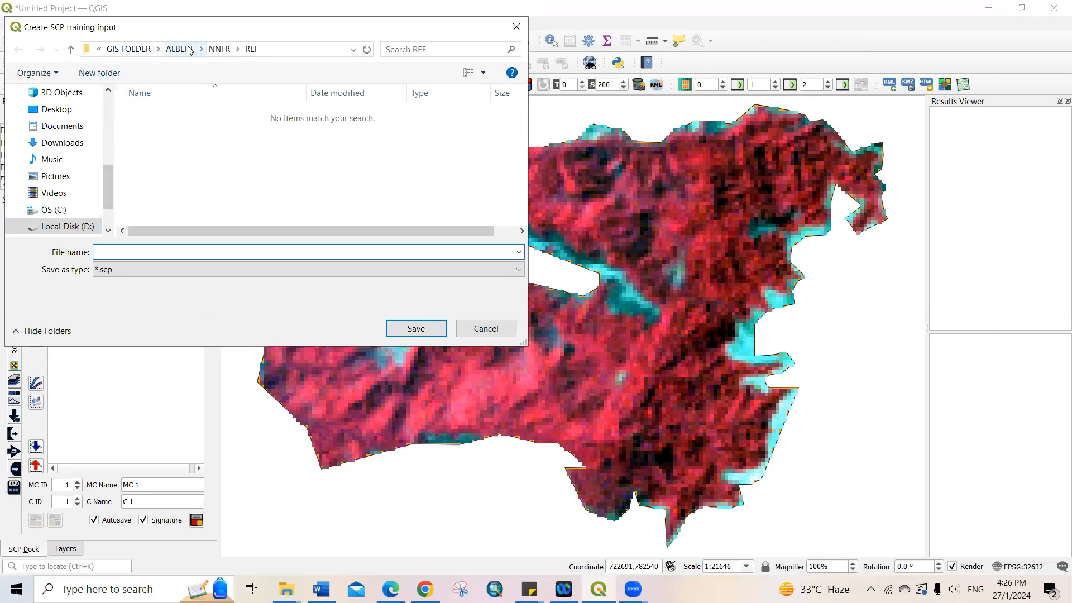
pyautogui.click(218, 52)
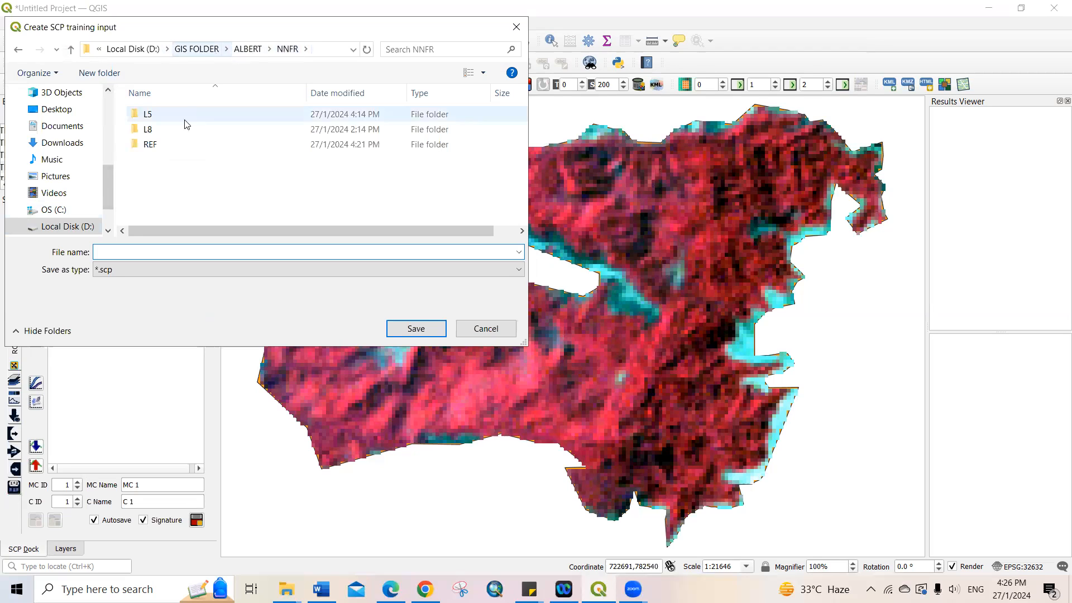
pyautogui.click(150, 146)
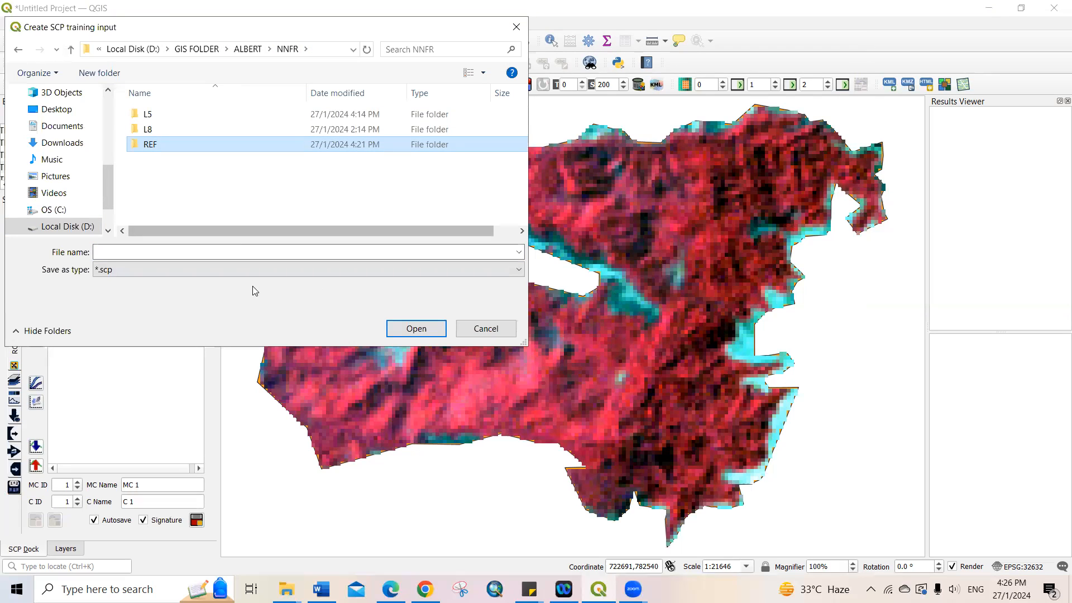
pyautogui.click(426, 332)
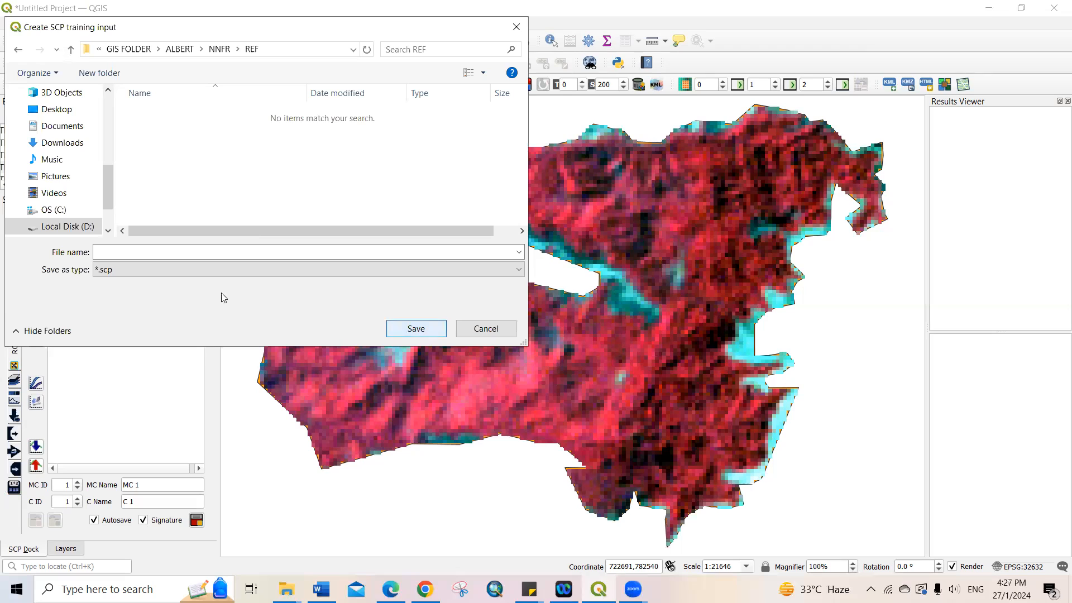
pyautogui.click(112, 253)
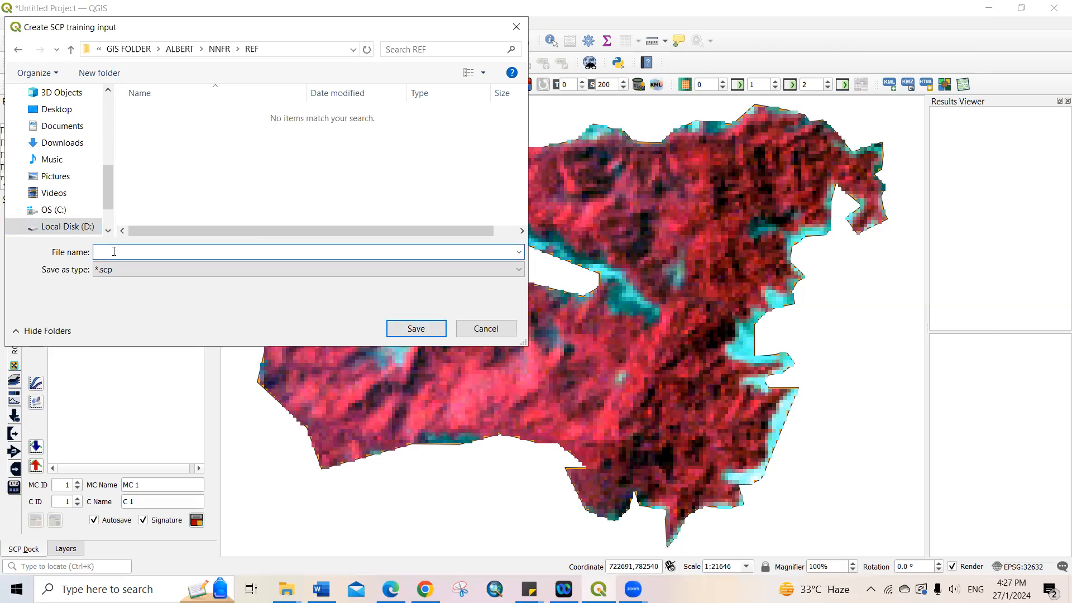
pyautogui.write('TRAINING')
pyautogui.click(419, 330)
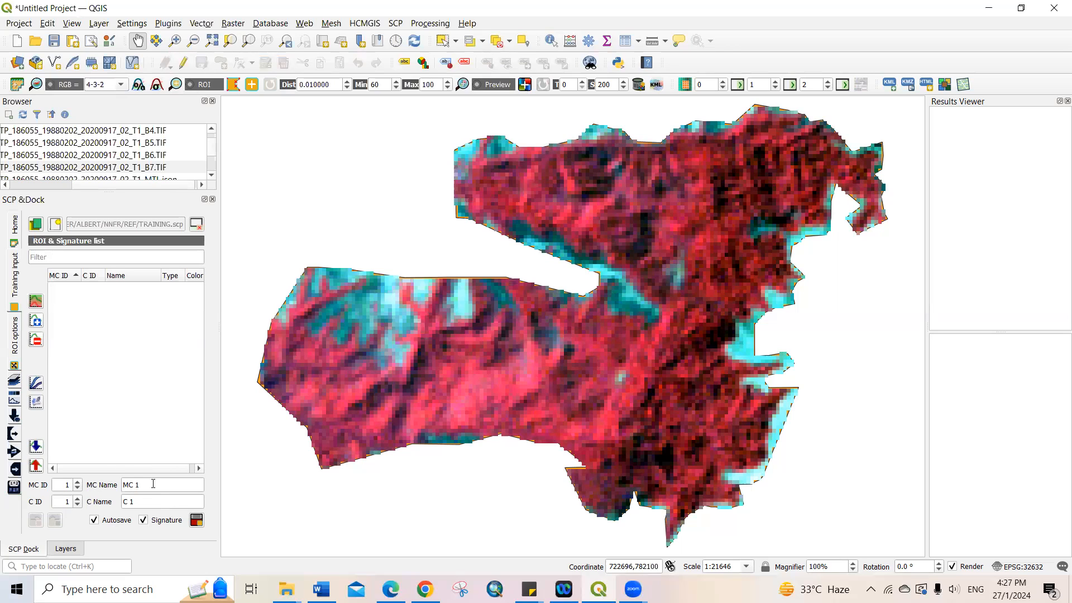
# - Set both the macroclass name and the class name to Dense Forest, keeping both IDs at 1
pyautogui.moveTo(152, 484); pyautogui.dragTo(123, 485)
pyautogui.write('Dense Forest')
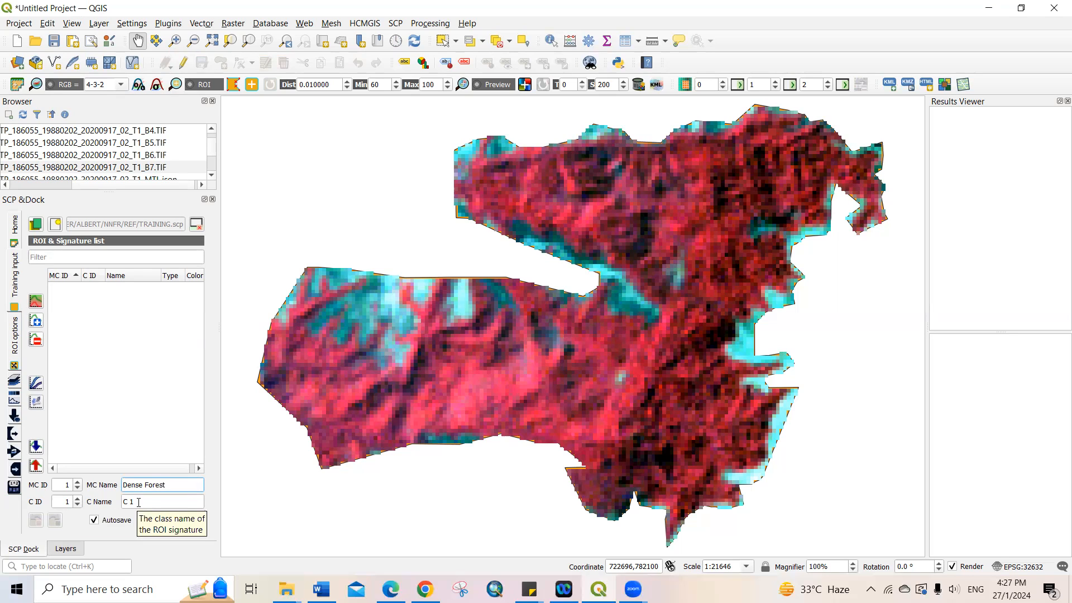
pyautogui.moveTo(139, 502); pyautogui.dragTo(125, 502)
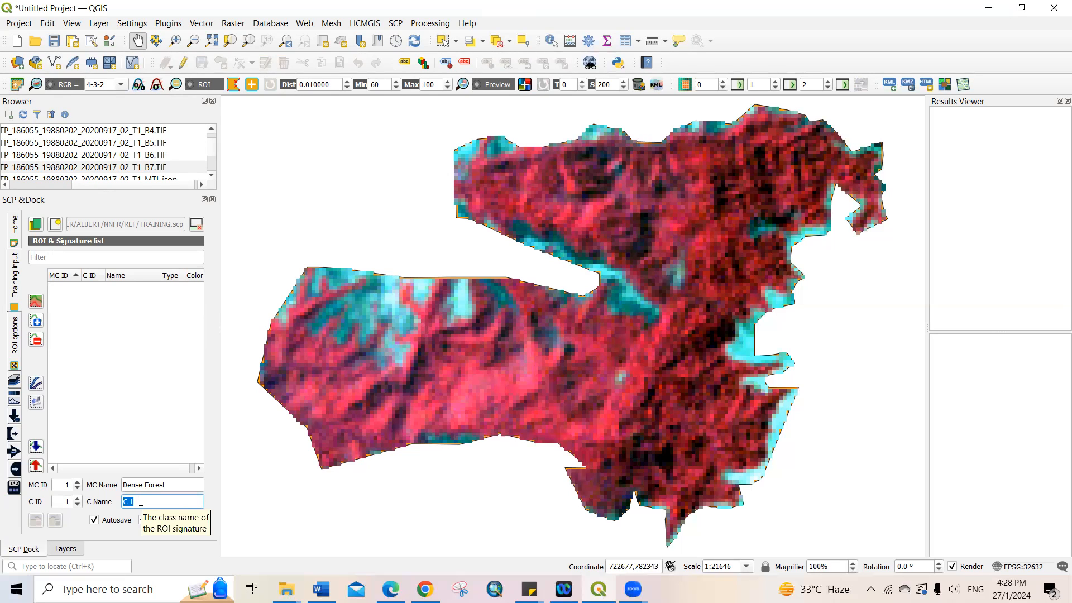
pyautogui.write('Dense Forest')
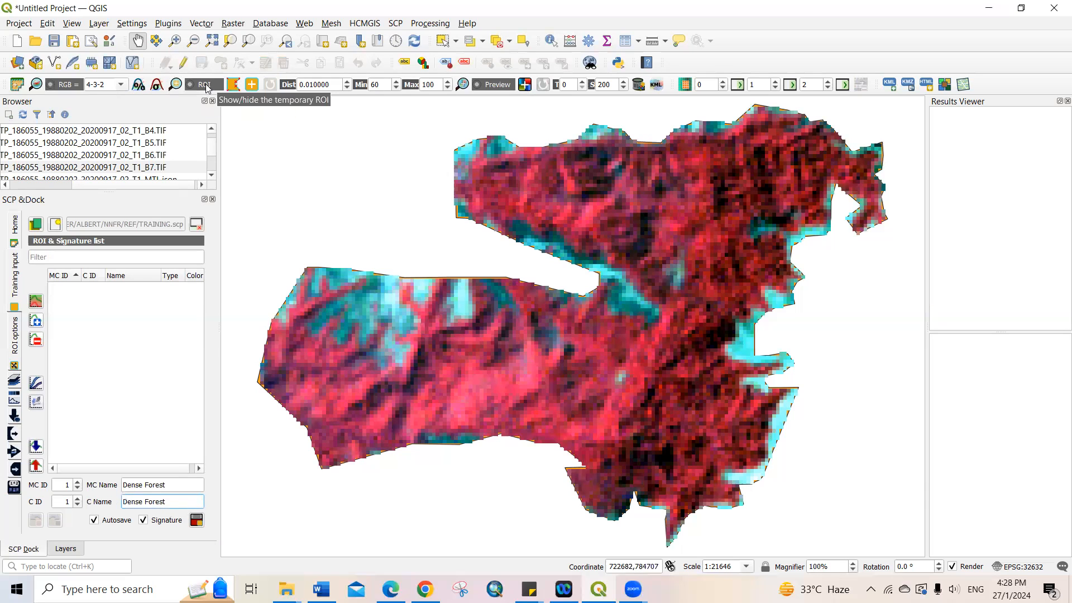
# - Draw a six-sided ROI polygon over the dark red pixels just southeast of the small pale patch in the map's centre
pyautogui.click(234, 87)
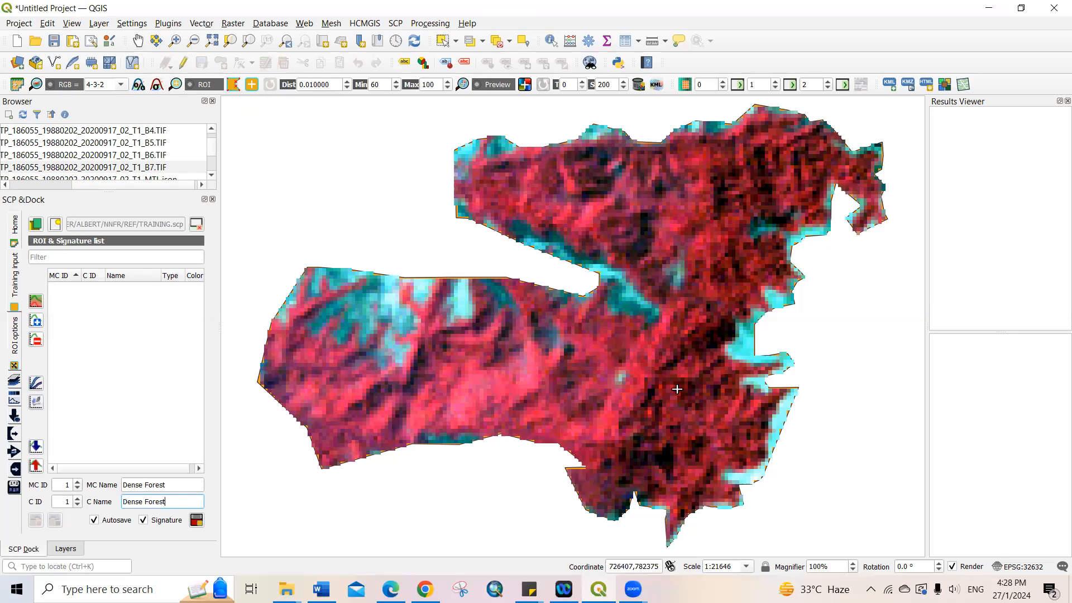
pyautogui.scroll(1, 677, 389)
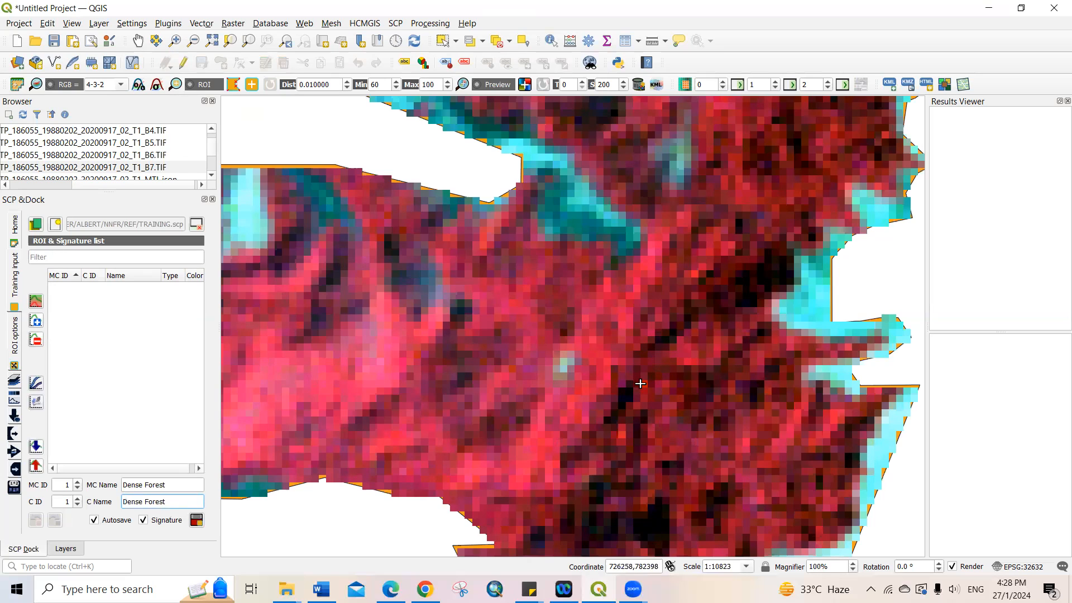
pyautogui.scroll(1, 641, 384)
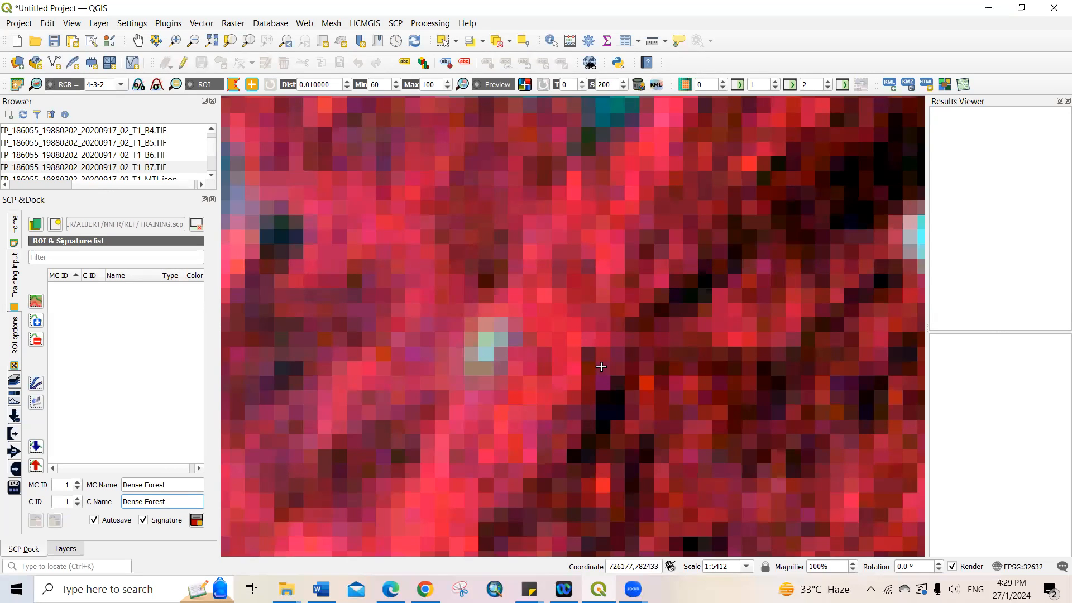
pyautogui.click(602, 367)
pyautogui.click(575, 400)
pyautogui.click(579, 450)
pyautogui.click(648, 452)
pyautogui.click(661, 412)
pyautogui.click(660, 367)
pyautogui.click(605, 366)
pyautogui.rightClick(605, 367)
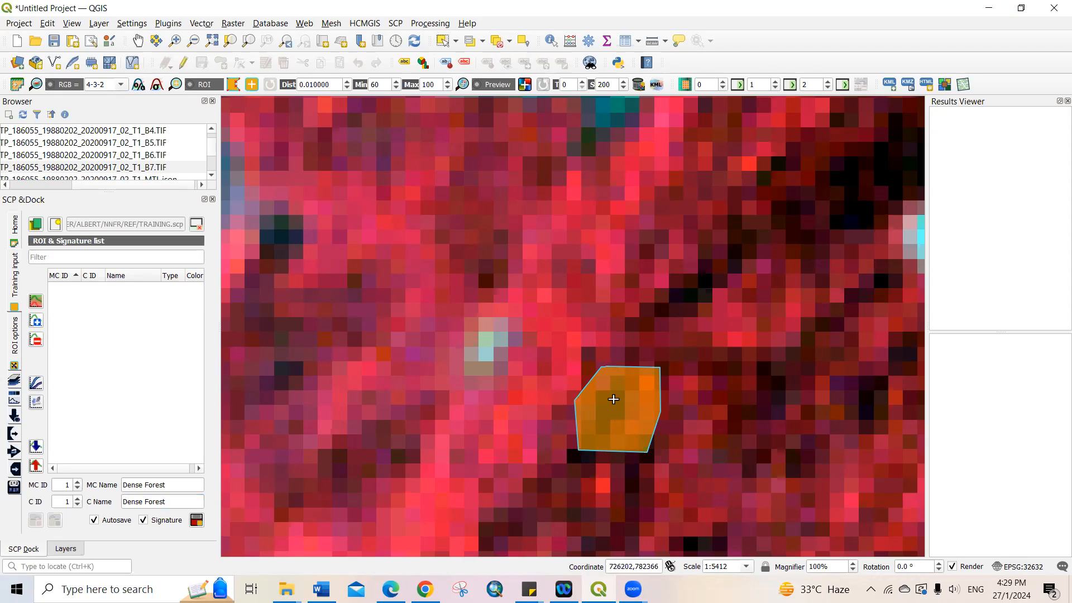
# - Save the temporary ROI to the training input as Dense Forest with its signature calculated
pyautogui.click(143, 520)
pyautogui.click(143, 520)
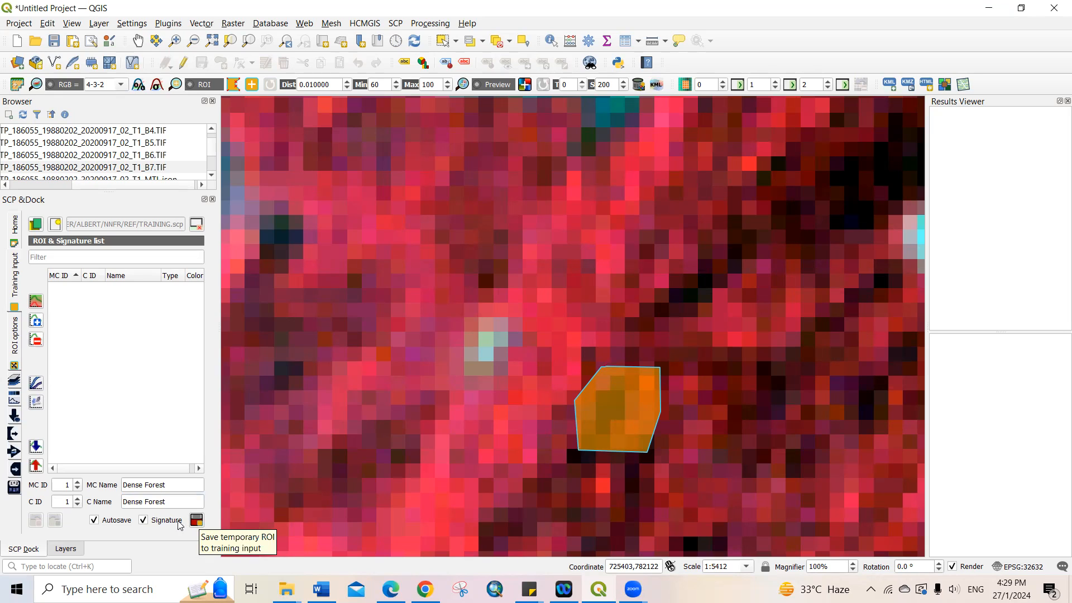
pyautogui.click(197, 520)
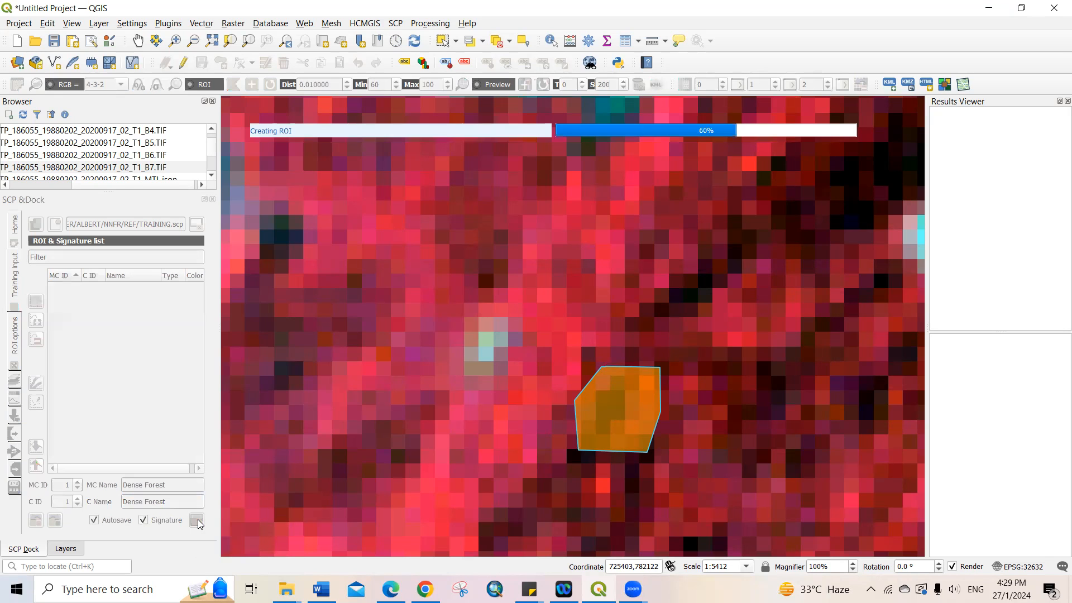
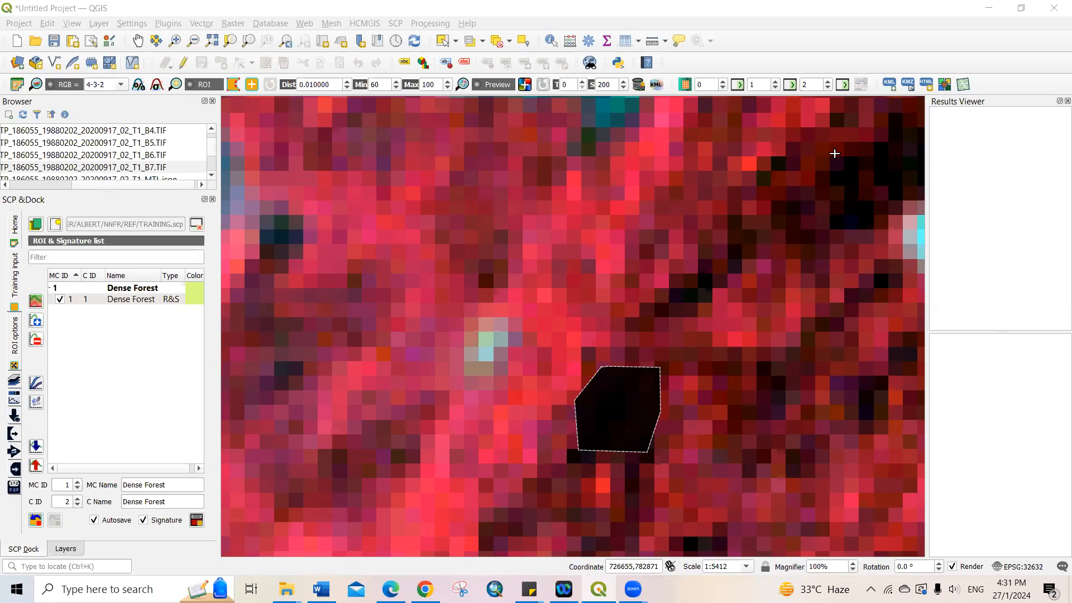
# - Draw a second ROI polygon over the black forest patch northeast of the first sample, beside the cyan eastern edge
pyautogui.click(835, 154)
pyautogui.click(802, 194)
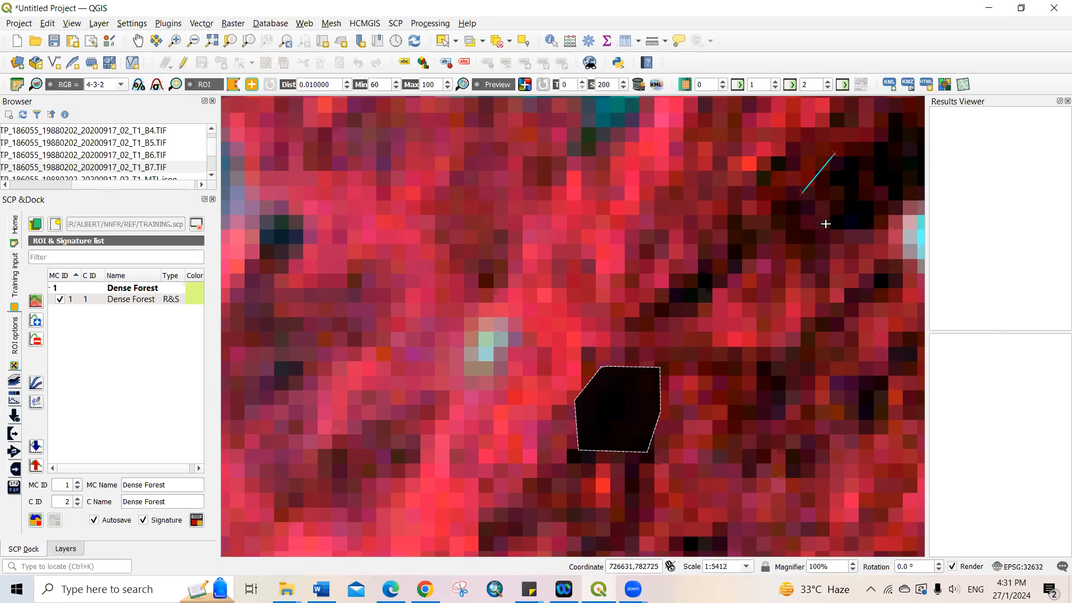
pyautogui.click(838, 218)
pyautogui.click(880, 190)
pyautogui.click(886, 151)
pyautogui.click(862, 149)
pyautogui.rightClick(837, 153)
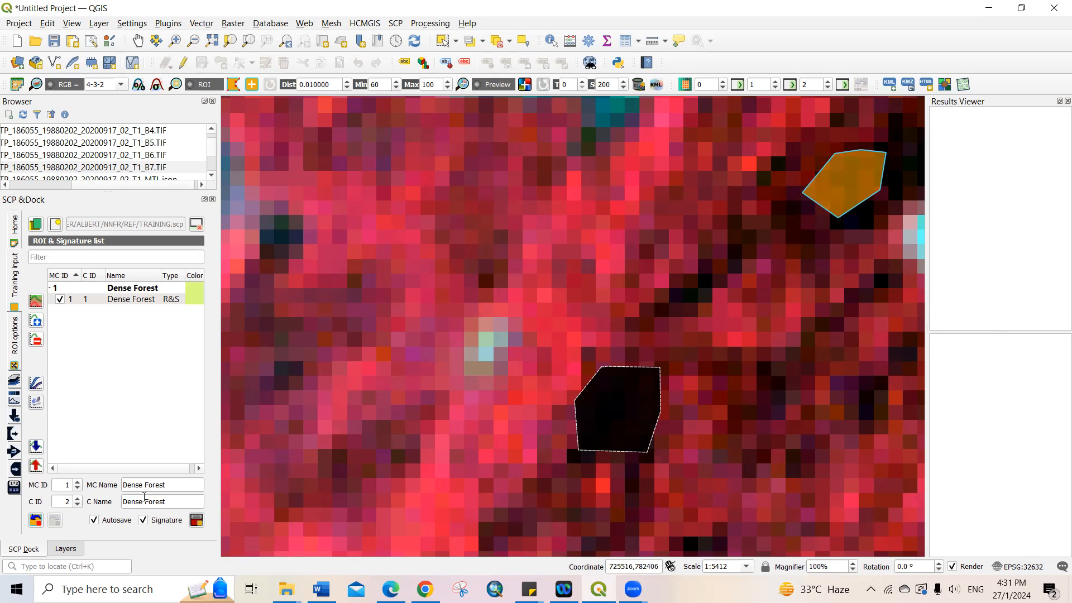
# - Set the class name to Dense Forest2 and save the temporary ROI to the training input
pyautogui.click(169, 501)
pyautogui.write('2')
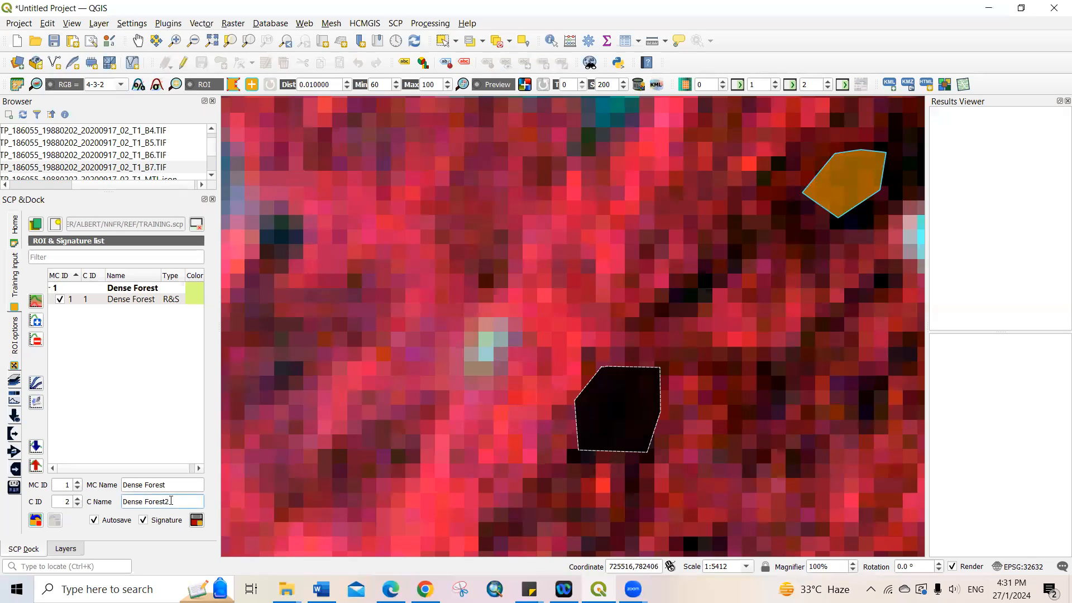
pyautogui.click(196, 522)
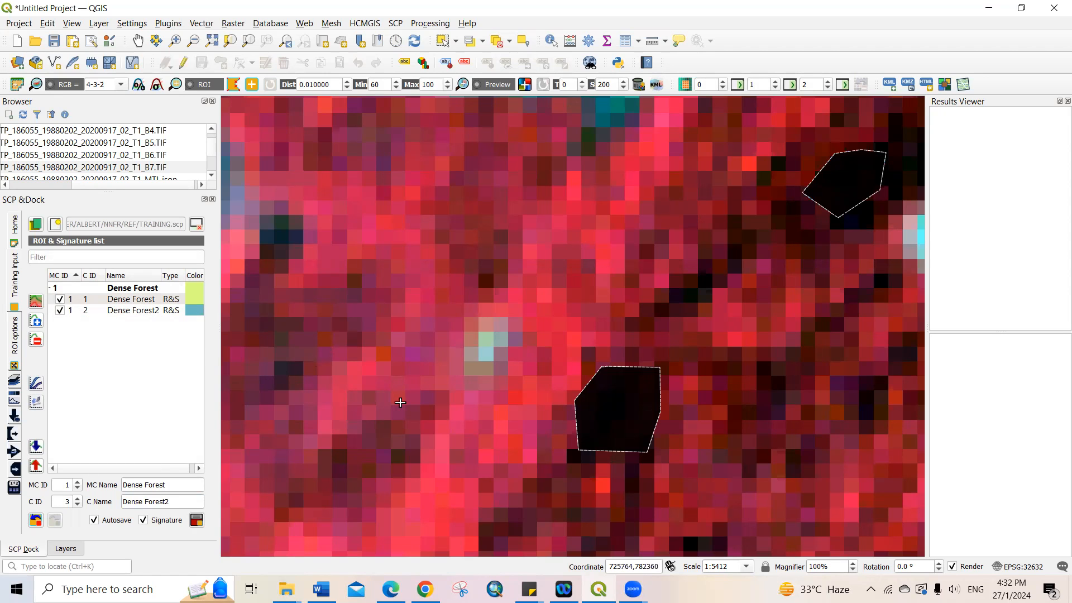
# - Set macroclass ID 2 and class ID 1, with both the macroclass and class names set to Moderate Forest
pyautogui.scroll(-1, 400, 403)
pyautogui.scroll(-1, 399, 402)
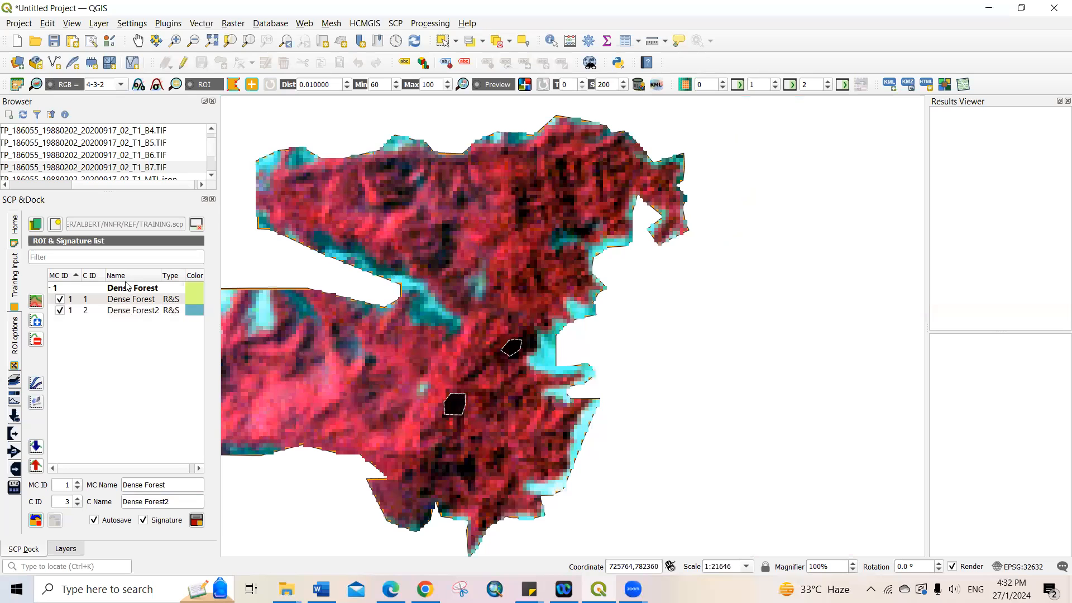
pyautogui.click(137, 41)
pyautogui.moveTo(370, 391); pyautogui.dragTo(544, 390)
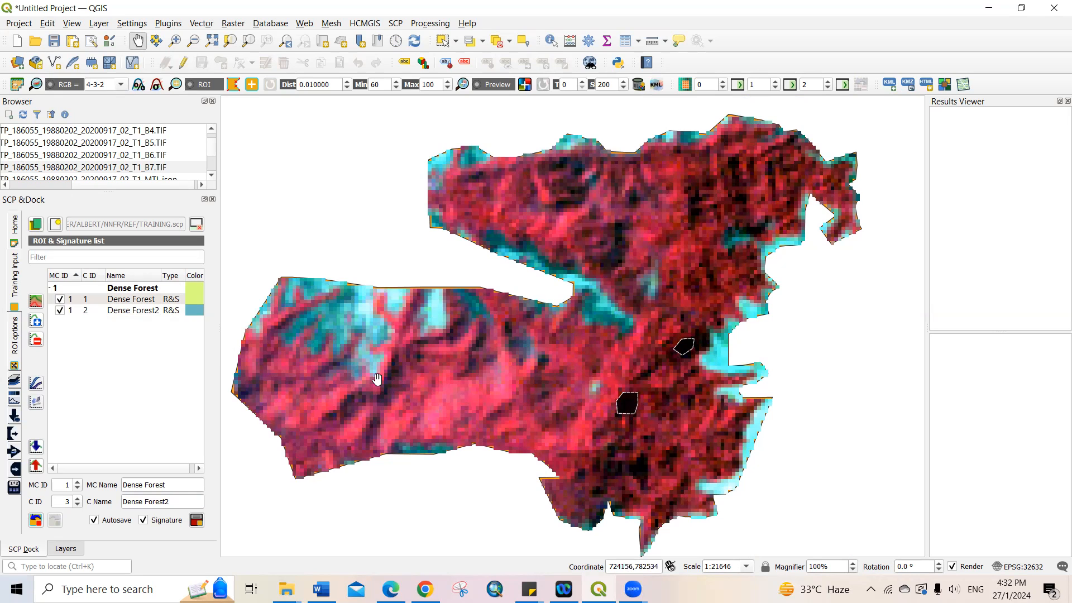
pyautogui.scroll(1, 406, 389)
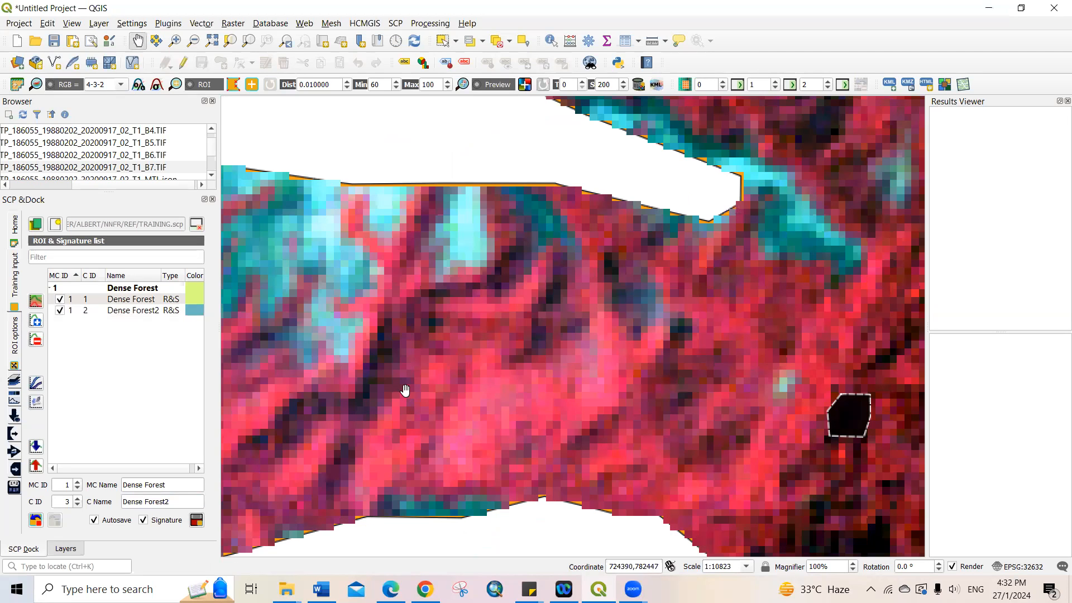
pyautogui.scroll(1, 406, 389)
pyautogui.moveTo(408, 414); pyautogui.dragTo(485, 389)
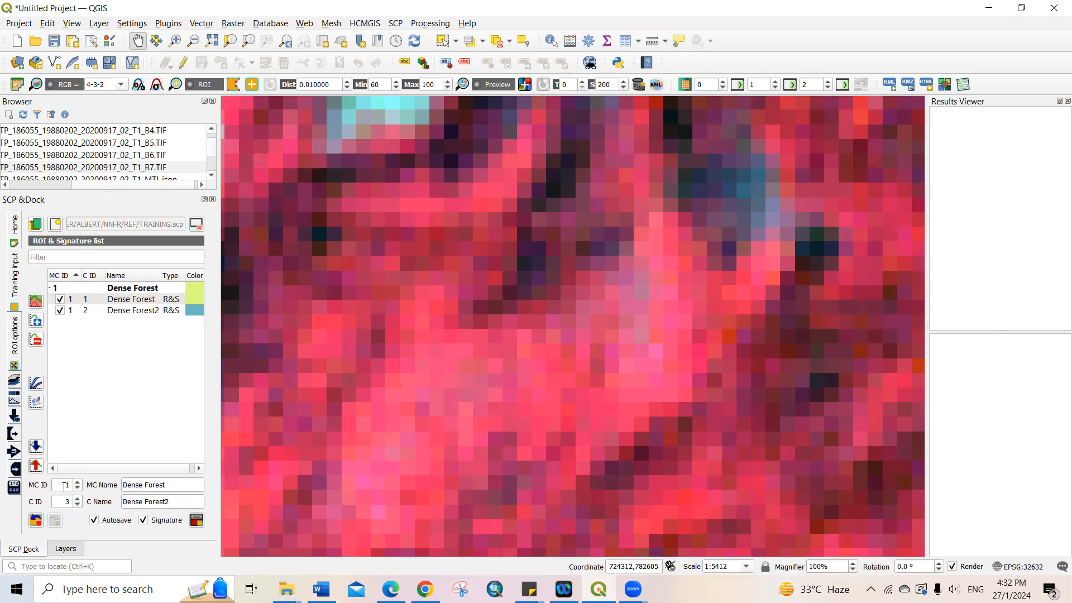
pyautogui.click(78, 483)
pyautogui.click(78, 505)
pyautogui.moveTo(164, 486); pyautogui.dragTo(122, 485)
pyautogui.click(146, 485)
pyautogui.write('Moderate')
pyautogui.moveTo(142, 501); pyautogui.dragTo(117, 505)
pyautogui.write('Moder')
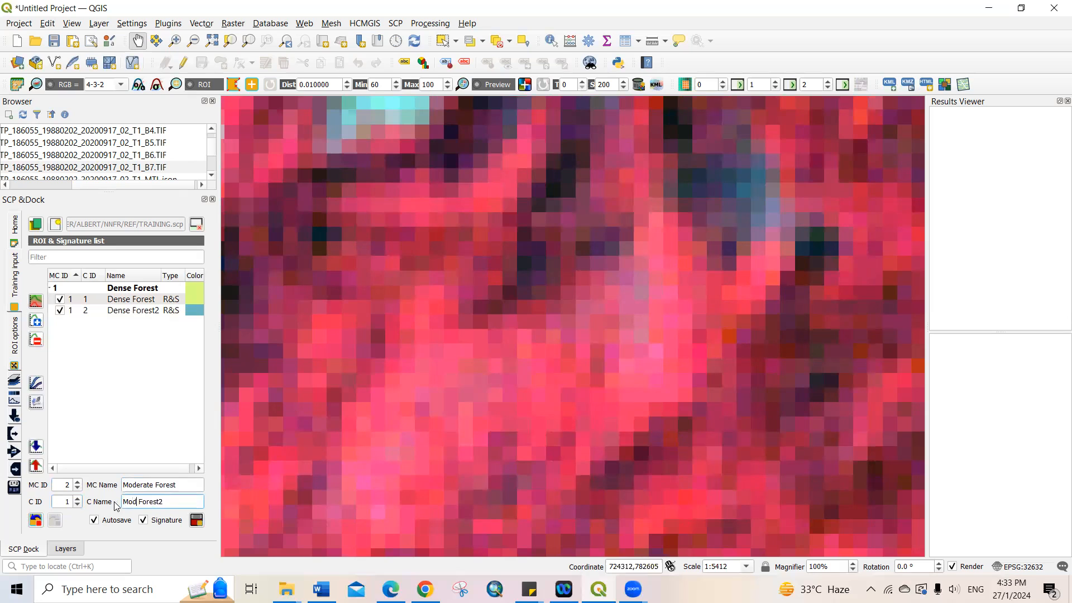
pyautogui.write('ate')
# - Draw an elongated ROI polygon over the bright pink area of the western block and save it to the training input
pyautogui.click(234, 85)
pyautogui.click(433, 367)
pyautogui.click(393, 405)
pyautogui.click(370, 459)
pyautogui.click(395, 473)
pyautogui.click(442, 441)
pyautogui.click(480, 402)
pyautogui.click(506, 380)
pyautogui.click(503, 358)
pyautogui.click(454, 354)
pyautogui.rightClick(442, 360)
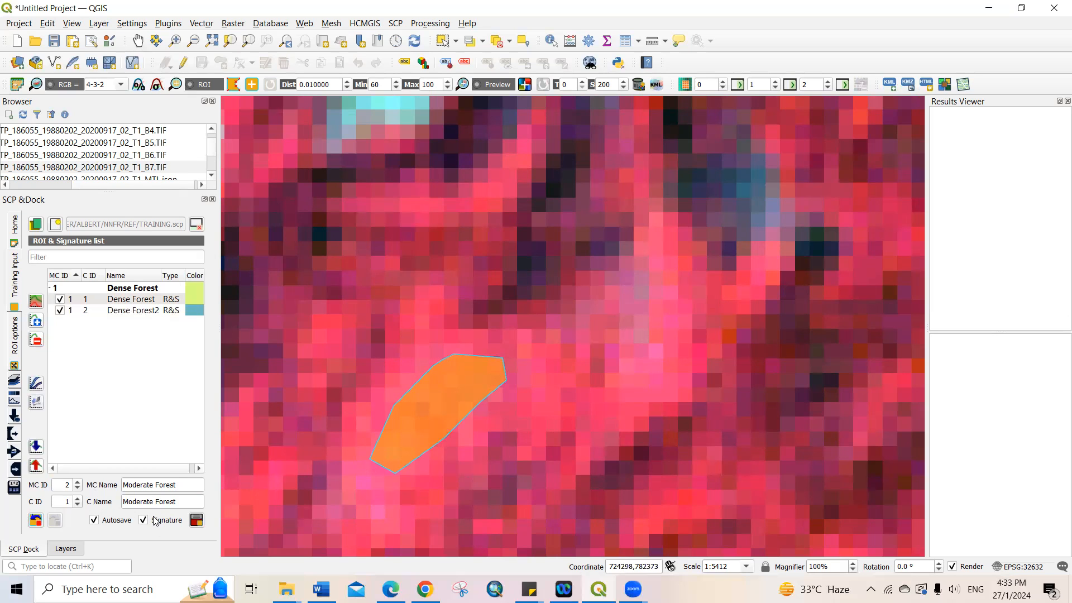
pyautogui.click(196, 521)
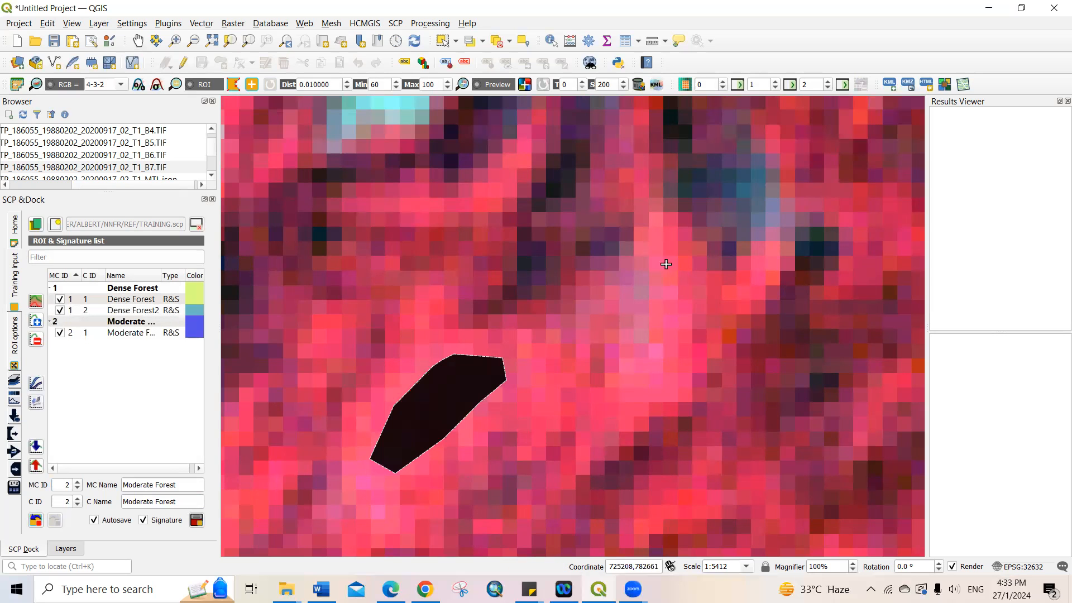
# - Draw another ROI polygon over the pink pixels northeast of the first Moderate Forest sample and save it as Moderate Forest2
pyautogui.click(615, 306)
pyautogui.click(591, 347)
pyautogui.click(624, 367)
pyautogui.click(702, 320)
pyautogui.click(725, 286)
pyautogui.click(710, 264)
pyautogui.click(667, 262)
pyautogui.rightClick(667, 269)
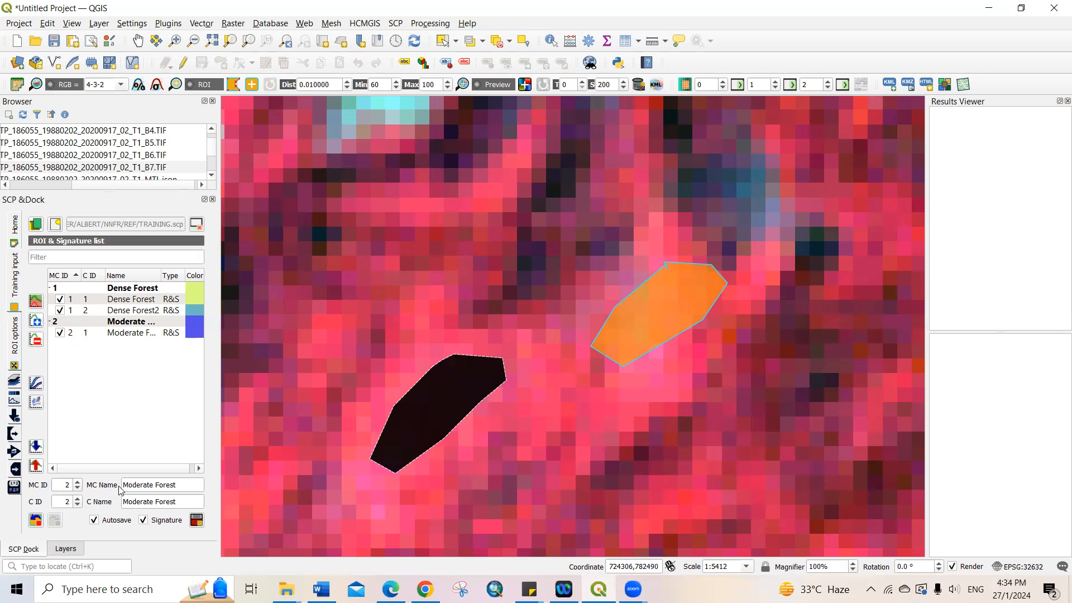
pyautogui.click(181, 501)
pyautogui.click(196, 520)
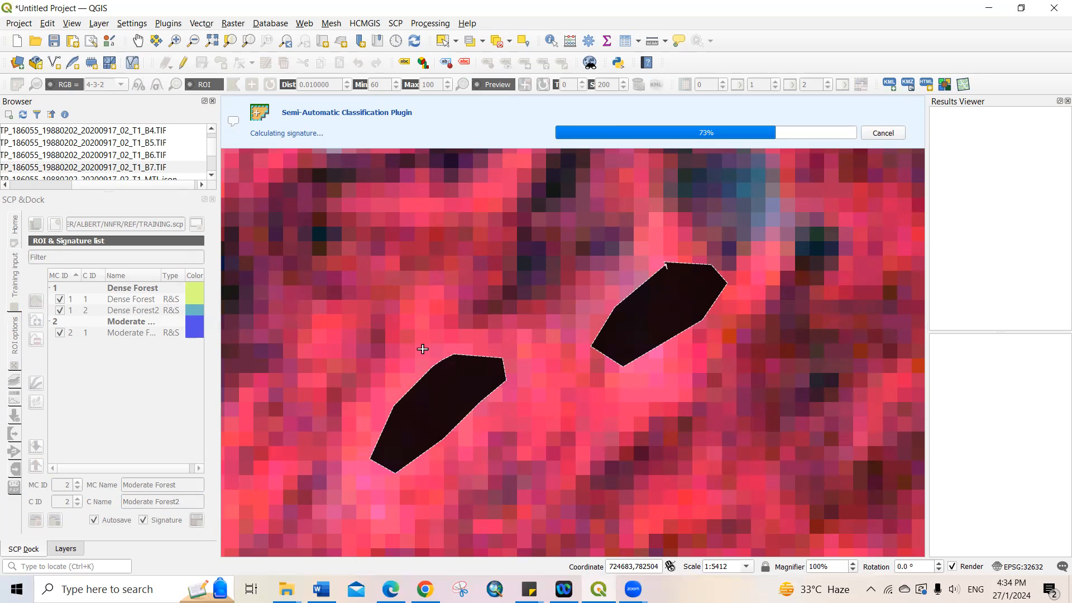
# - Examine the cyan patches along the northern boundary of the western block and near the notch as open land candidates
pyautogui.scroll(1, 450, 349)
pyautogui.scroll(-4, 449, 349)
pyautogui.scroll(2, 450, 349)
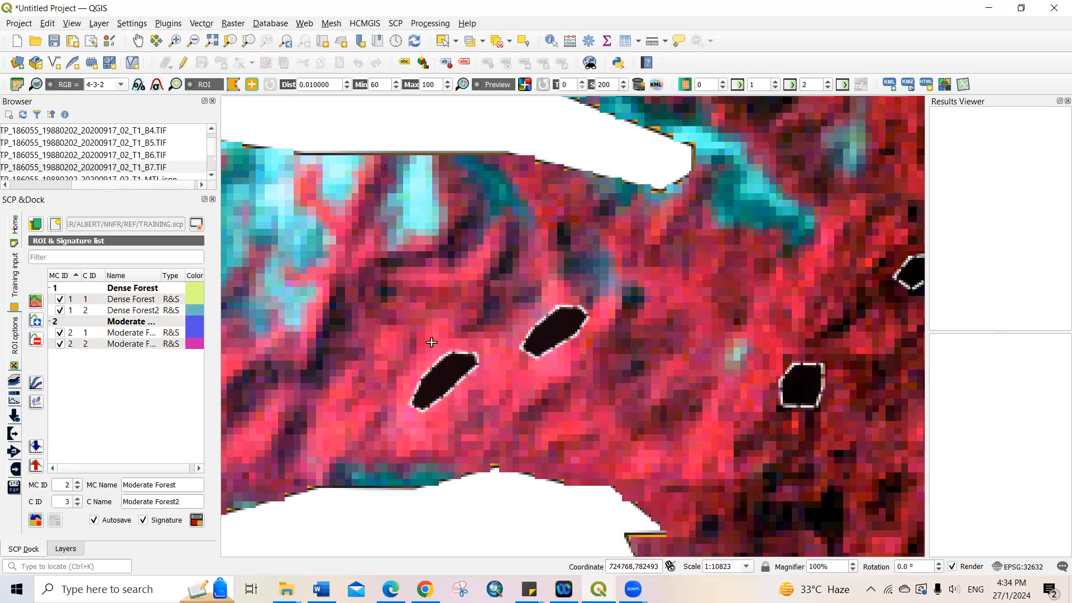
pyautogui.click(138, 42)
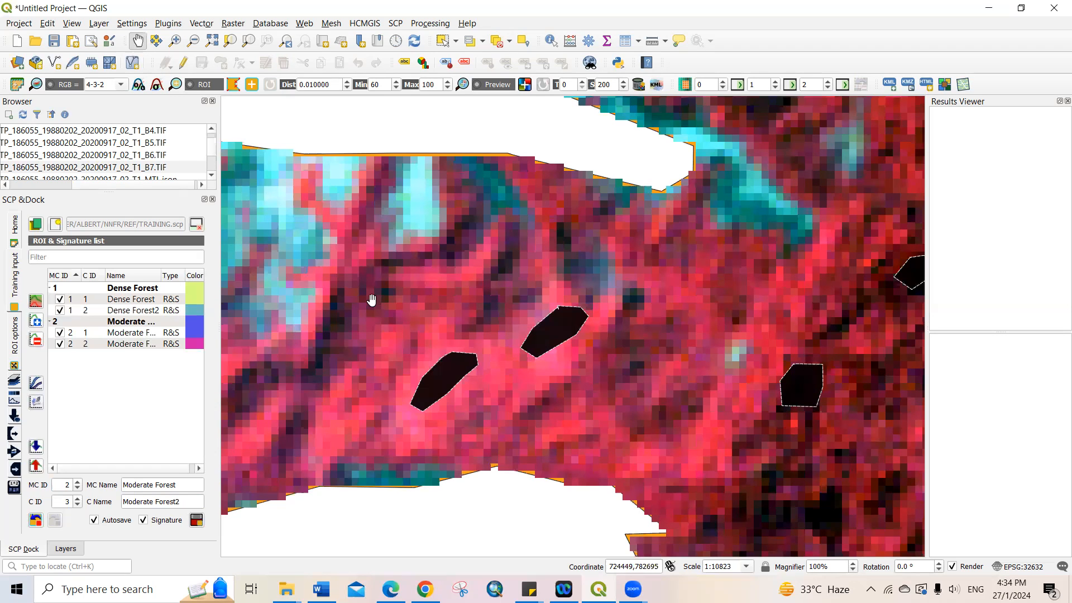
pyautogui.moveTo(372, 300); pyautogui.dragTo(530, 377)
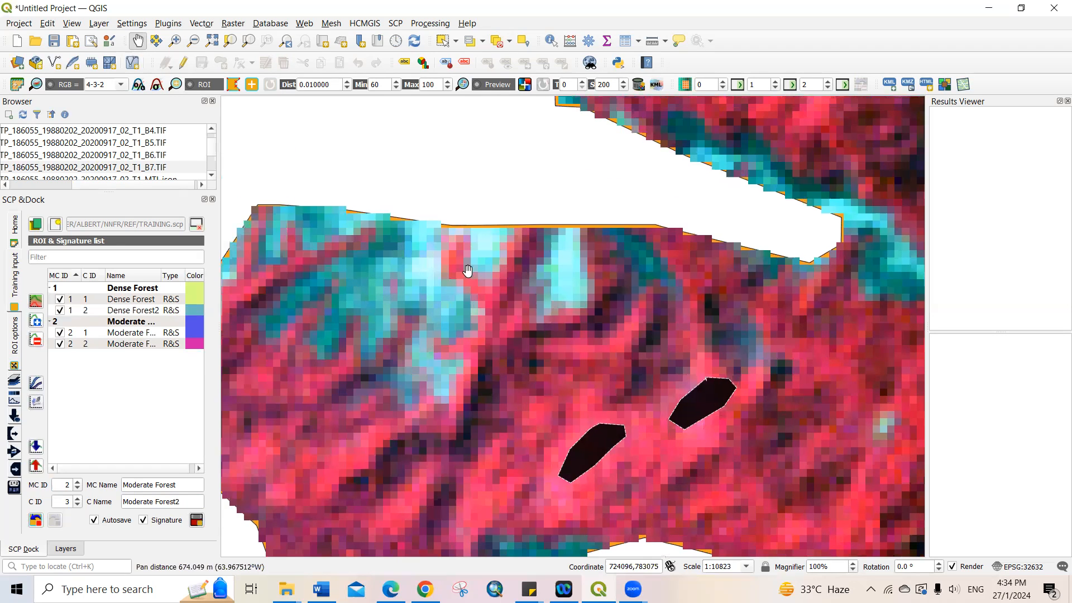
pyautogui.moveTo(446, 279); pyautogui.dragTo(447, 328)
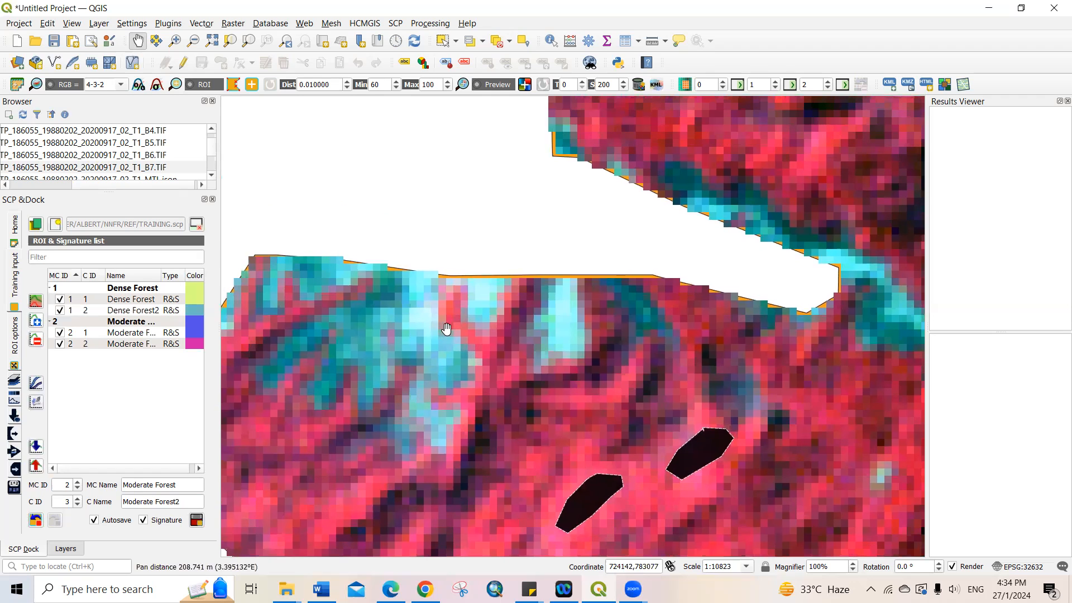
pyautogui.moveTo(535, 331); pyautogui.dragTo(467, 346)
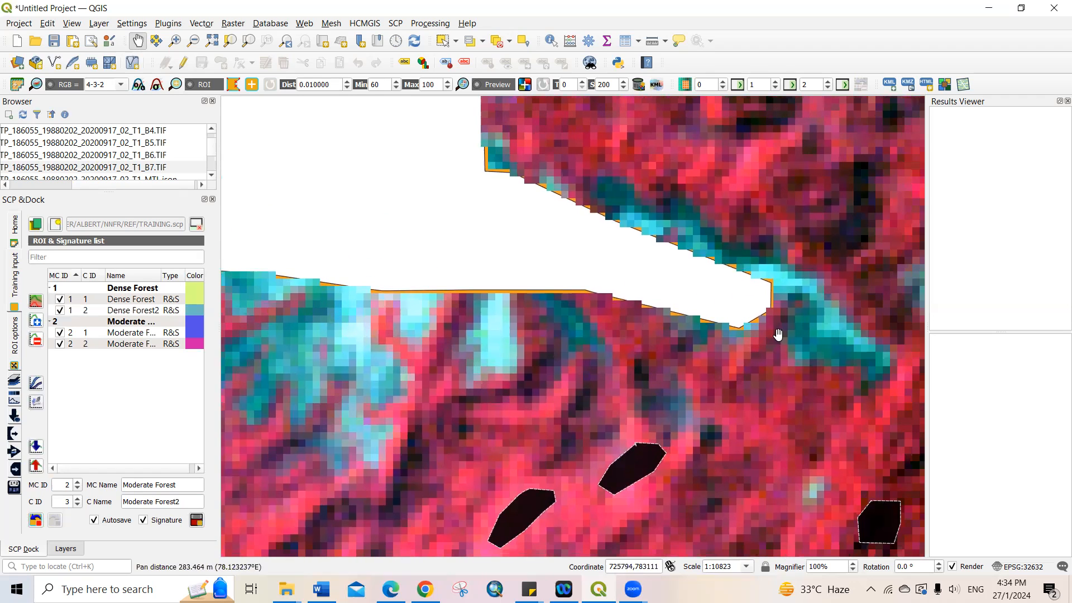
pyautogui.moveTo(807, 333); pyautogui.dragTo(797, 304)
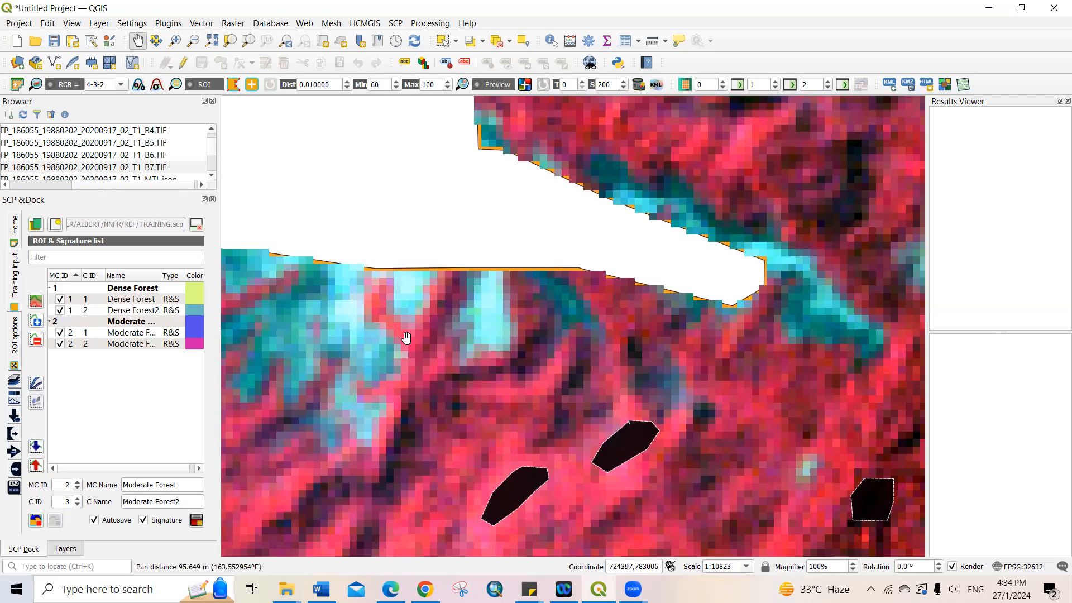
pyautogui.moveTo(317, 350); pyautogui.dragTo(373, 347)
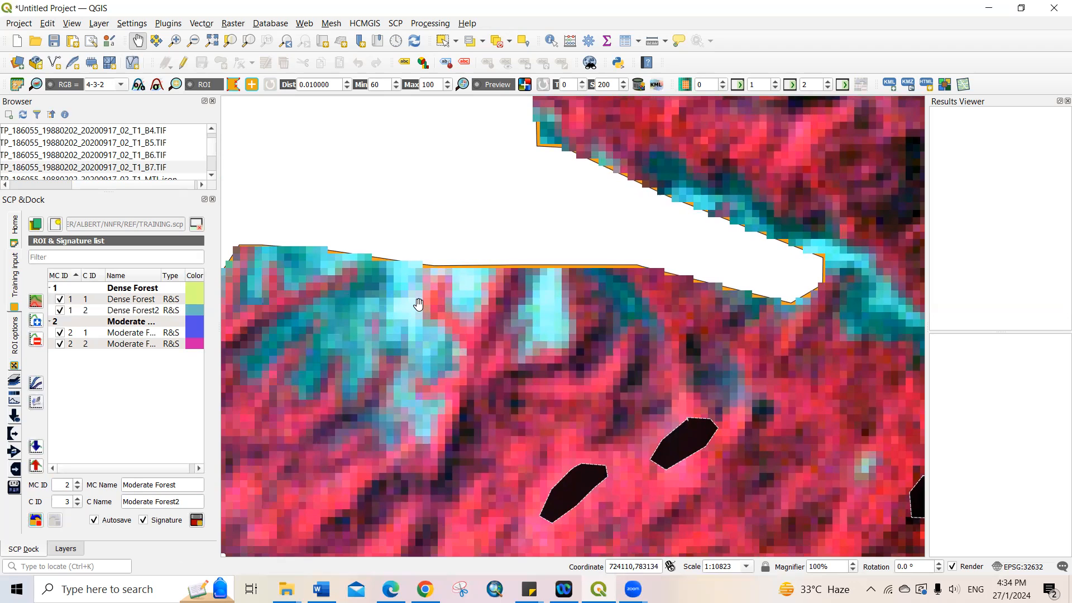
pyautogui.moveTo(882, 307); pyautogui.dragTo(854, 290)
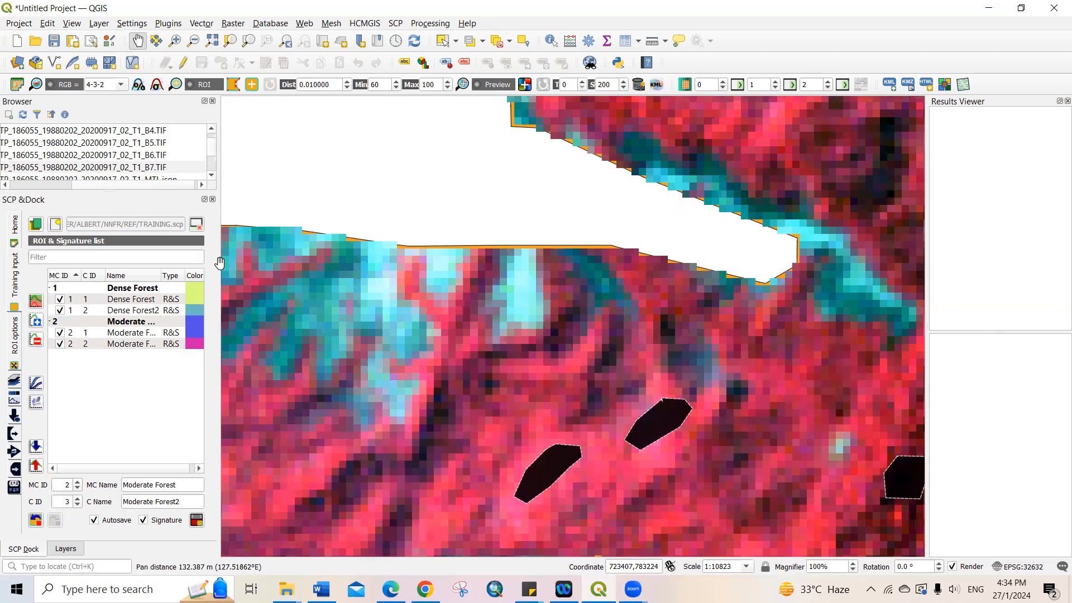
pyautogui.moveTo(300, 335); pyautogui.dragTo(301, 355)
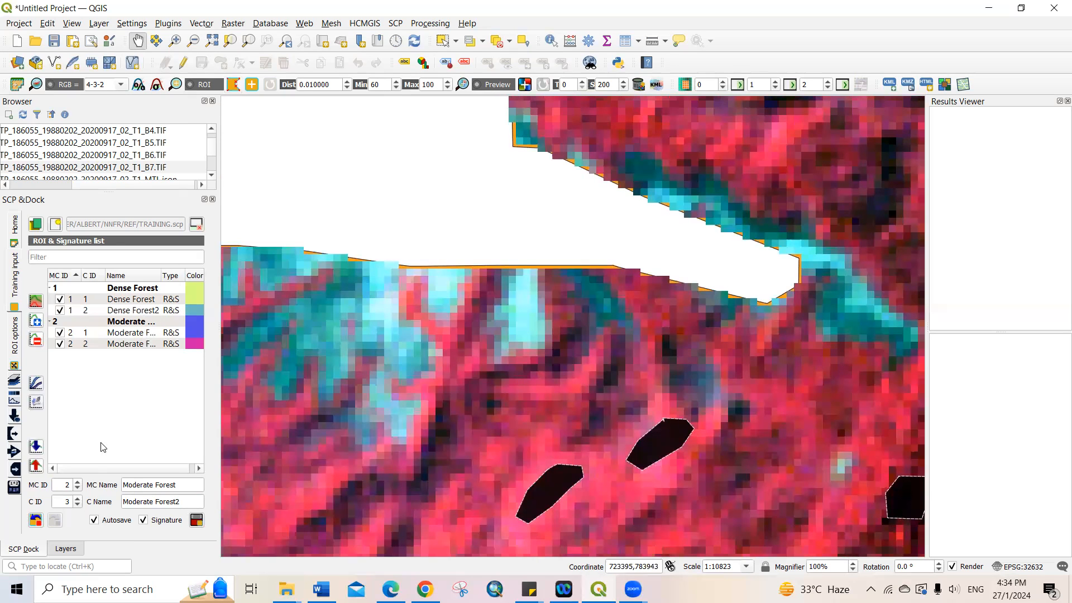
# - Set macroclass ID 3 and class ID 1, with both the macroclass and class names set to Open Land
pyautogui.click(78, 482)
pyautogui.click(78, 505)
pyautogui.click(78, 505)
pyautogui.tripleClick(173, 485)
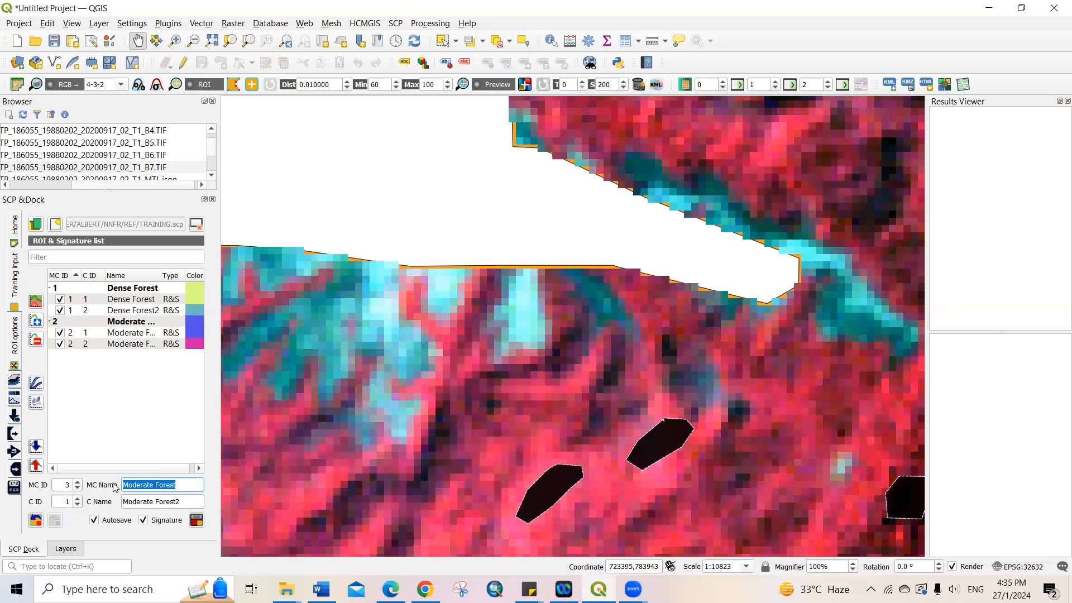
pyautogui.write('Open Land')
pyautogui.tripleClick(187, 502)
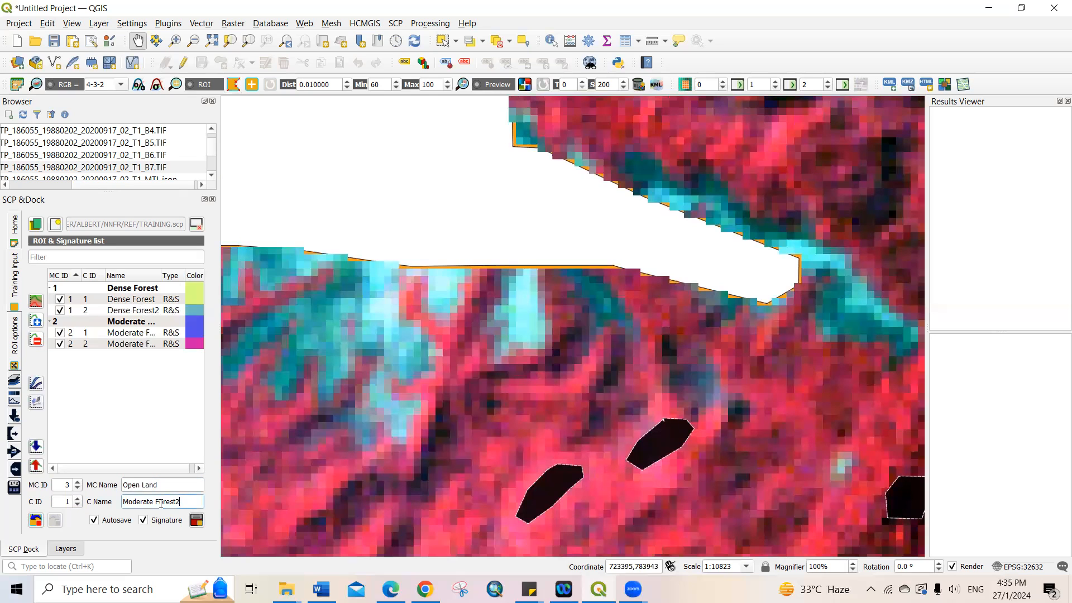
pyautogui.write('Open Land')
# - Draw an ROI polygon over the cyan area below the western block's northern boundary and save it to the training input
pyautogui.click(235, 85)
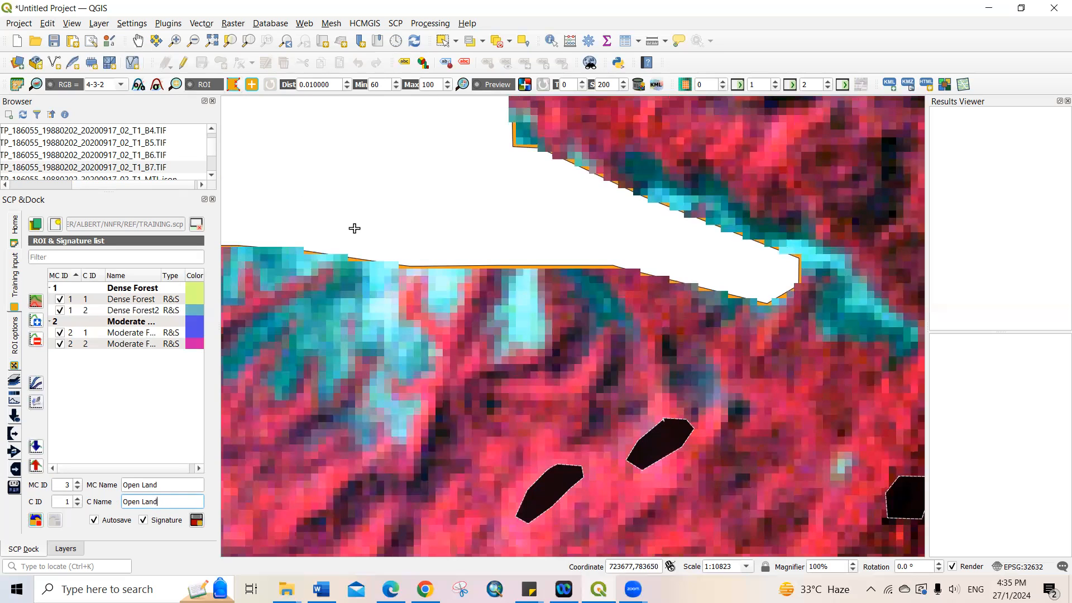
pyautogui.click(310, 308)
pyautogui.click(331, 334)
pyautogui.click(344, 309)
pyautogui.click(363, 305)
pyautogui.click(387, 305)
pyautogui.click(391, 284)
pyautogui.click(388, 273)
pyautogui.click(369, 272)
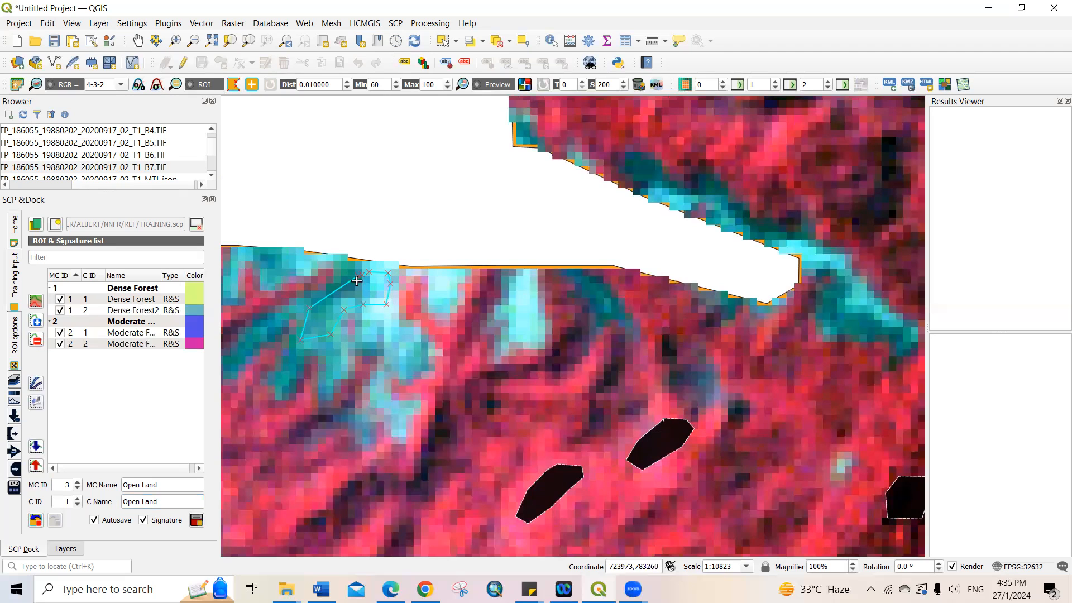
pyautogui.click(360, 275)
pyautogui.rightClick(362, 276)
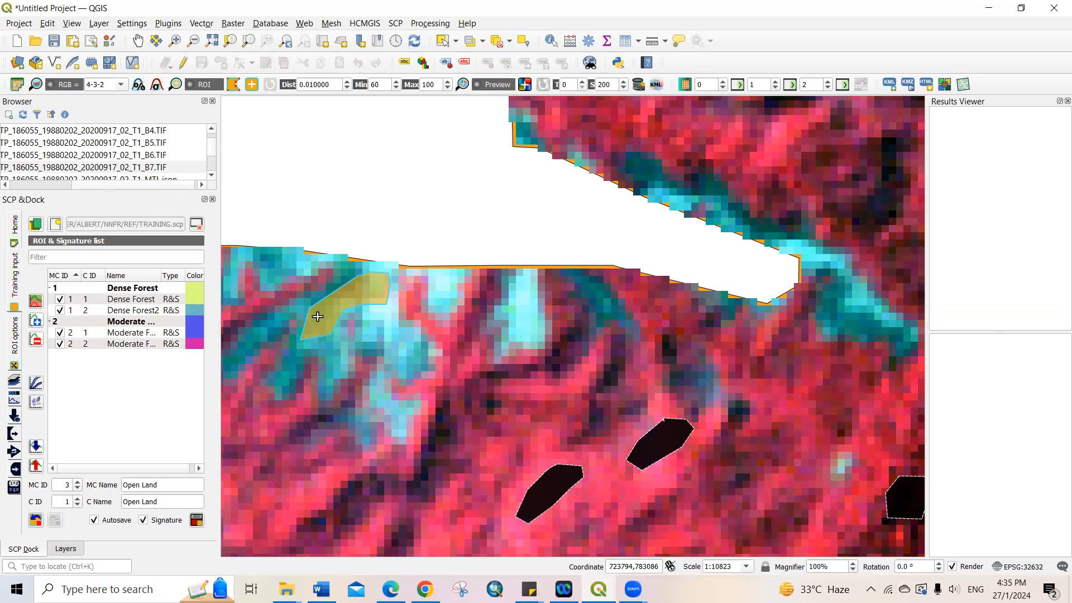
pyautogui.click(203, 522)
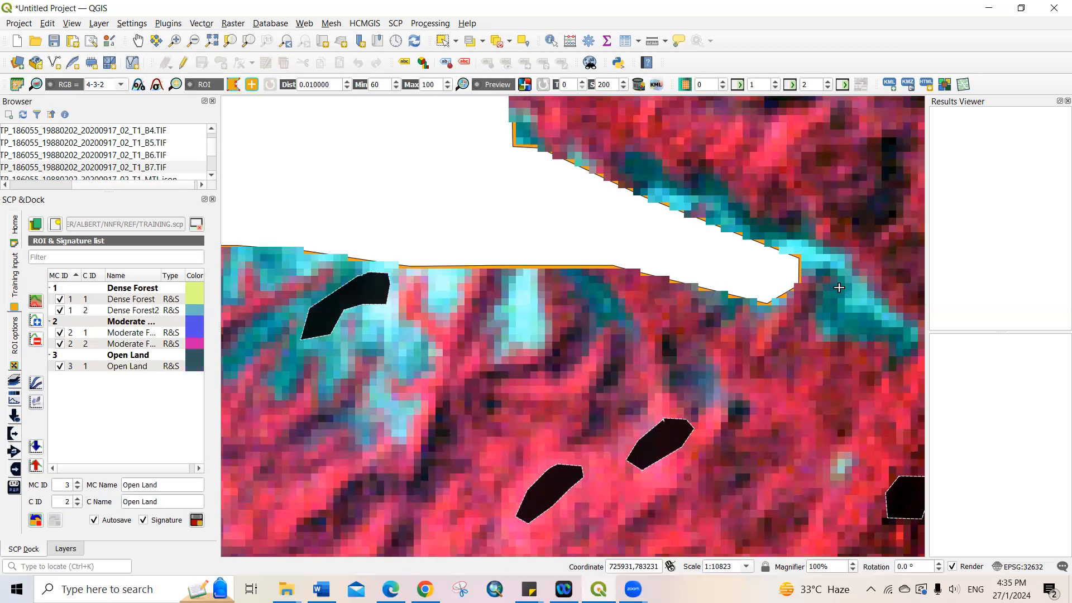
# - Draw an ROI polygon over the teal patch southeast of the notch's eastern tip and save it as Open Land2
pyautogui.click(855, 284)
pyautogui.click(833, 311)
pyautogui.click(848, 324)
pyautogui.click(894, 330)
pyautogui.click(895, 316)
pyautogui.click(870, 296)
pyautogui.rightClick(855, 284)
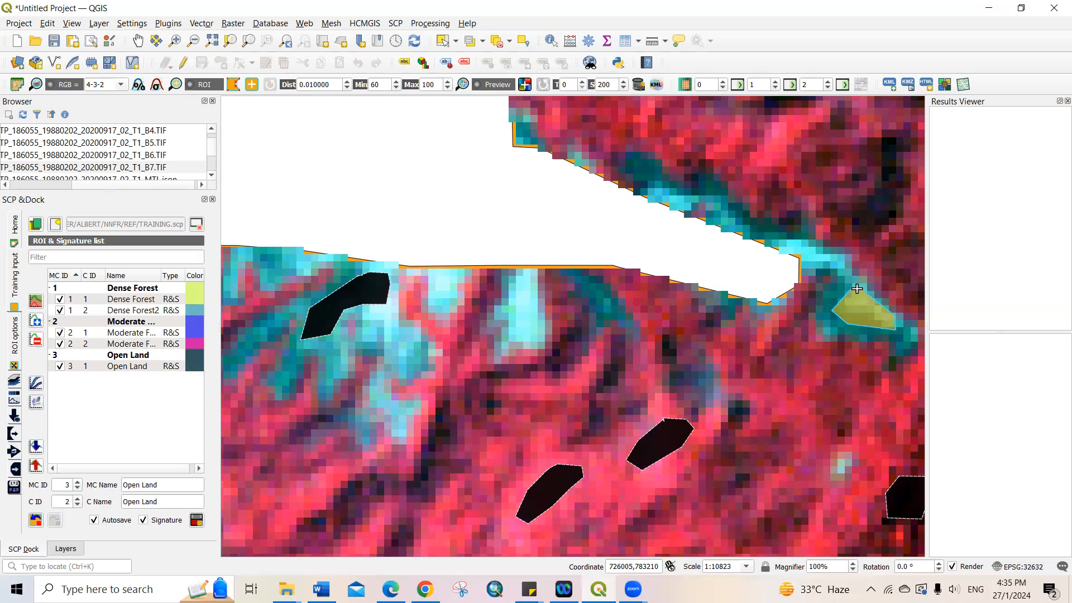
pyautogui.click(170, 502)
pyautogui.write('2')
pyautogui.click(197, 521)
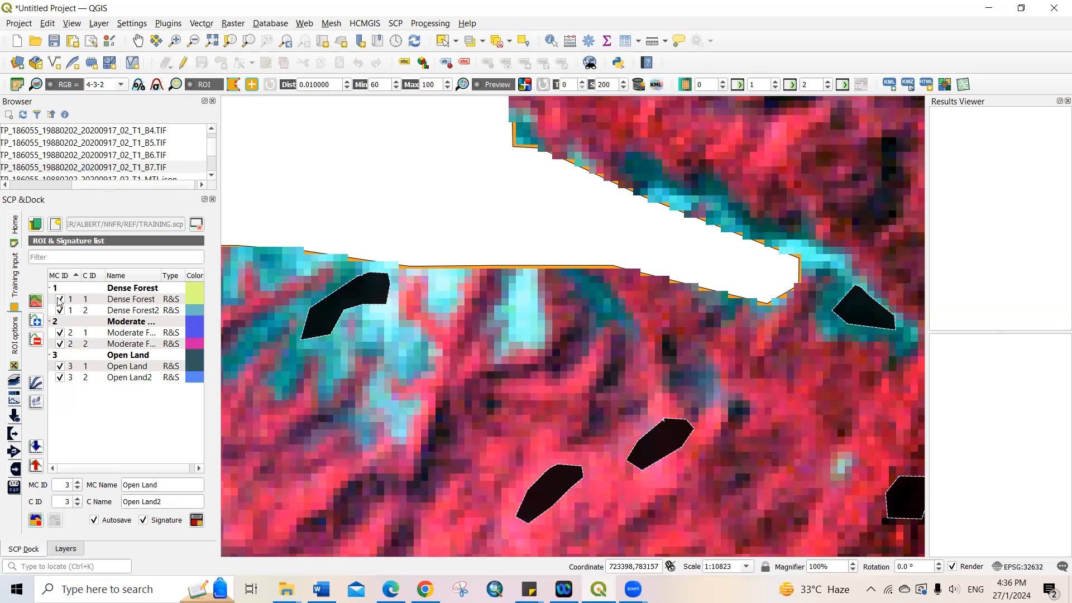
# - Merge the Dense Forest and Dense Forest2 signatures into one signature
pyautogui.click(105, 303)
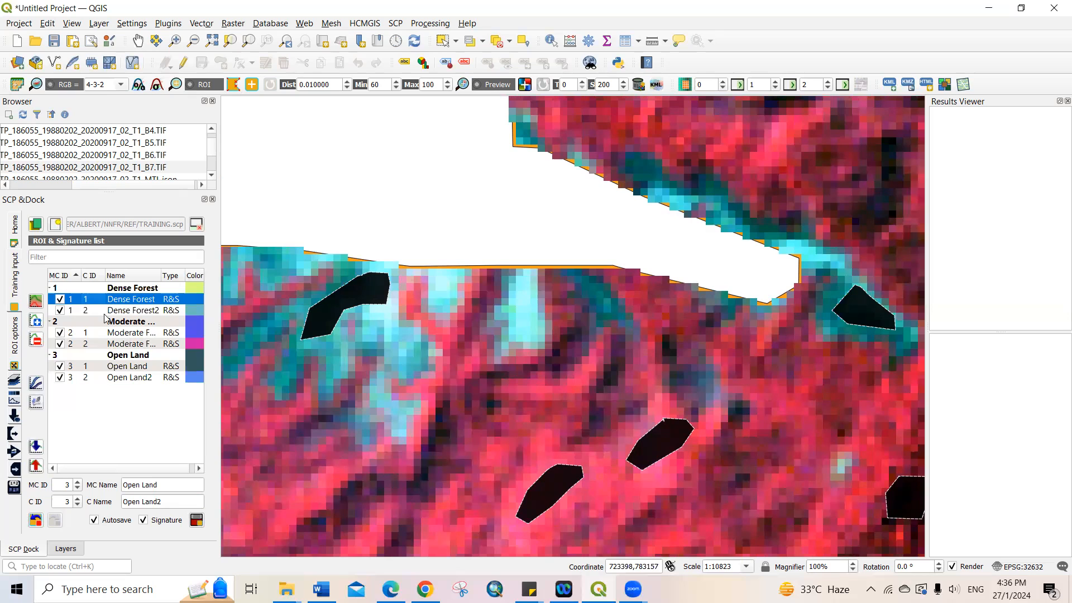
pyautogui.keyDown('shift'); pyautogui.click(114, 311); pyautogui.keyUp('shift')
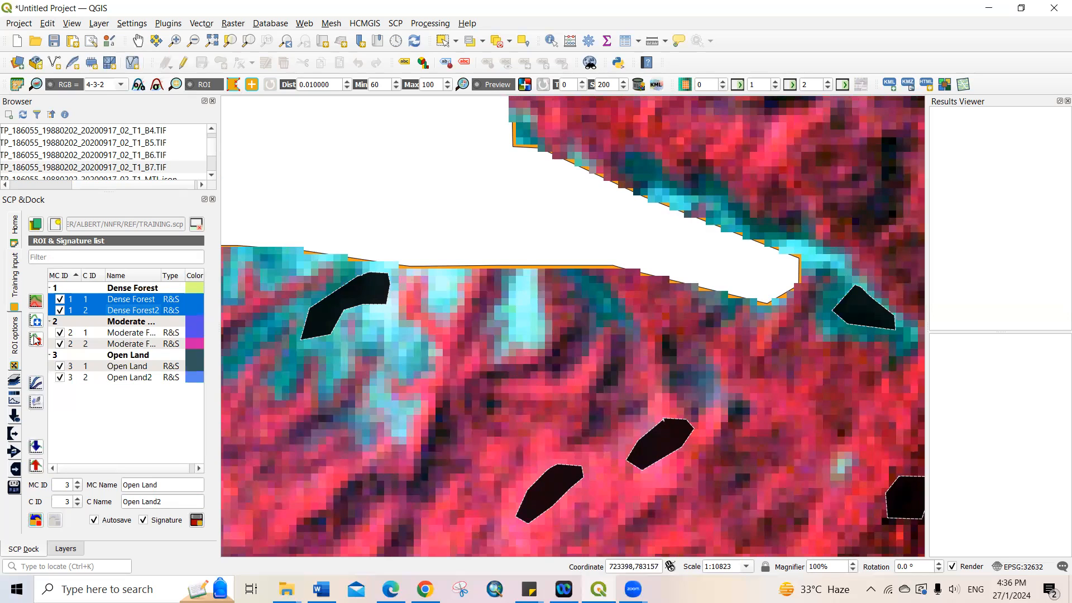
pyautogui.click(35, 303)
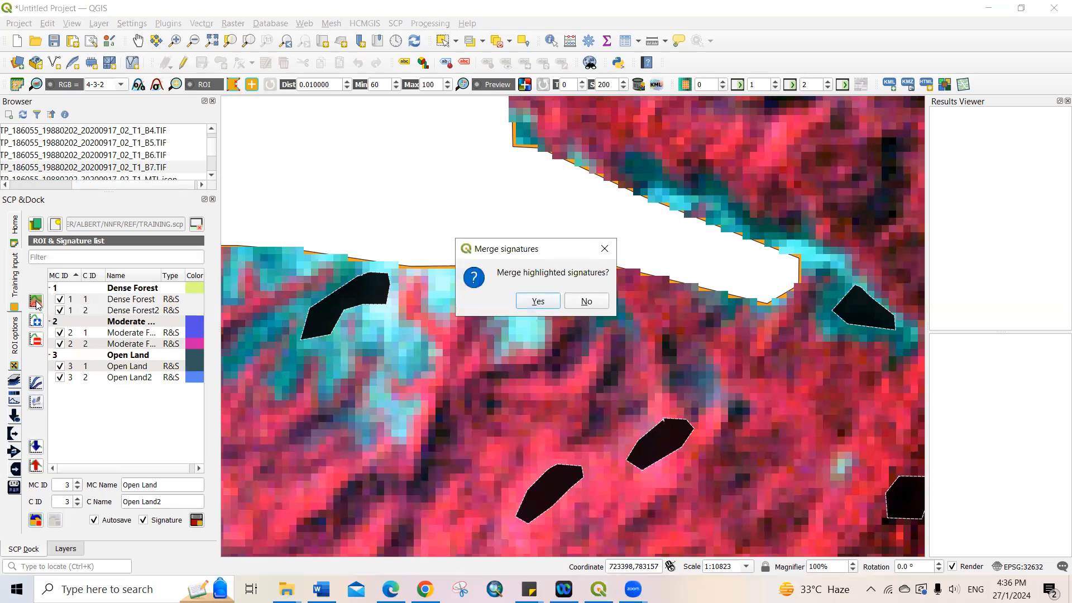
pyautogui.click(535, 302)
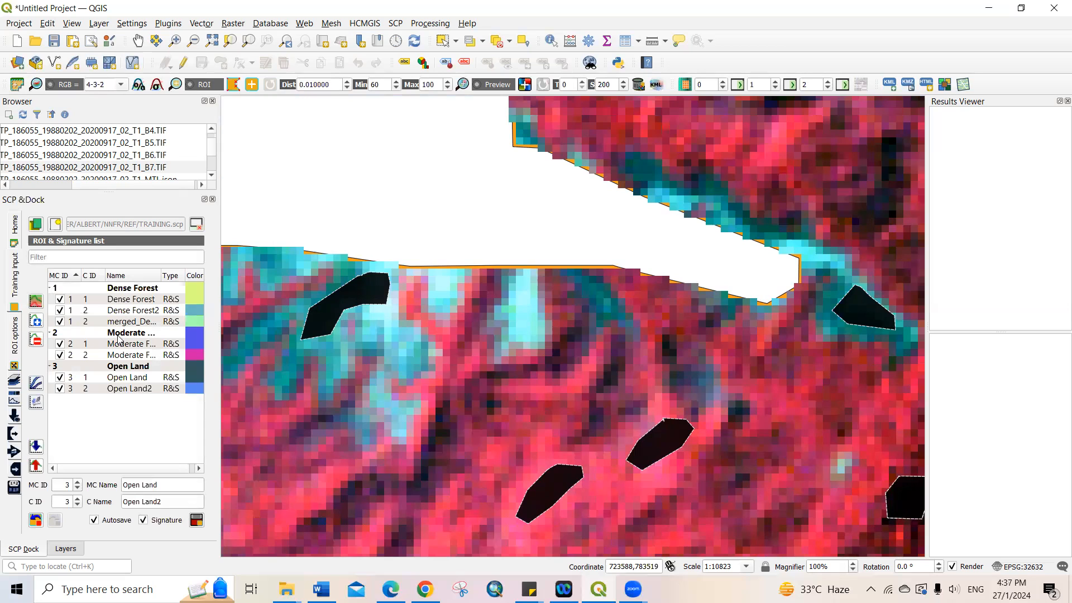
# - Delete the original Dense Forest and Dense Forest2 entries from the signature list, keeping the merged one
pyautogui.click(113, 313)
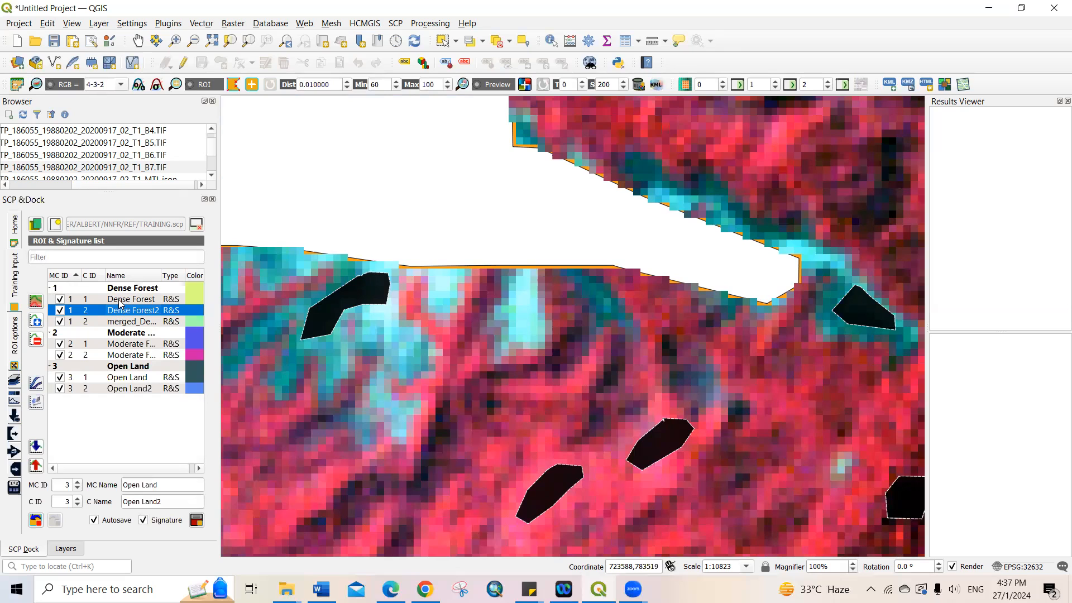
pyautogui.keyDown('ctrl'); pyautogui.click(121, 300); pyautogui.keyUp('ctrl')
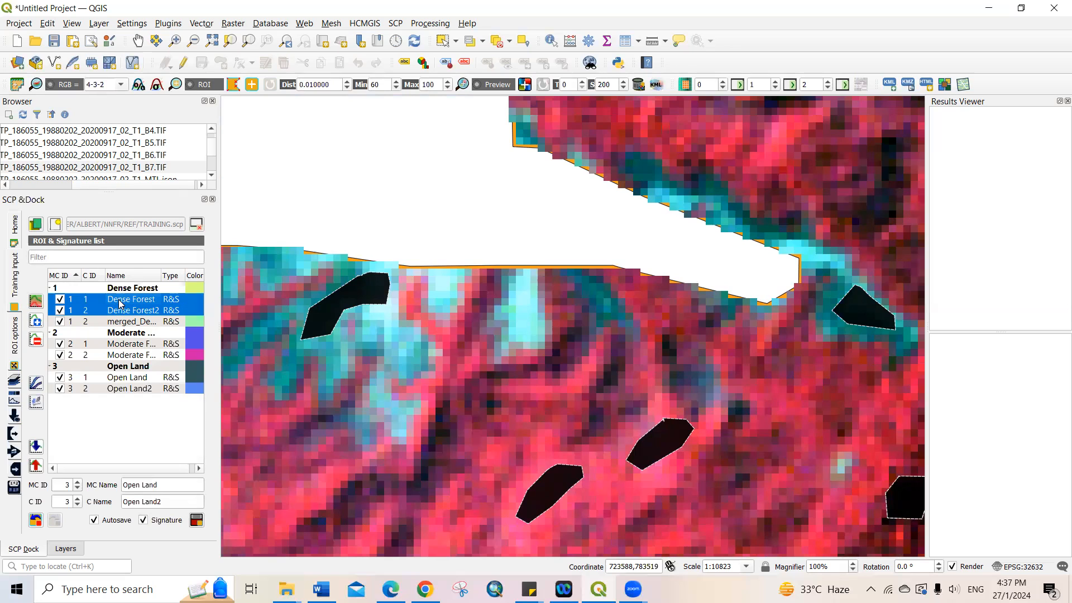
pyautogui.click(36, 340)
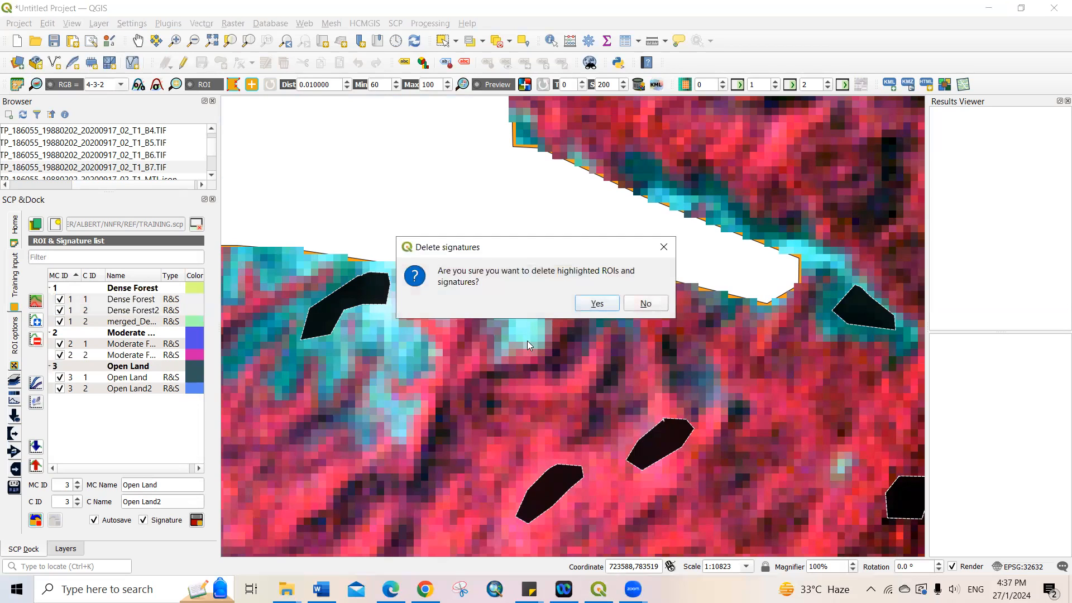
pyautogui.click(596, 306)
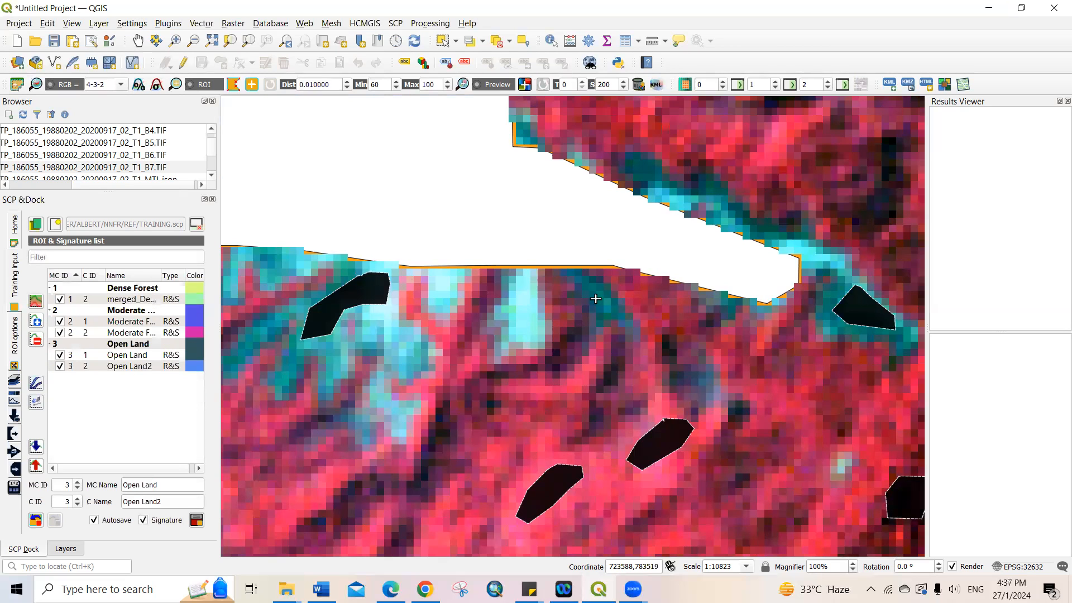
# - Merge the two Moderate Forest signatures of macroclass 2 into one signature
pyautogui.click(129, 322)
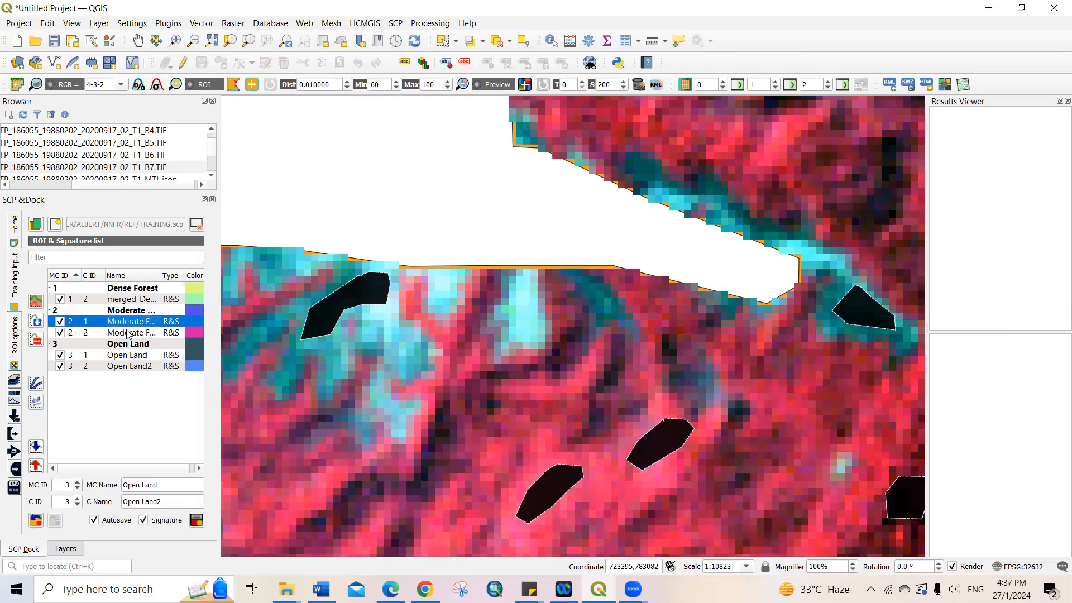
pyautogui.keyDown('shift'); pyautogui.click(128, 333); pyautogui.keyUp('shift')
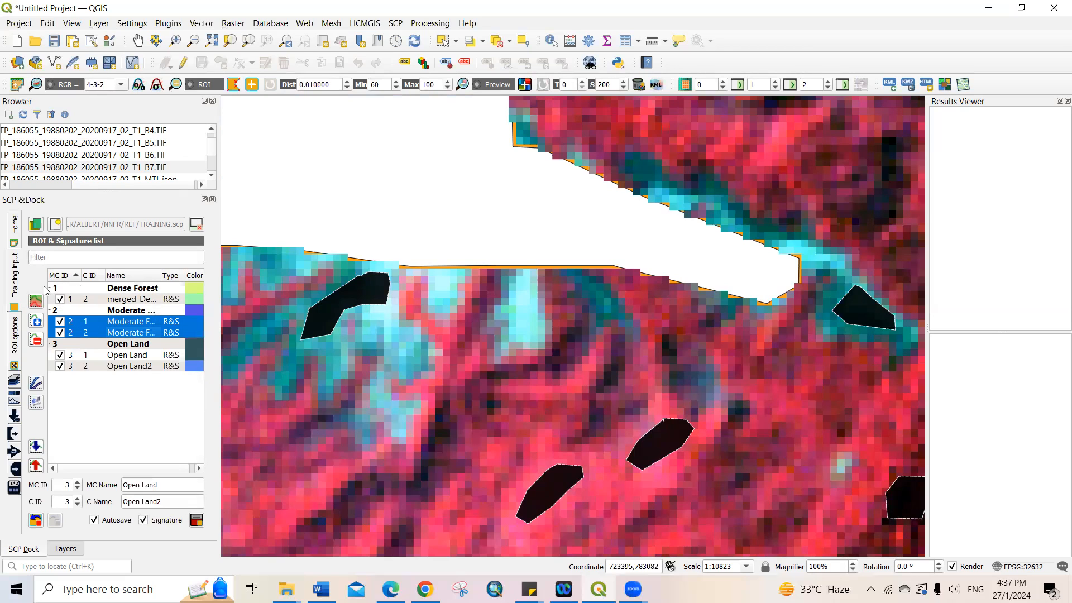
pyautogui.click(36, 303)
pyautogui.click(539, 303)
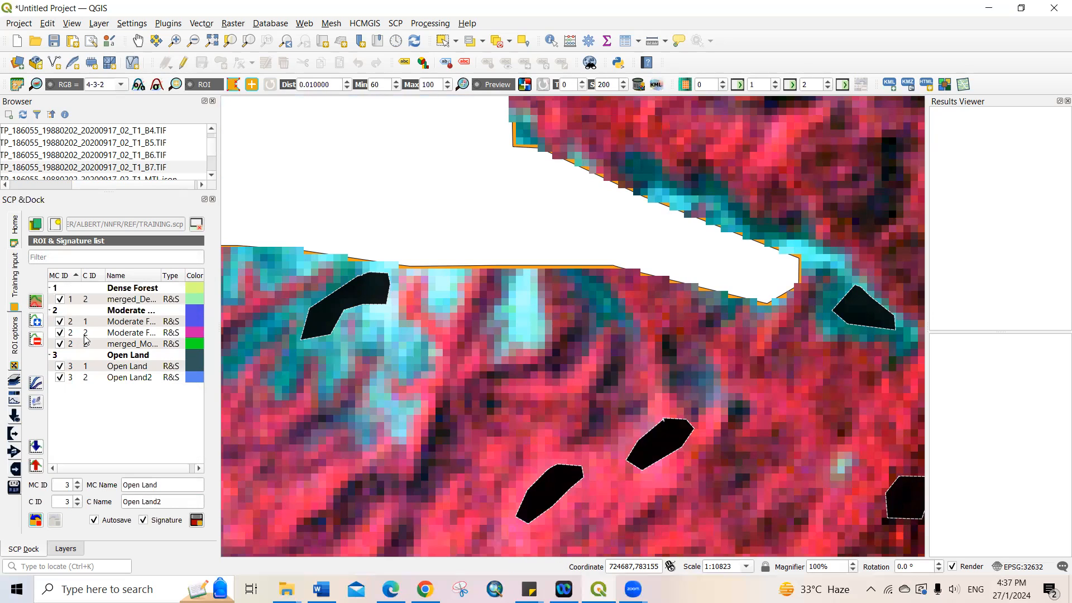
# - Delete the two original Moderate Forest entries from the signature list, keeping the merged one
pyautogui.click(93, 338)
pyautogui.keyDown('ctrl'); pyautogui.click(126, 323); pyautogui.keyUp('ctrl')
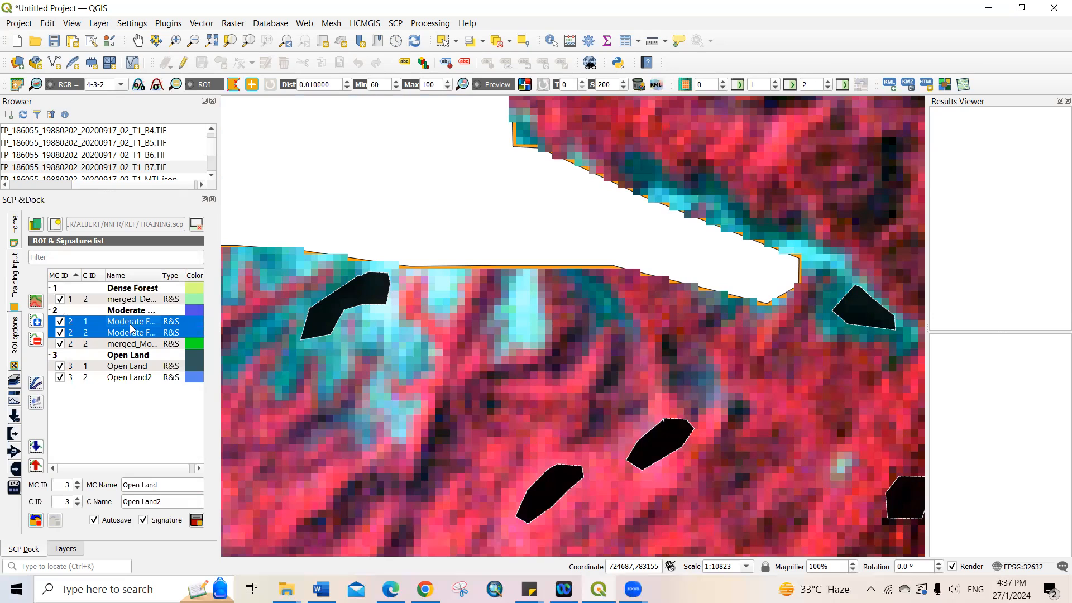
pyautogui.click(35, 339)
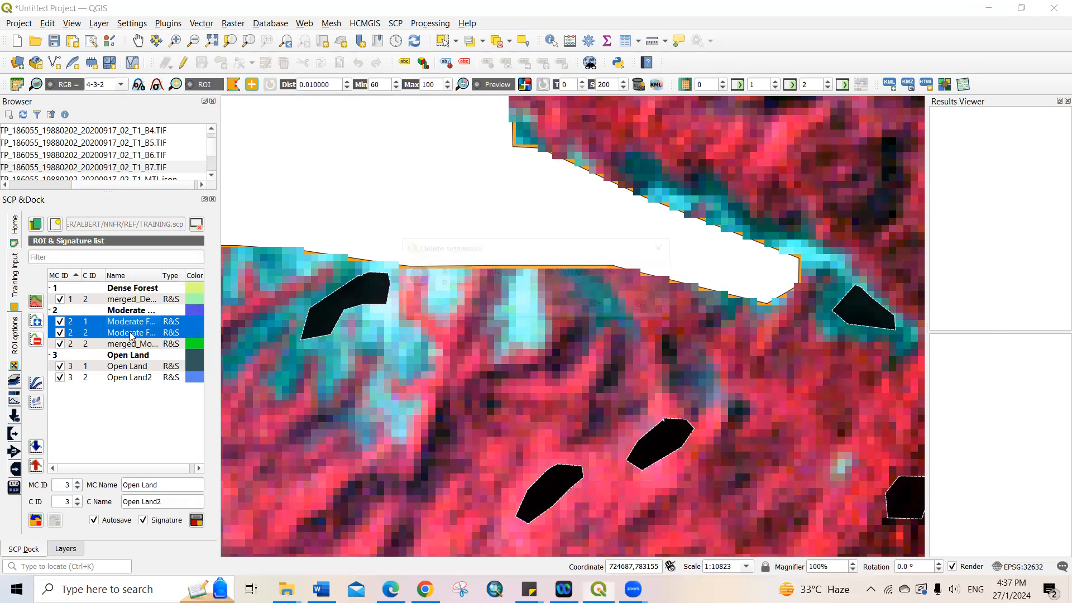
pyautogui.click(587, 305)
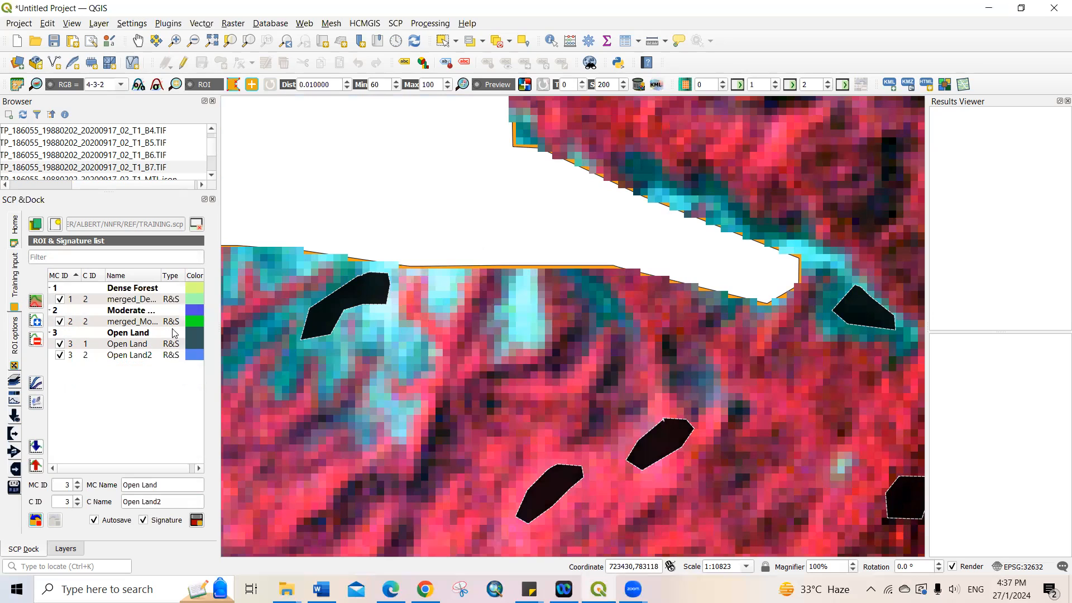
# - Merge the Open Land and Open Land2 signatures into one signature
pyautogui.click(124, 346)
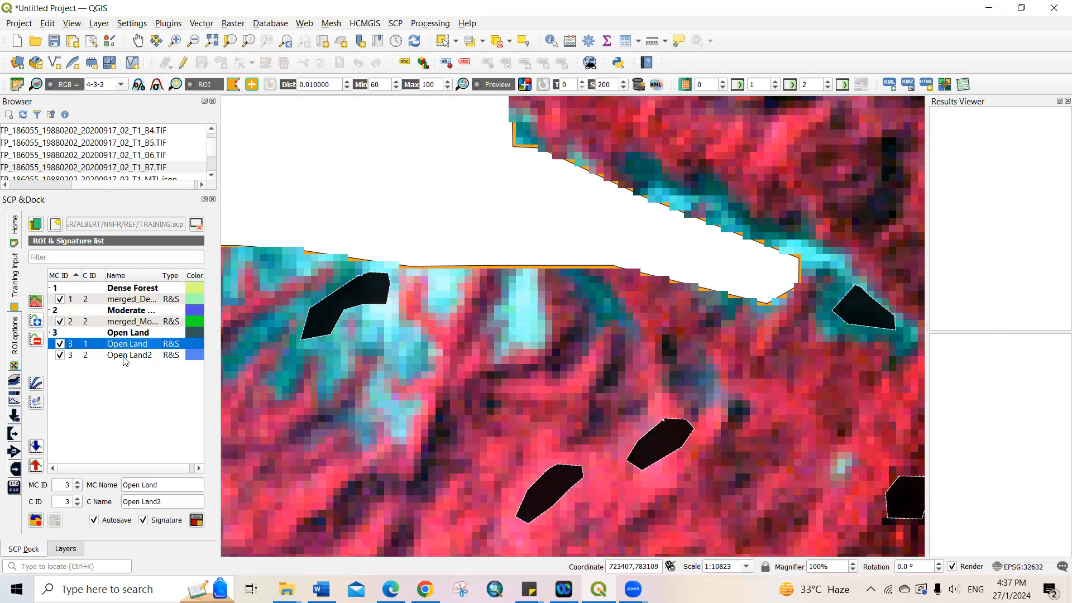
pyautogui.keyDown('ctrl'); pyautogui.click(125, 361); pyautogui.keyUp('ctrl')
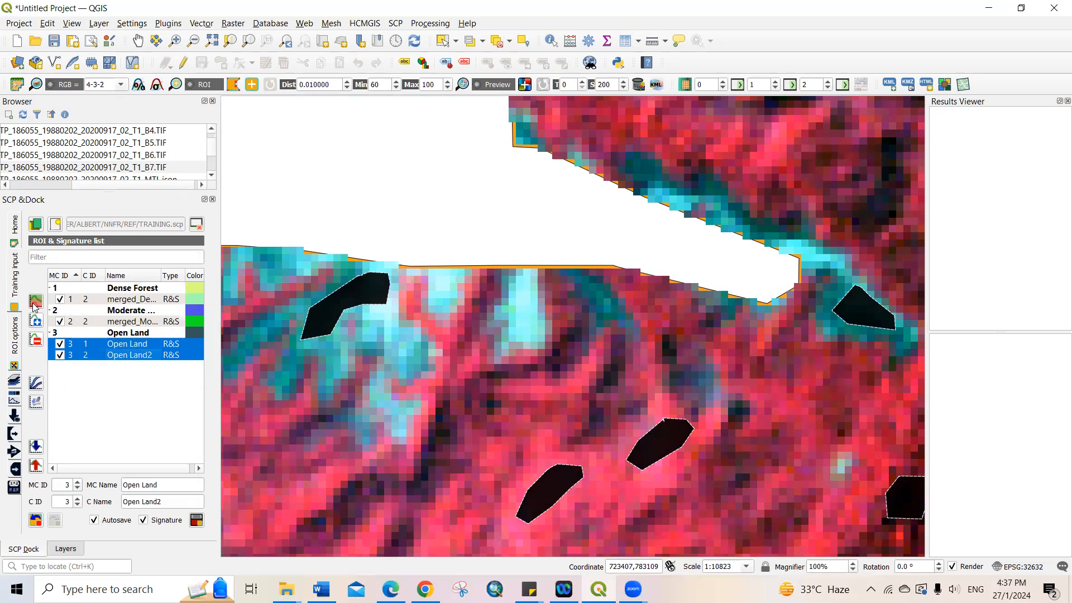
pyautogui.click(36, 320)
pyautogui.click(536, 302)
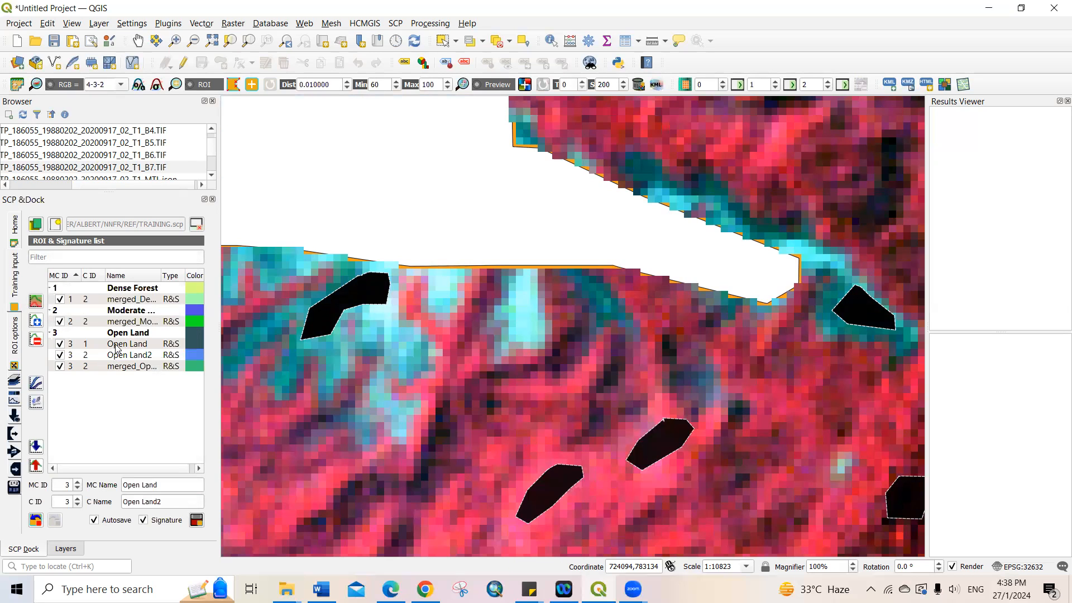
# - Delete the original Open Land and Open Land2 entries from the signature list, keeping the merged one
pyautogui.click(116, 345)
pyautogui.keyDown('shift'); pyautogui.click(116, 357); pyautogui.keyUp('shift')
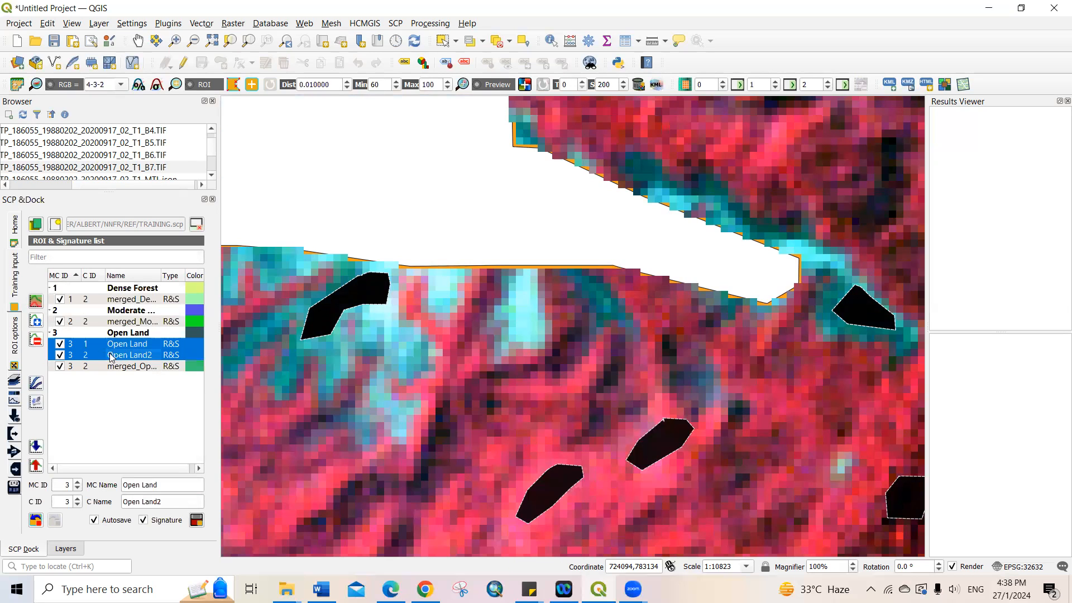
pyautogui.click(37, 344)
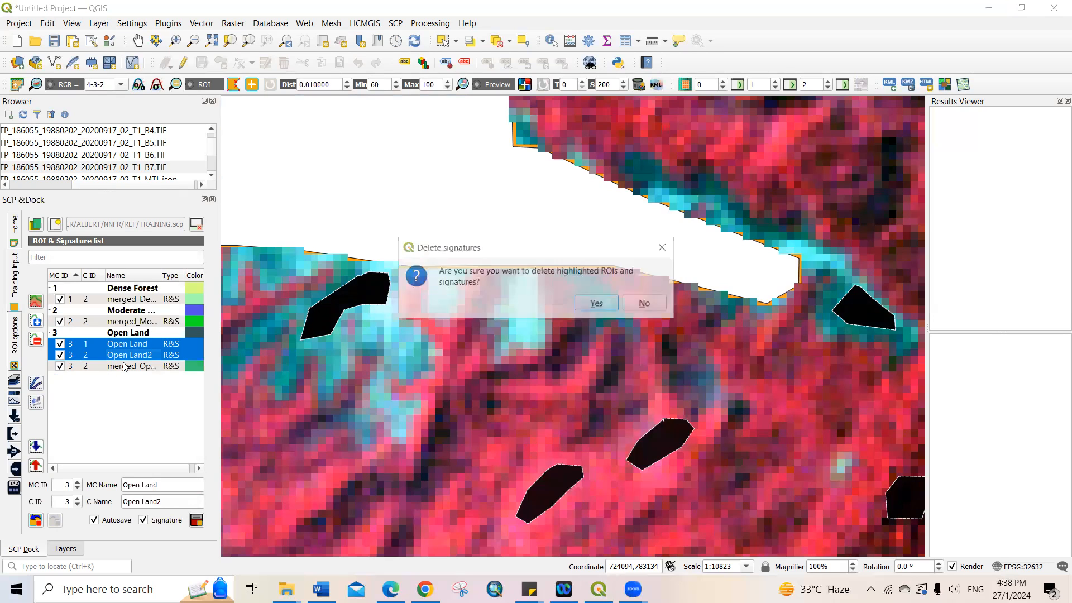
pyautogui.click(589, 305)
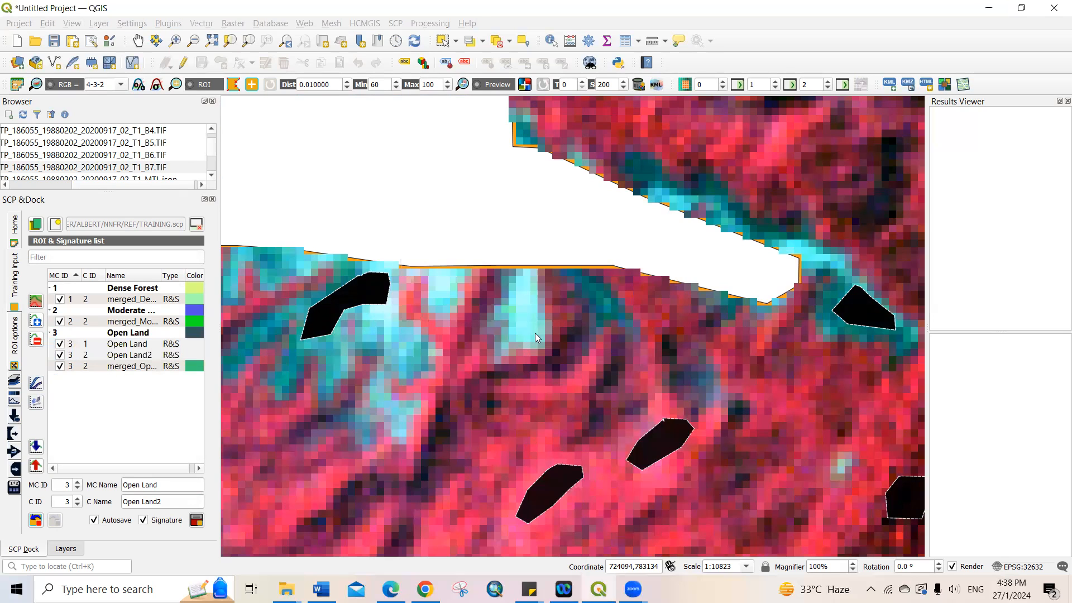
# - Set the colour of the Dense Forest macroclass and its merged signature to dark green #00aa00
pyautogui.click(196, 288)
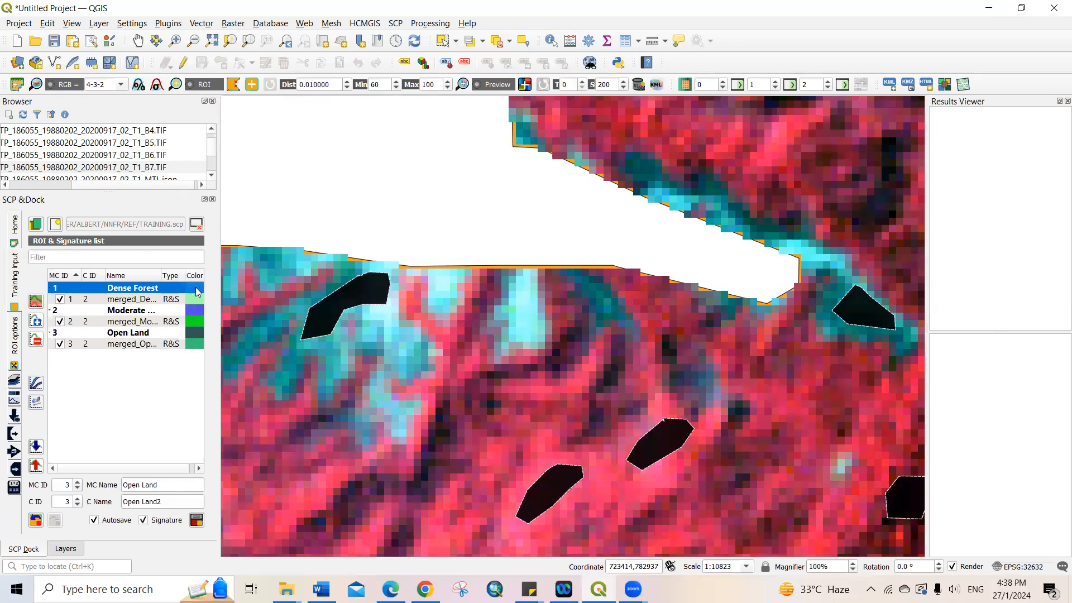
pyautogui.click(198, 287)
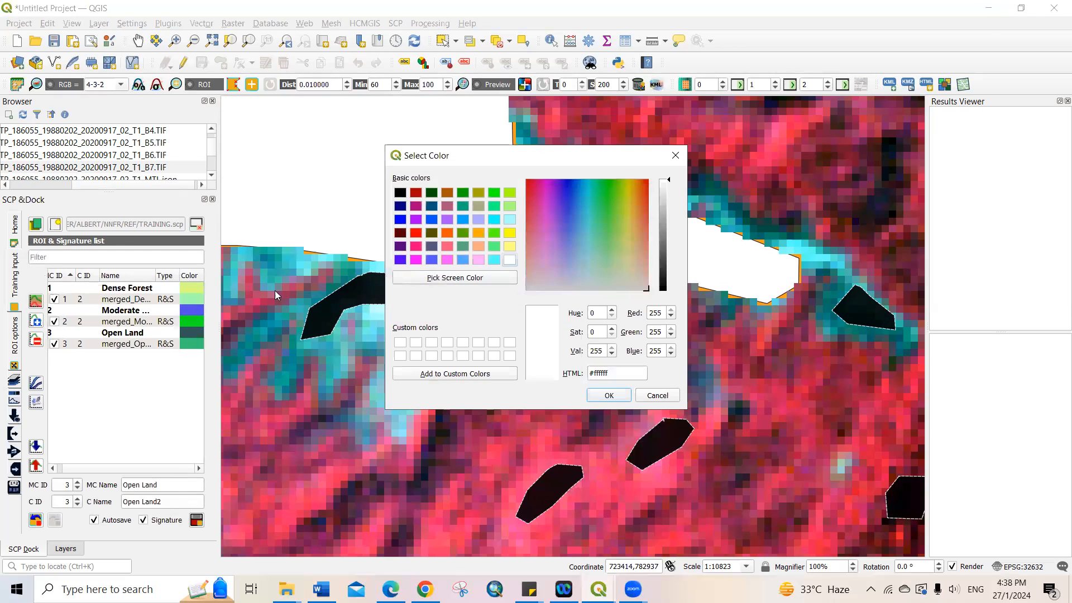
pyautogui.click(464, 192)
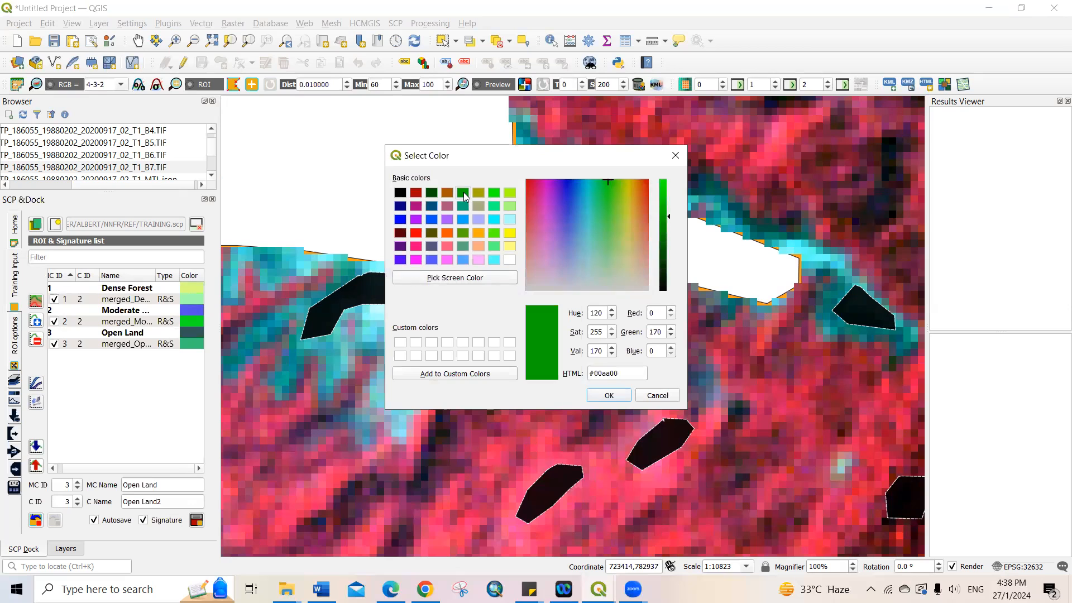
pyautogui.click(610, 396)
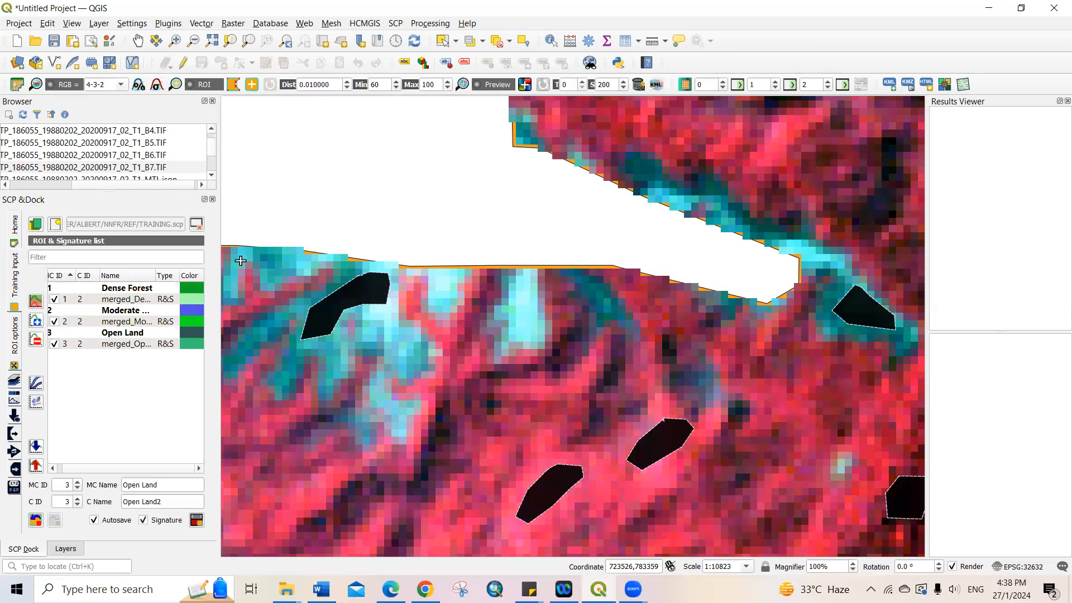
pyautogui.click(193, 301)
pyautogui.doubleClick(193, 301)
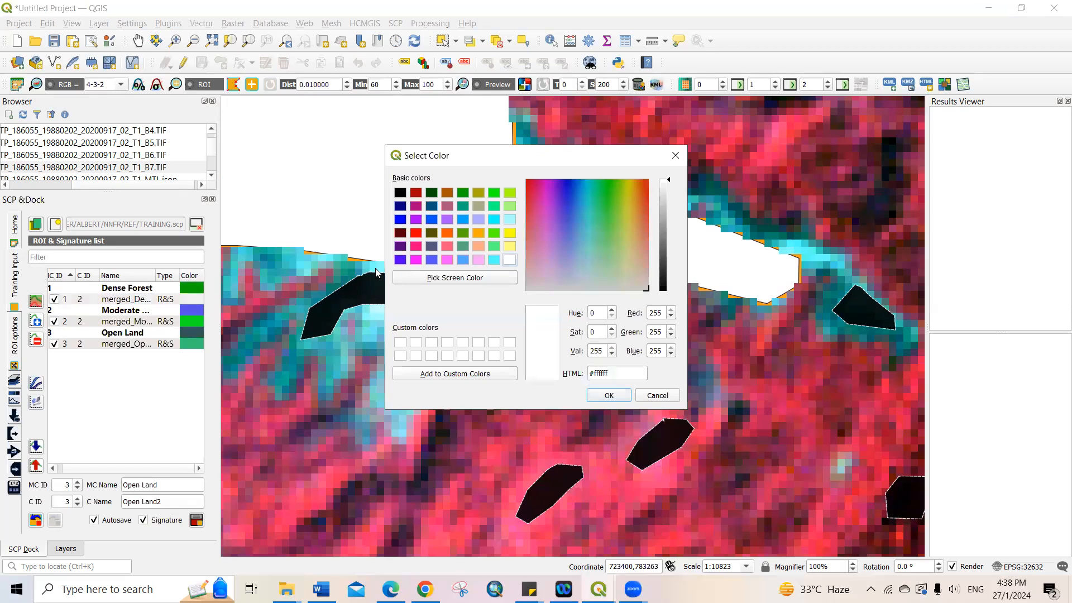
pyautogui.click(461, 193)
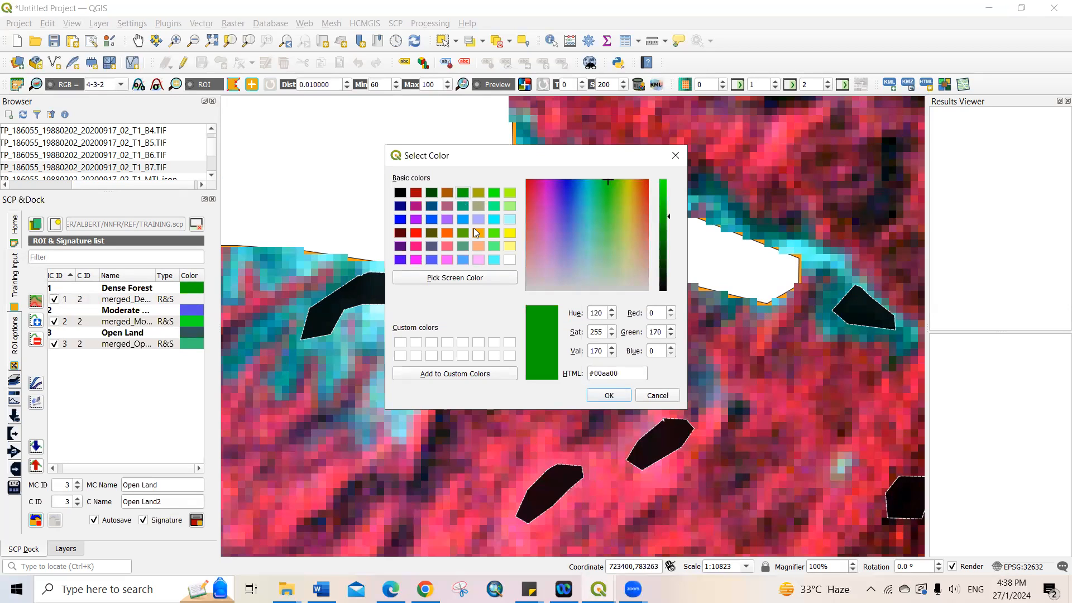
pyautogui.click(610, 396)
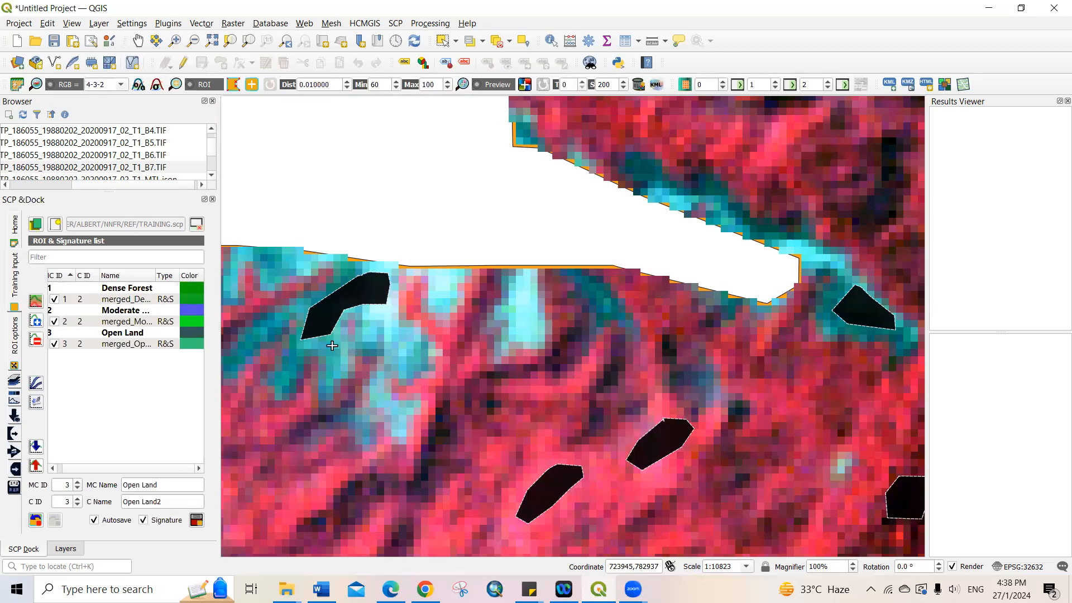
# - Set the colour of the Moderate Forest macroclass and its merged signature to bright green #55ff00
pyautogui.doubleClick(190, 308)
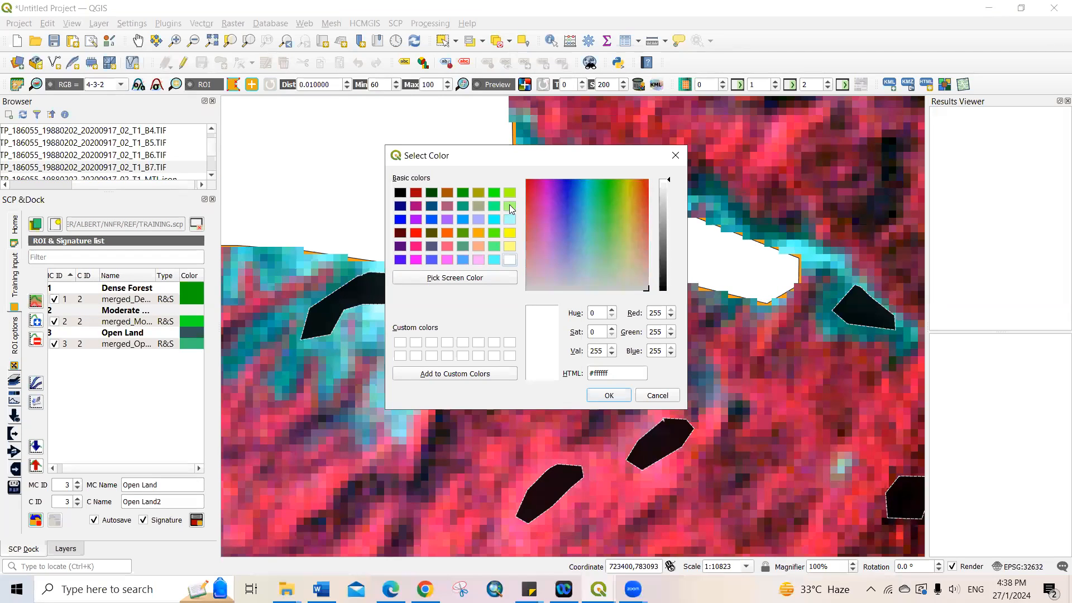
pyautogui.click(494, 232)
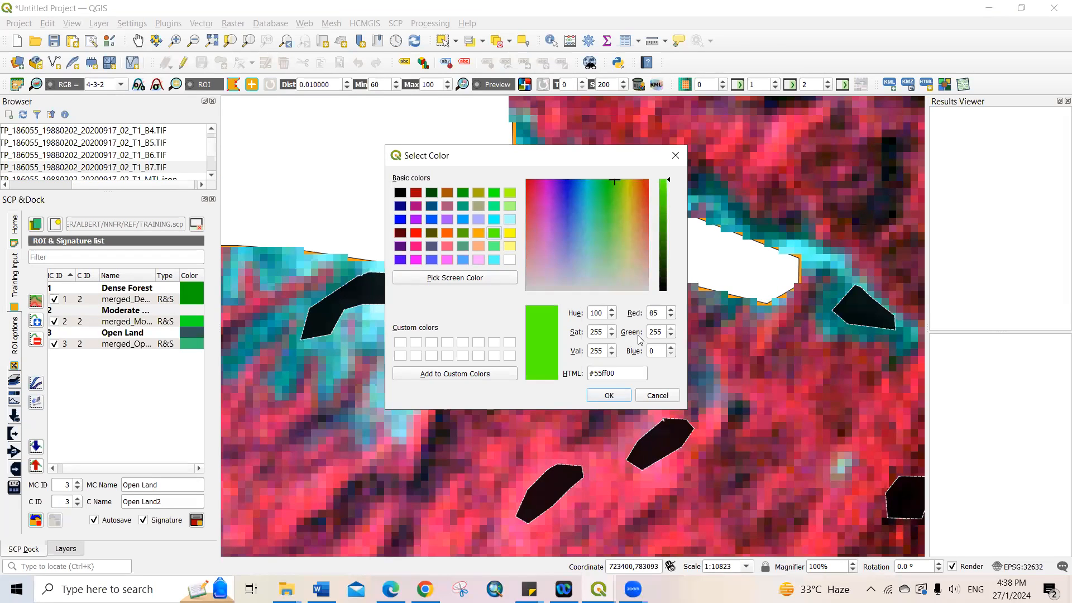
pyautogui.click(606, 395)
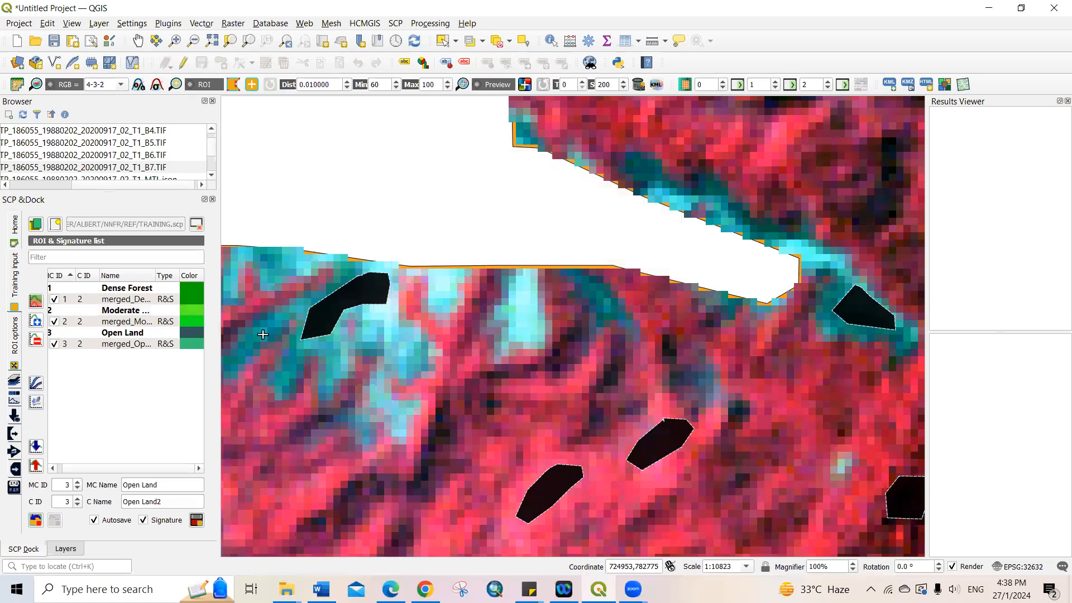
pyautogui.doubleClick(191, 319)
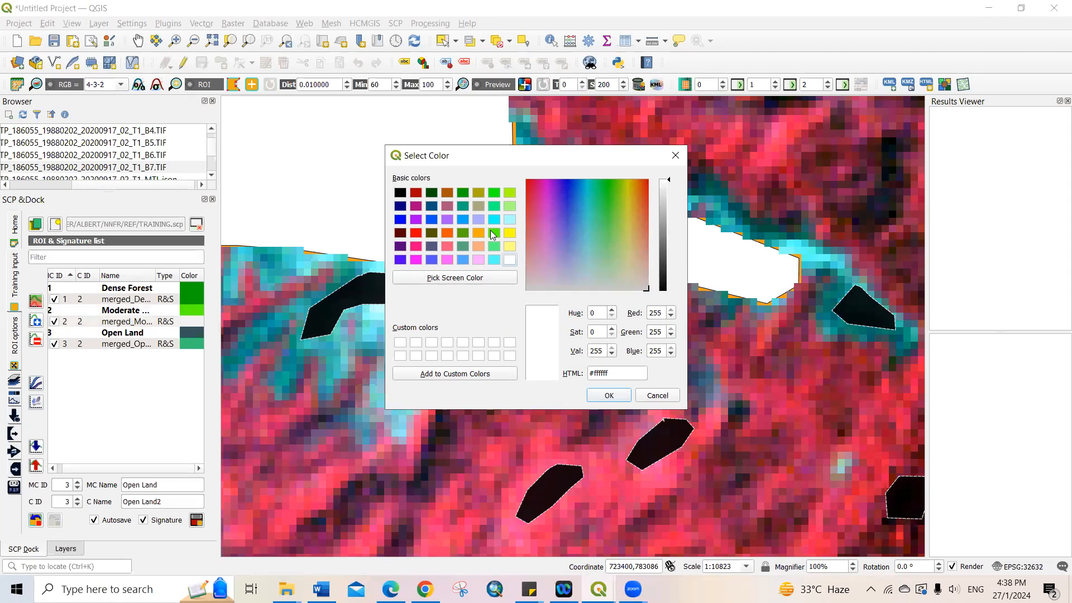
pyautogui.click(493, 232)
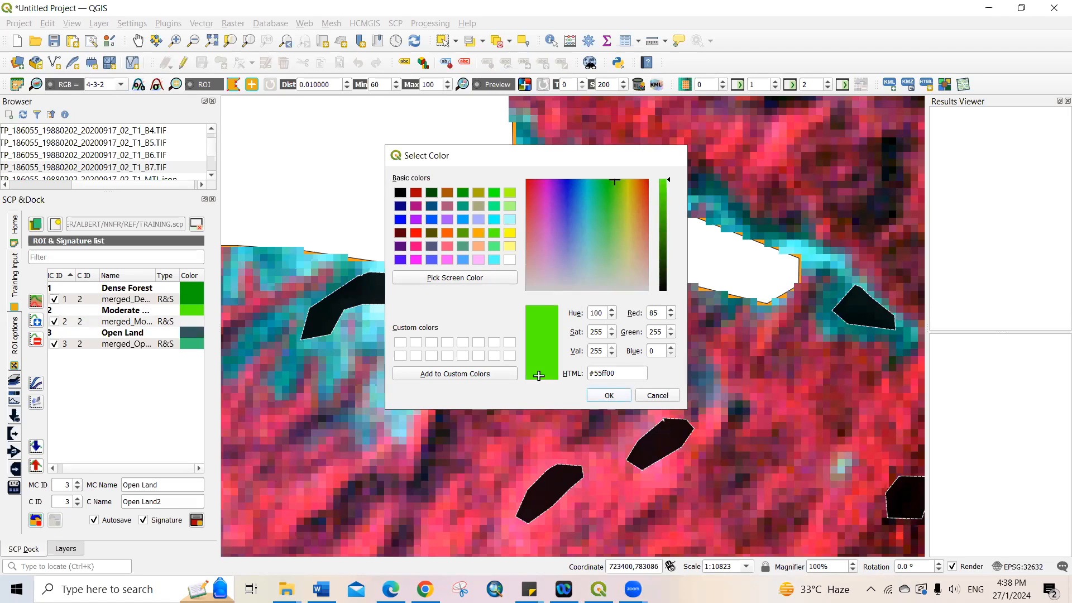
pyautogui.click(618, 398)
# - Set the colour of the Open Land macroclass and its merged signature to red #ff0000
pyautogui.doubleClick(188, 331)
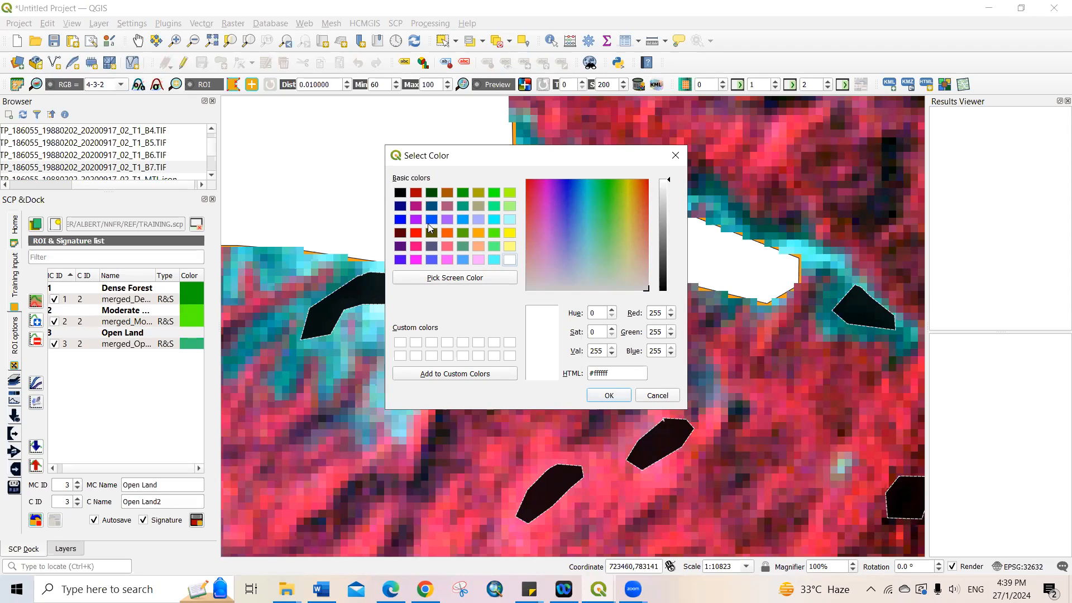
pyautogui.click(416, 233)
pyautogui.click(610, 396)
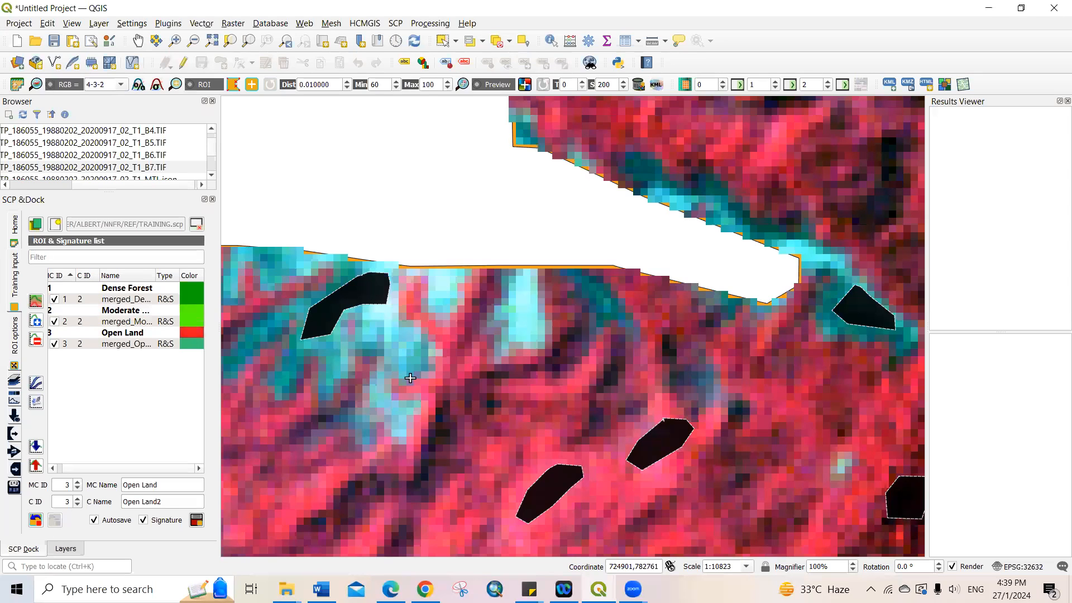
pyautogui.click(191, 346)
pyautogui.doubleClick(190, 347)
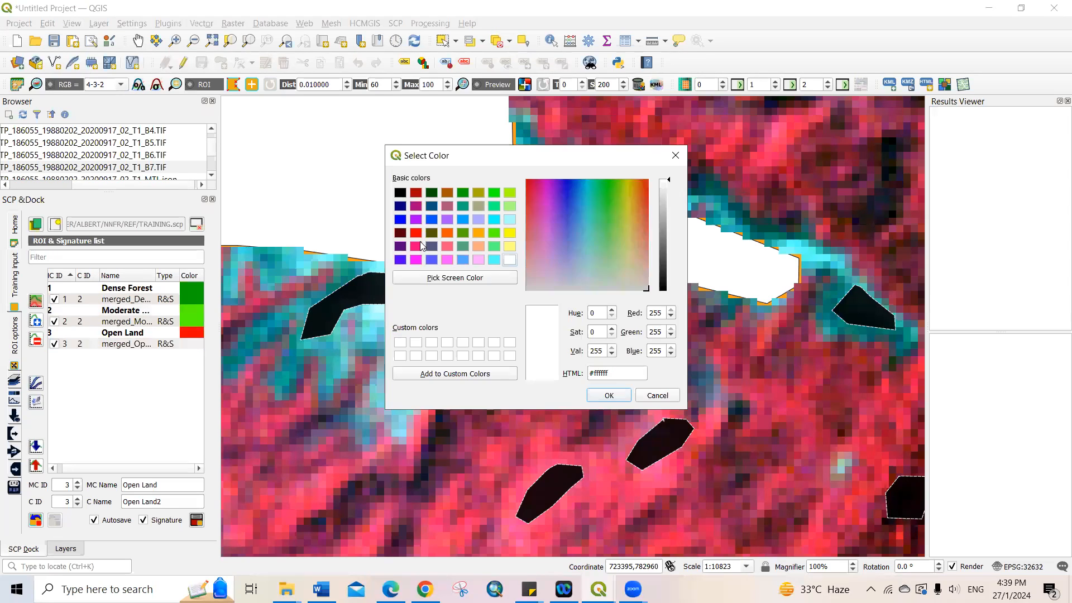
pyautogui.click(416, 233)
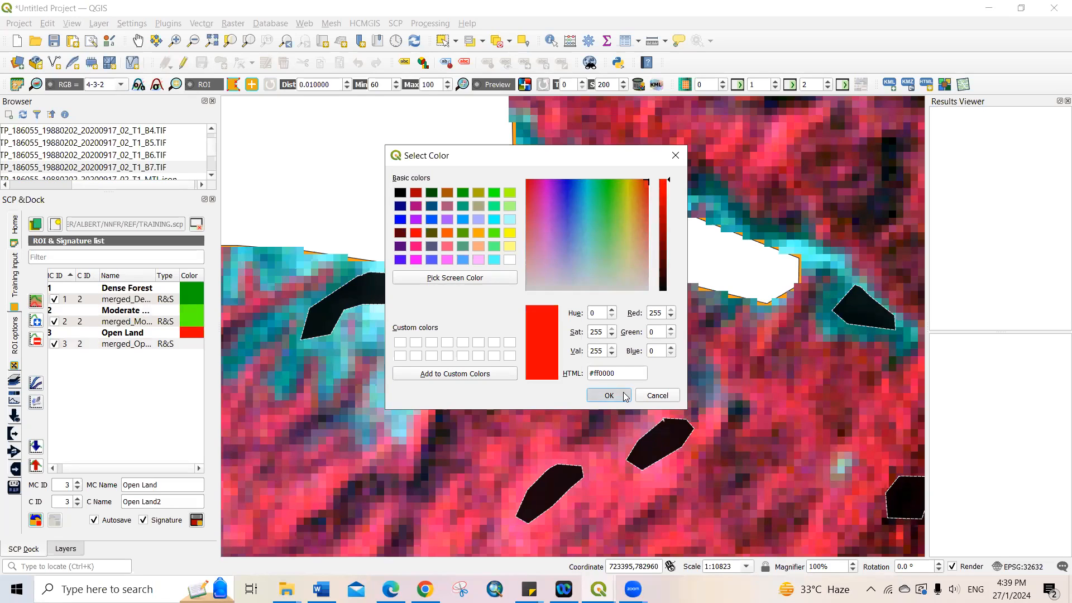
pyautogui.click(609, 395)
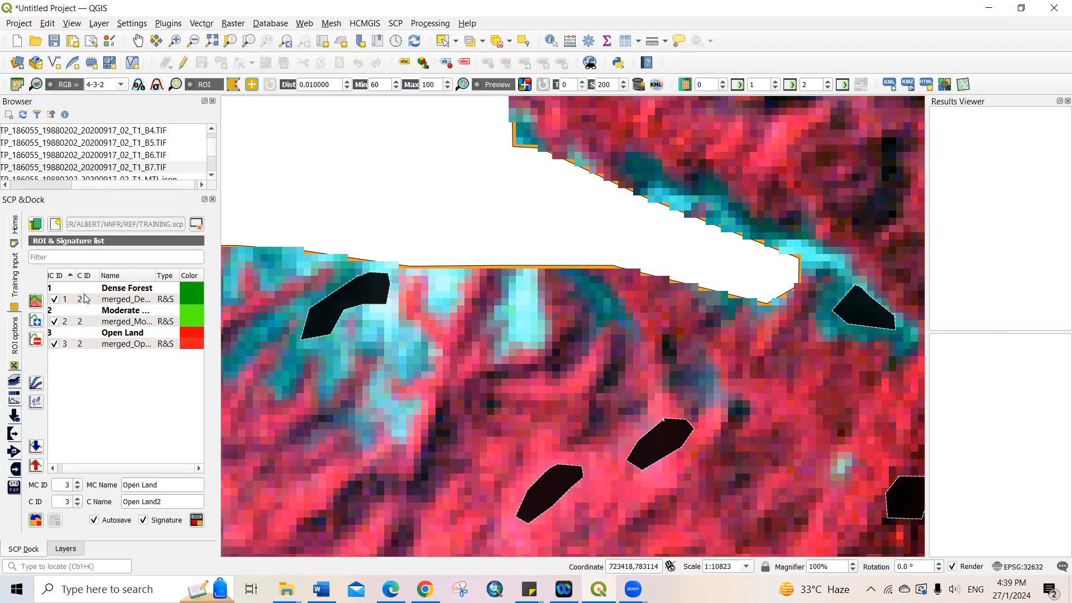
# - Open the SCP band processing classification tool and choose Maximum Likelihood as the algorithm
pyautogui.click(395, 24)
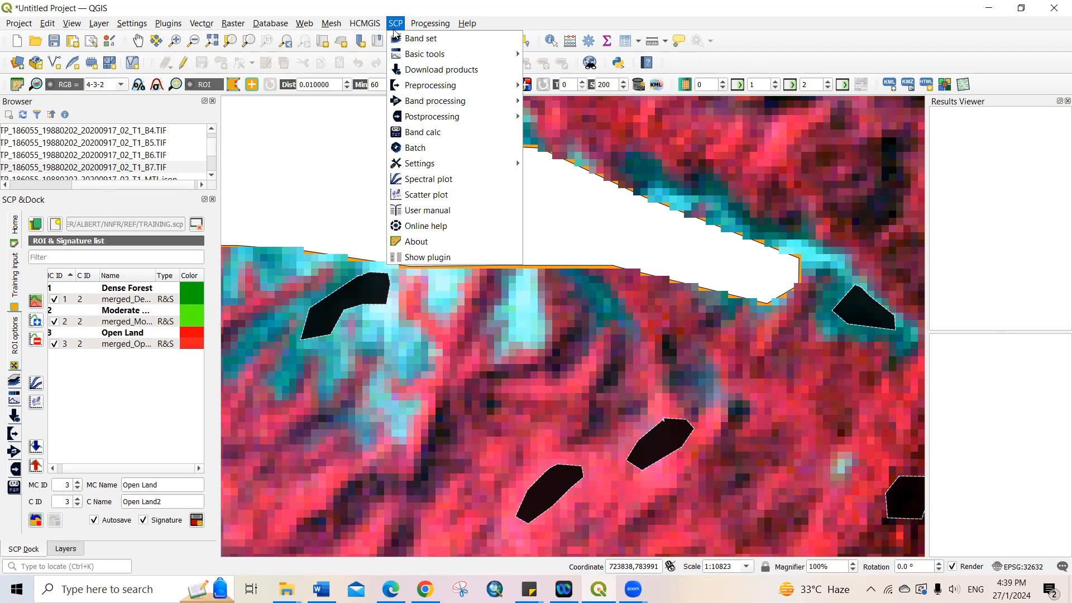
pyautogui.click(430, 38)
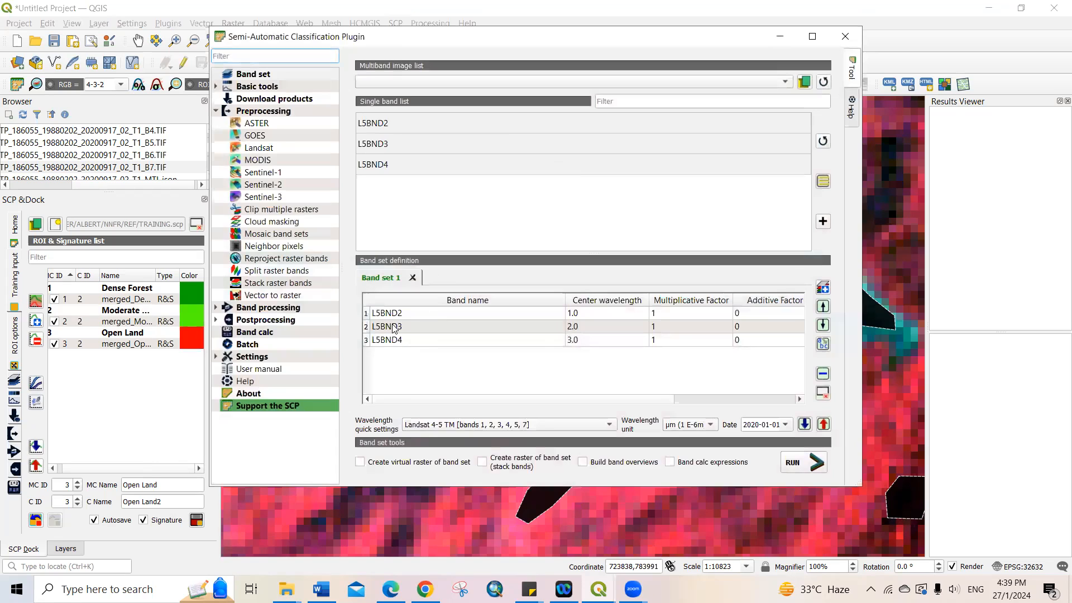
pyautogui.click(286, 309)
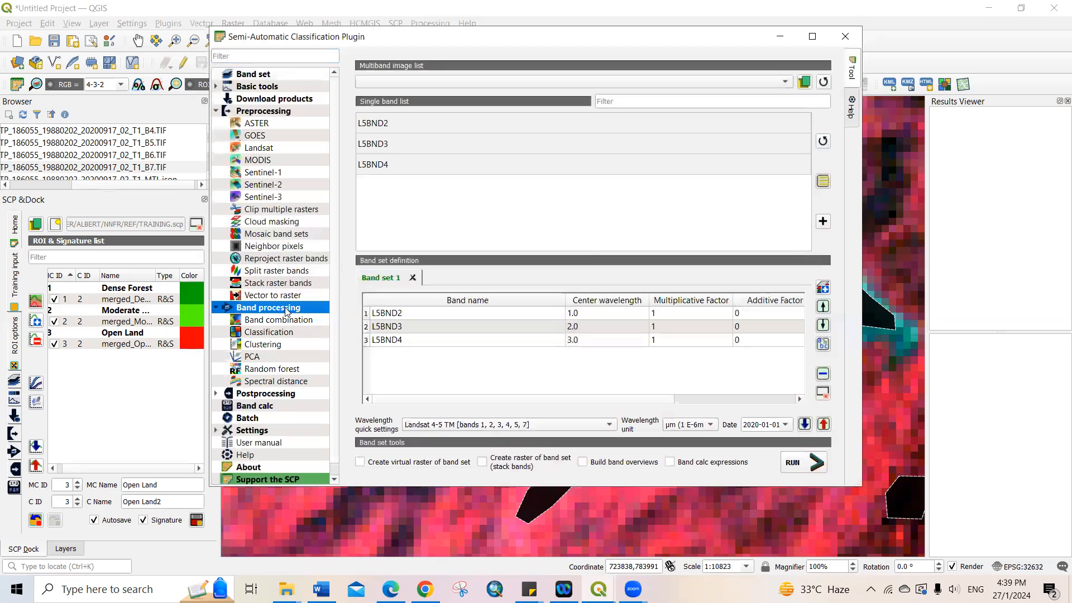
pyautogui.click(259, 334)
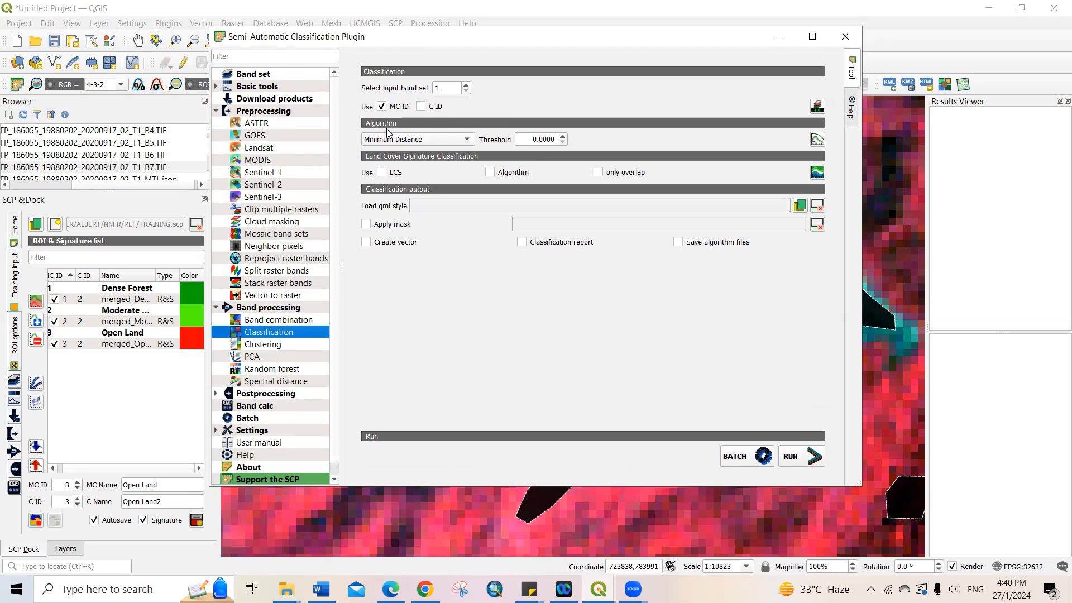
pyautogui.click(468, 140)
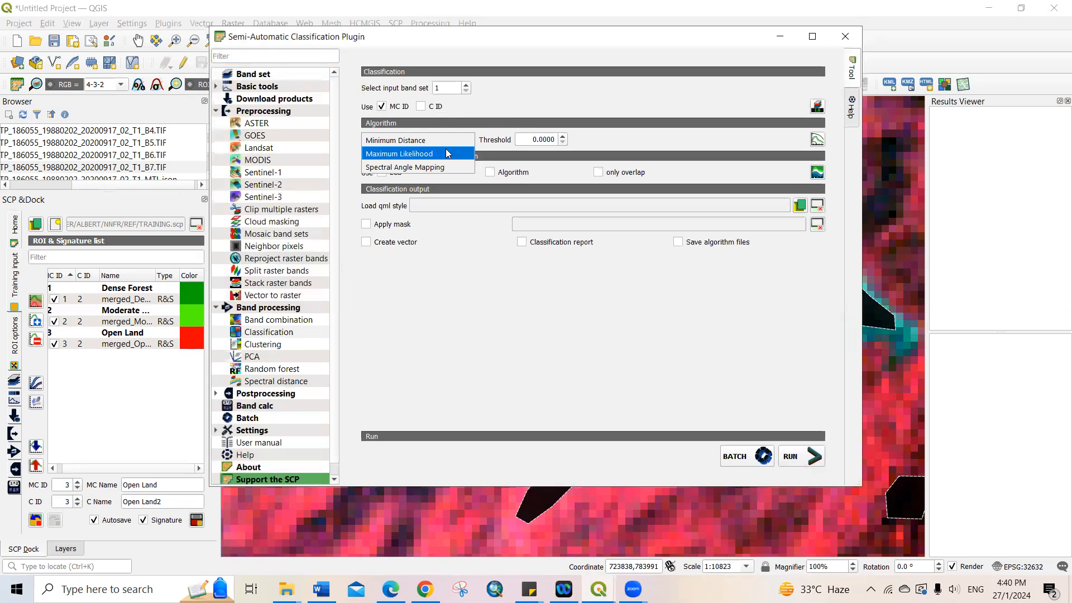
pyautogui.click(413, 154)
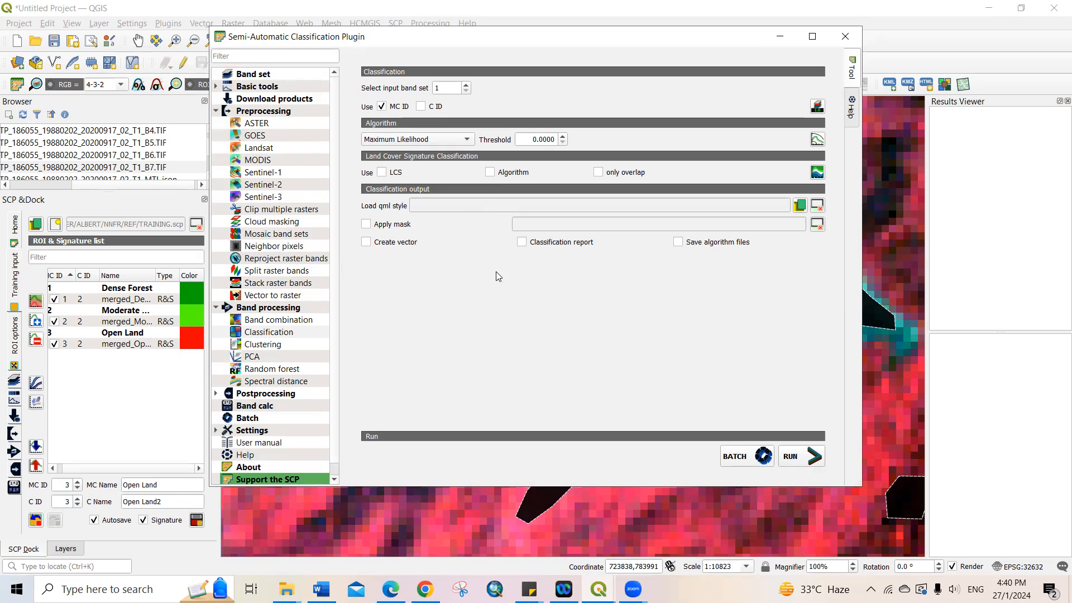
# - Run the classification, save the output raster as LULCTRAIN in the REF folder, and close the plugin window
pyautogui.click(791, 457)
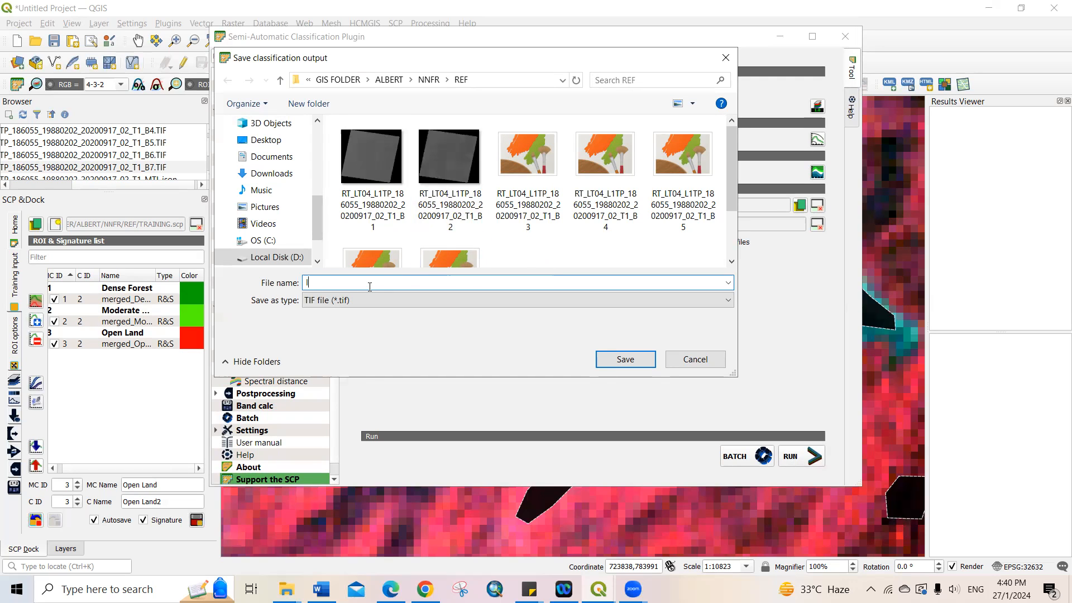
pyautogui.write('LC')
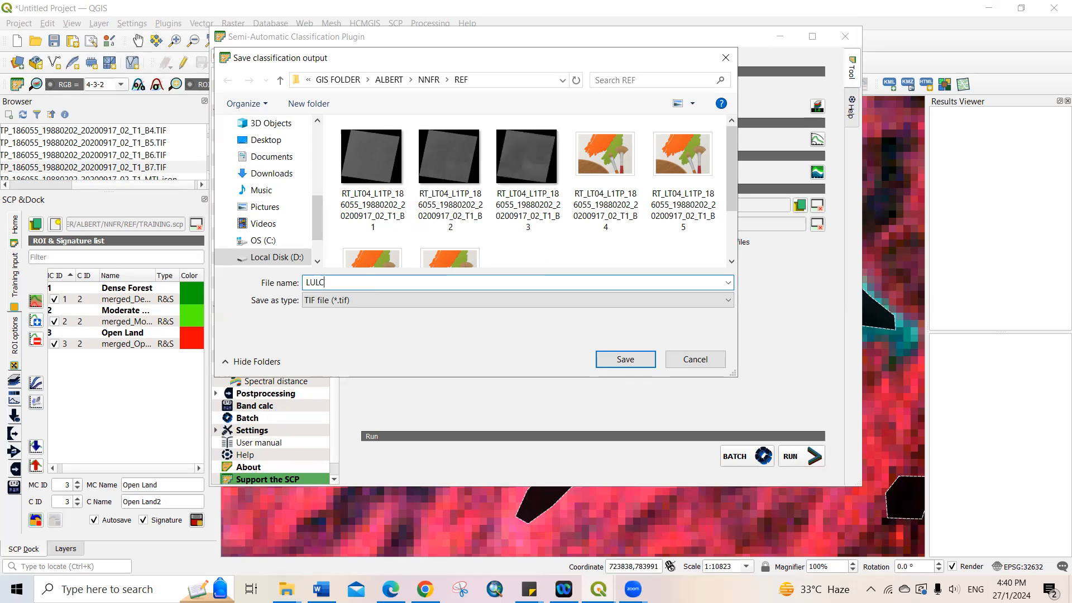
pyautogui.write('TRAIN')
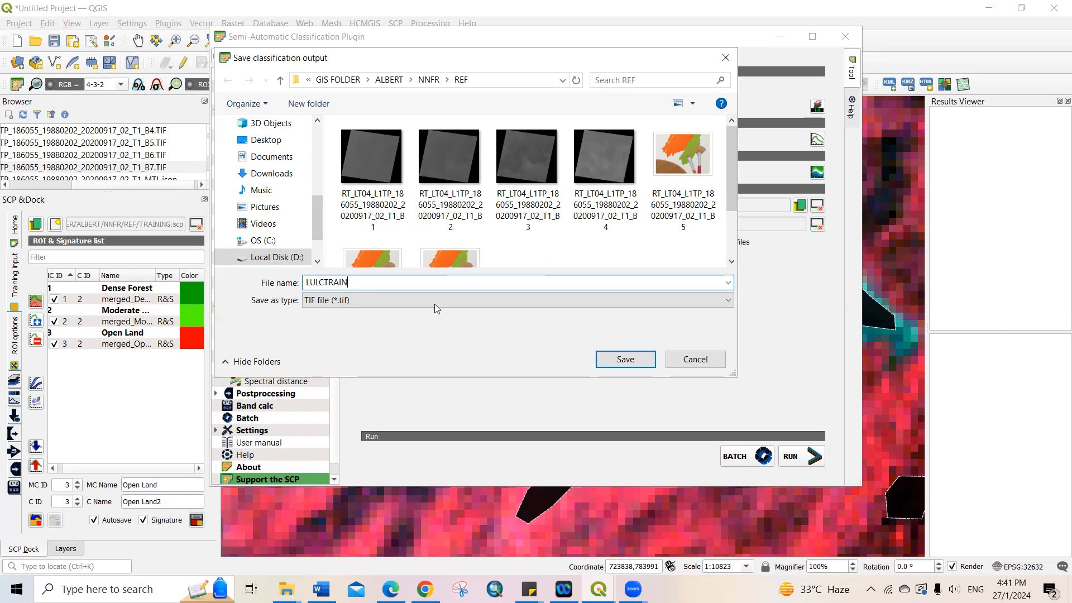
pyautogui.click(625, 361)
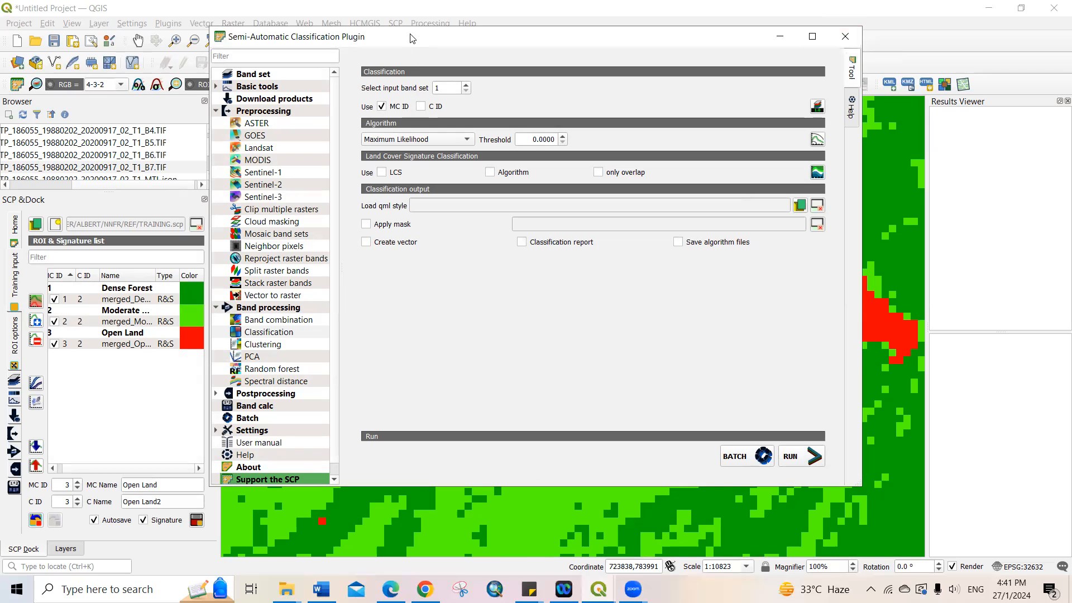
pyautogui.moveTo(412, 38); pyautogui.dragTo(412, 109)
pyautogui.click(846, 108)
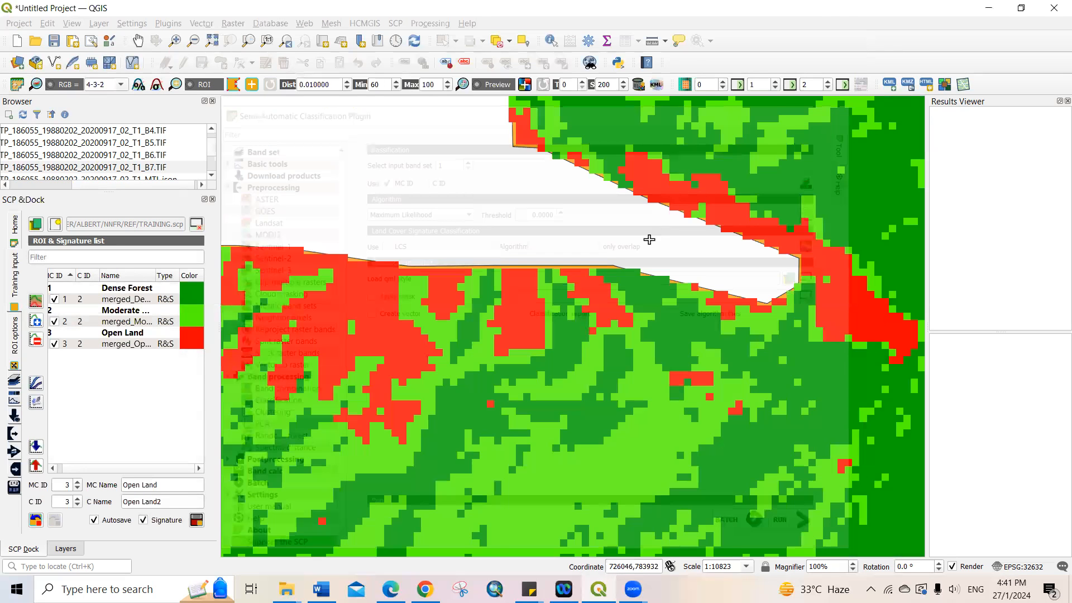
# - Remove the 0 - Unclassified class from the symbology of the LULCTRAIN layer and apply the change
pyautogui.click(65, 550)
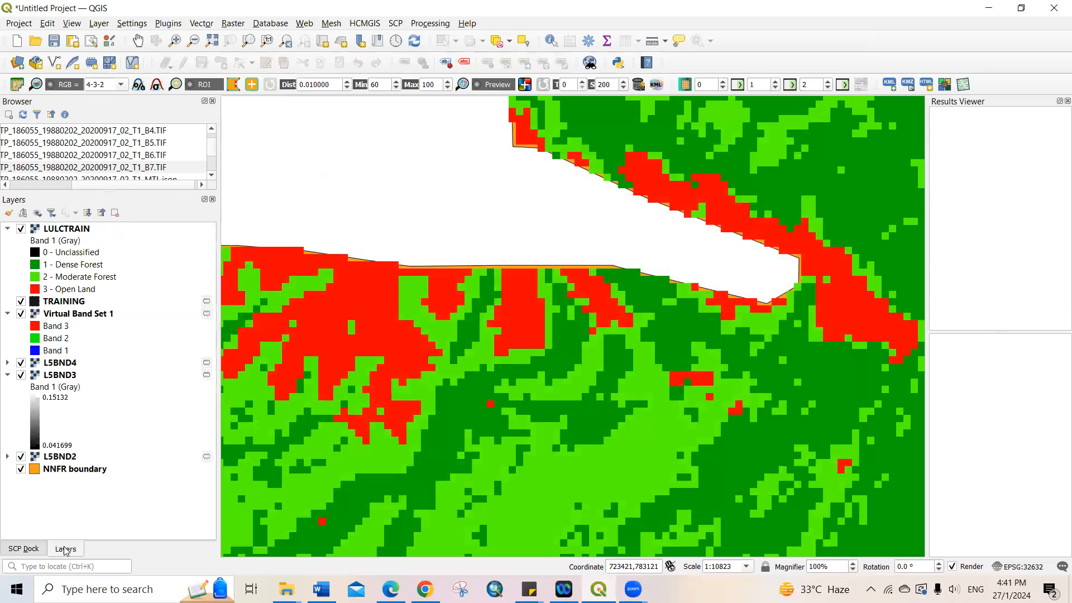
pyautogui.rightClick(80, 232)
pyautogui.click(111, 236)
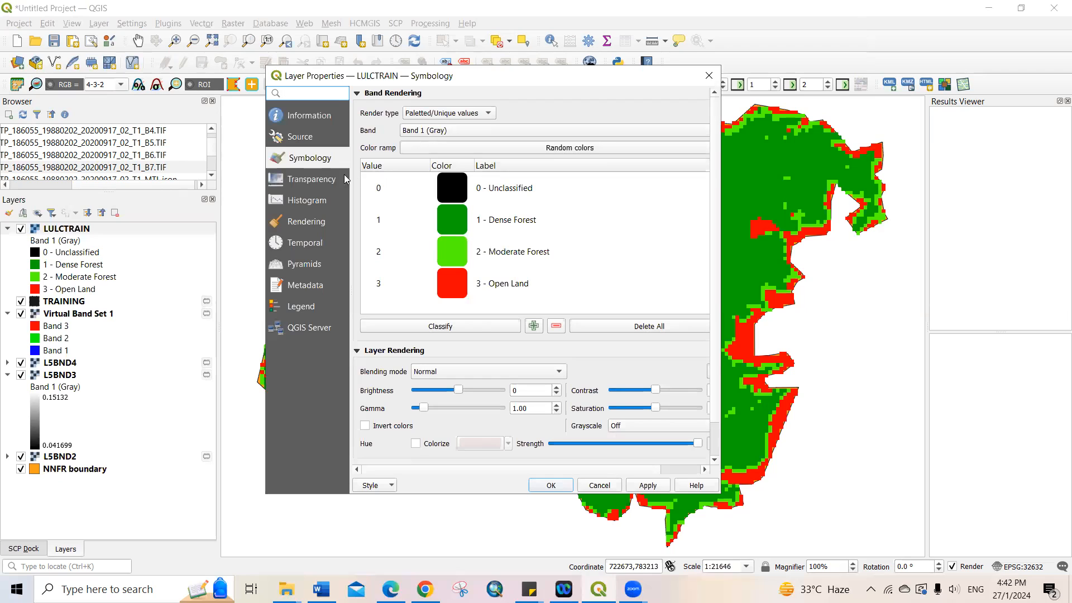
pyautogui.click(514, 191)
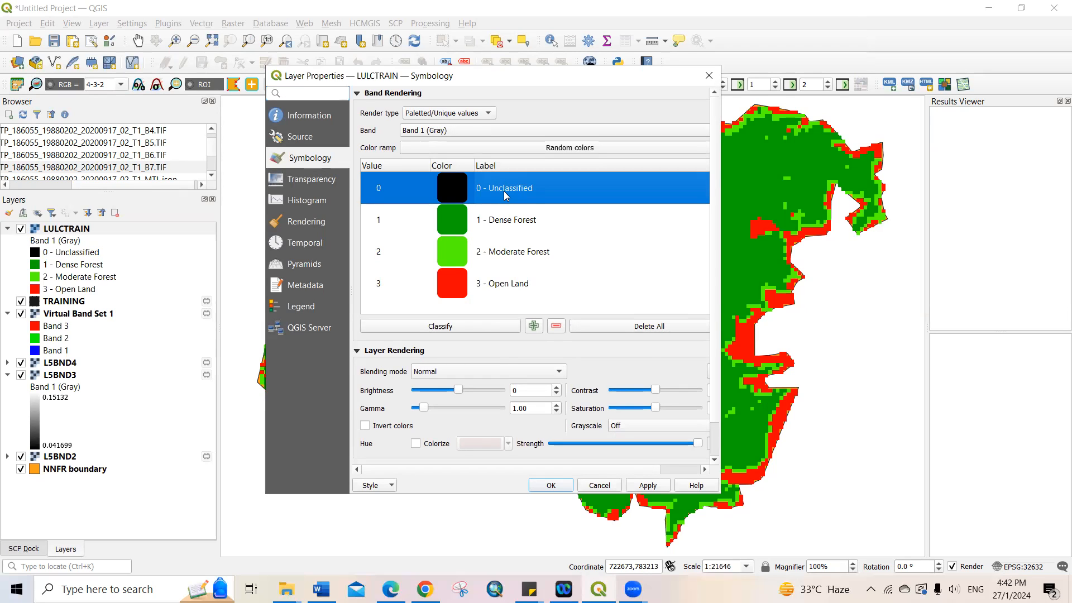
pyautogui.click(556, 327)
pyautogui.click(648, 485)
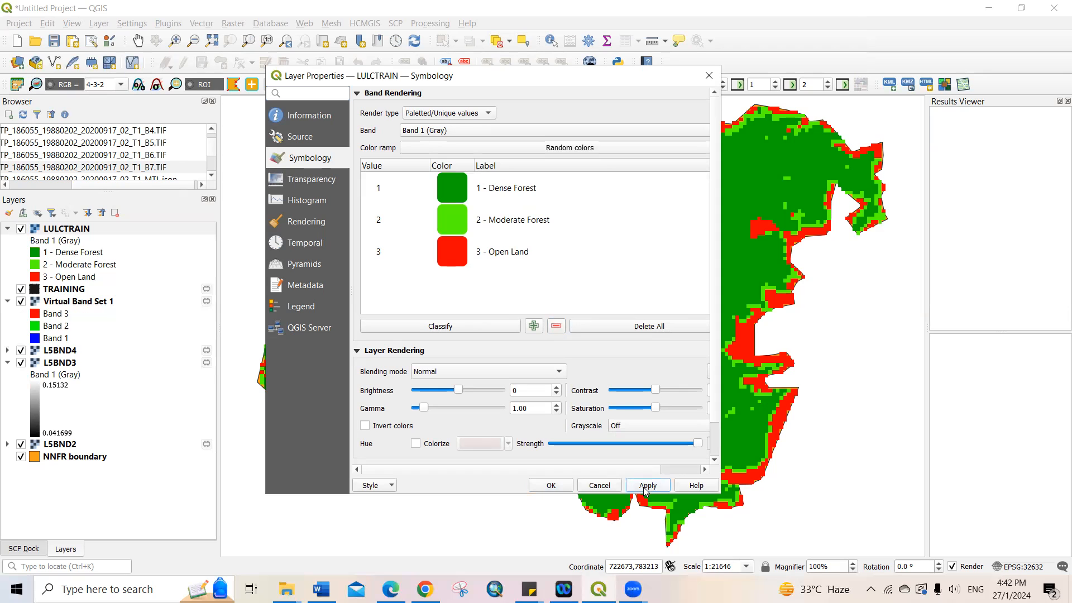
pyautogui.click(552, 485)
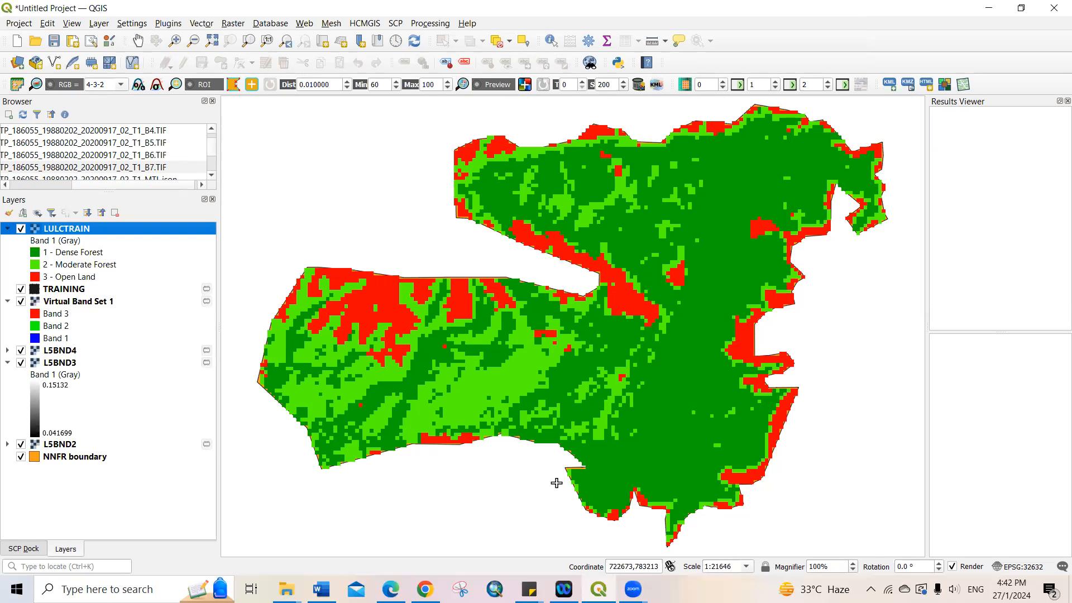